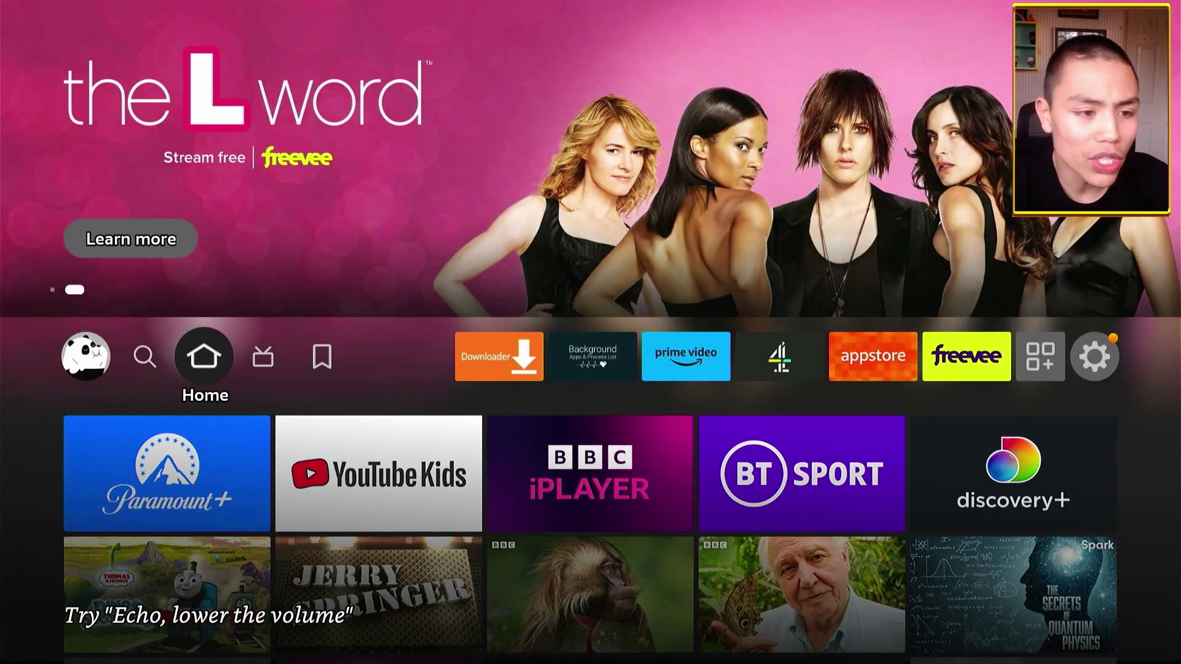
Open the My Fire TV section of the device settings
key(Right)
key(Right)
key(Right)
key(Right)
key(Right)
key(Right)
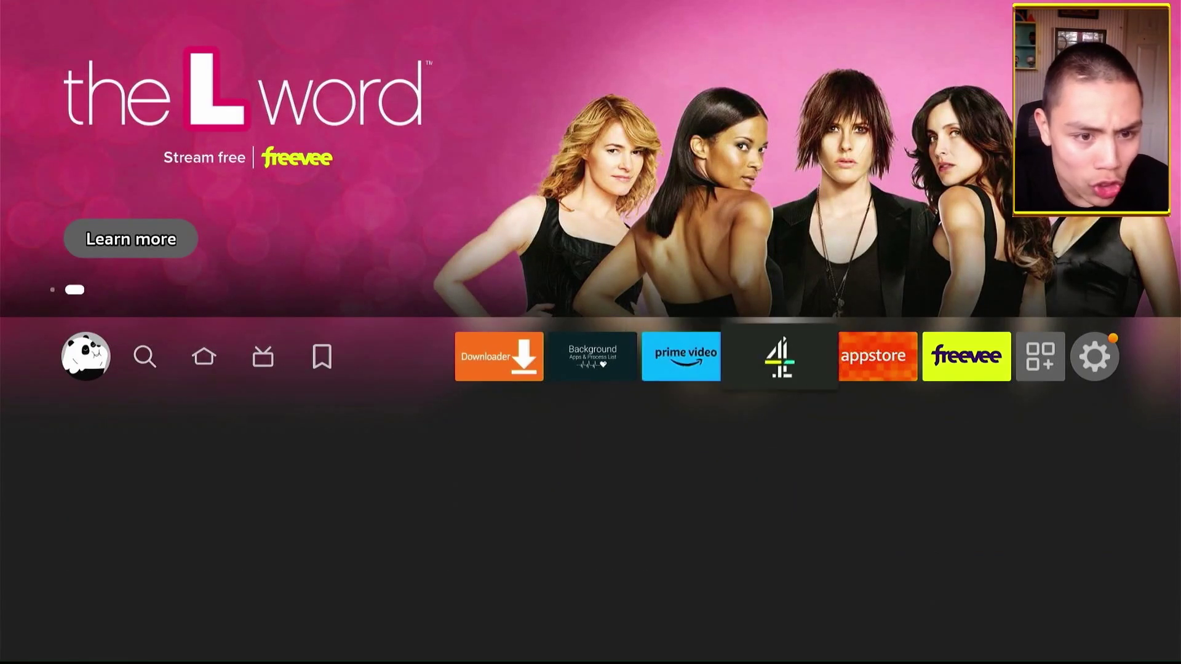
key(Right)
key(Right)
key(Right)
key(Right)
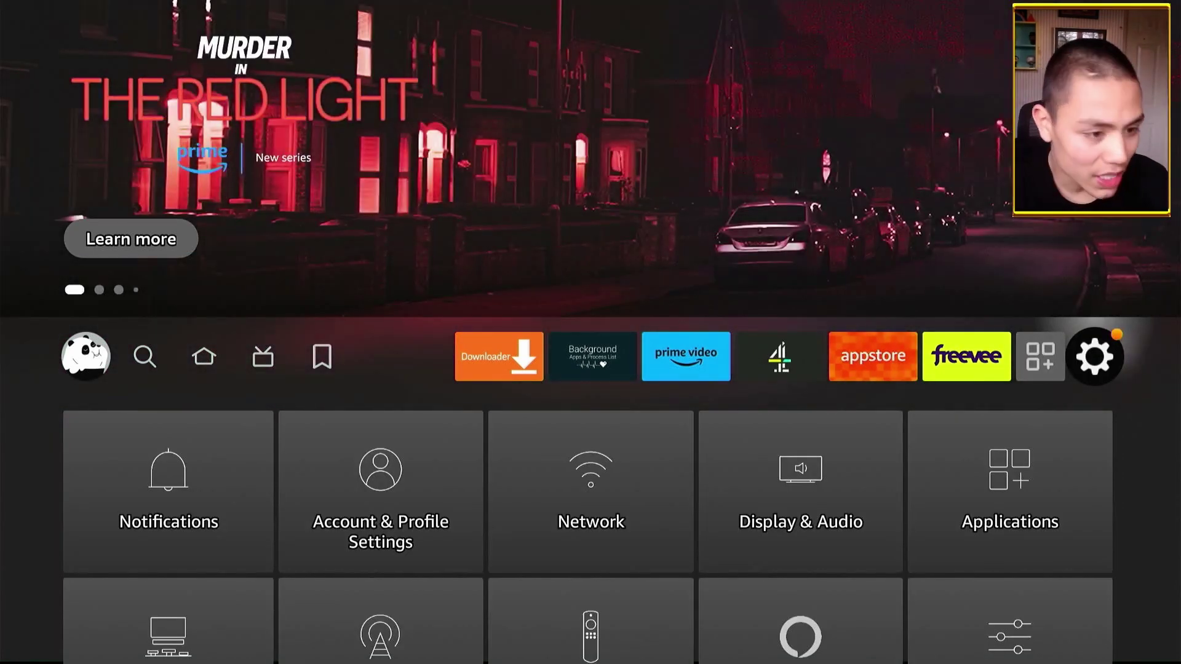
key(Down)
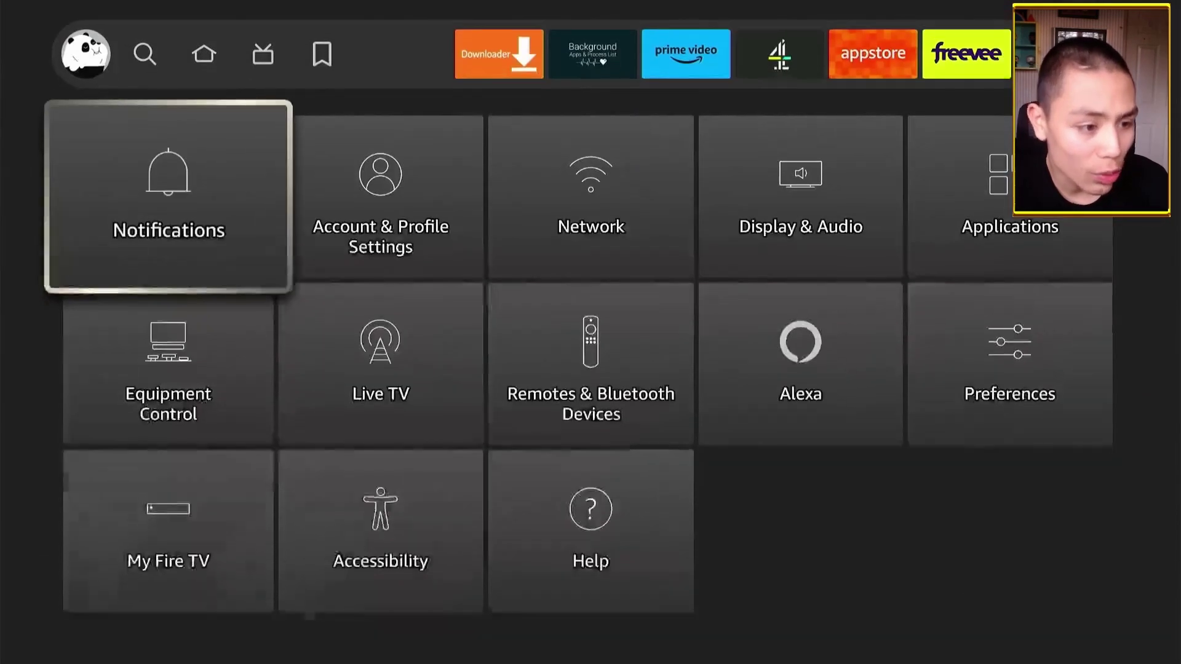
key(Down)
key(Down)
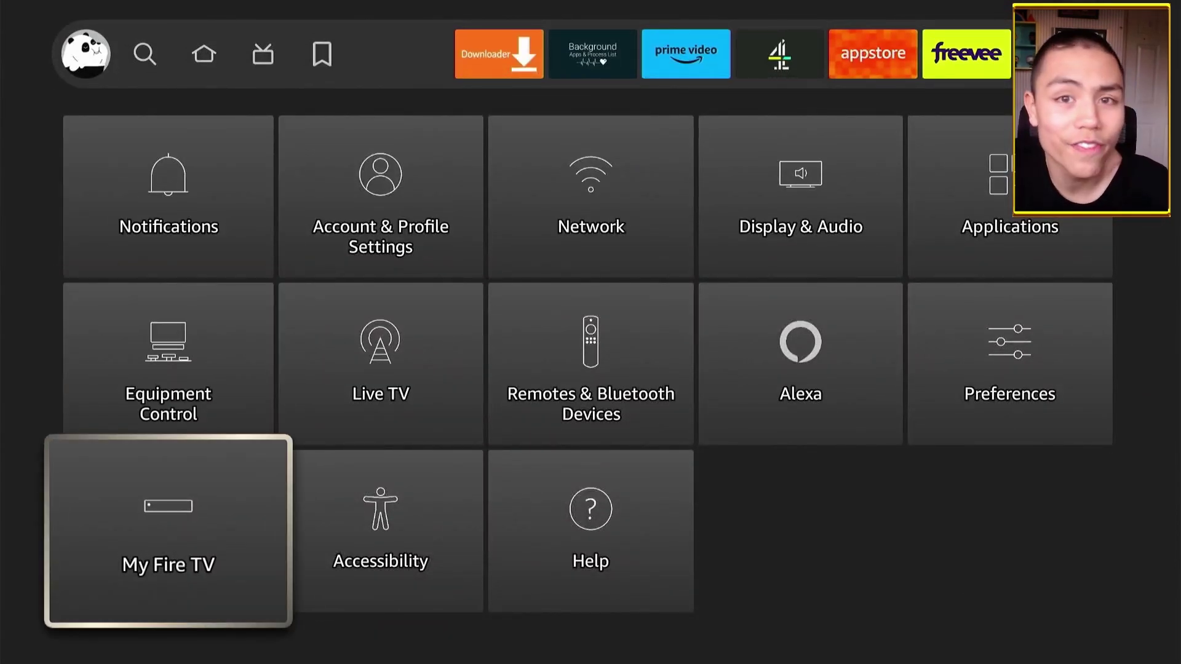
key(Return)
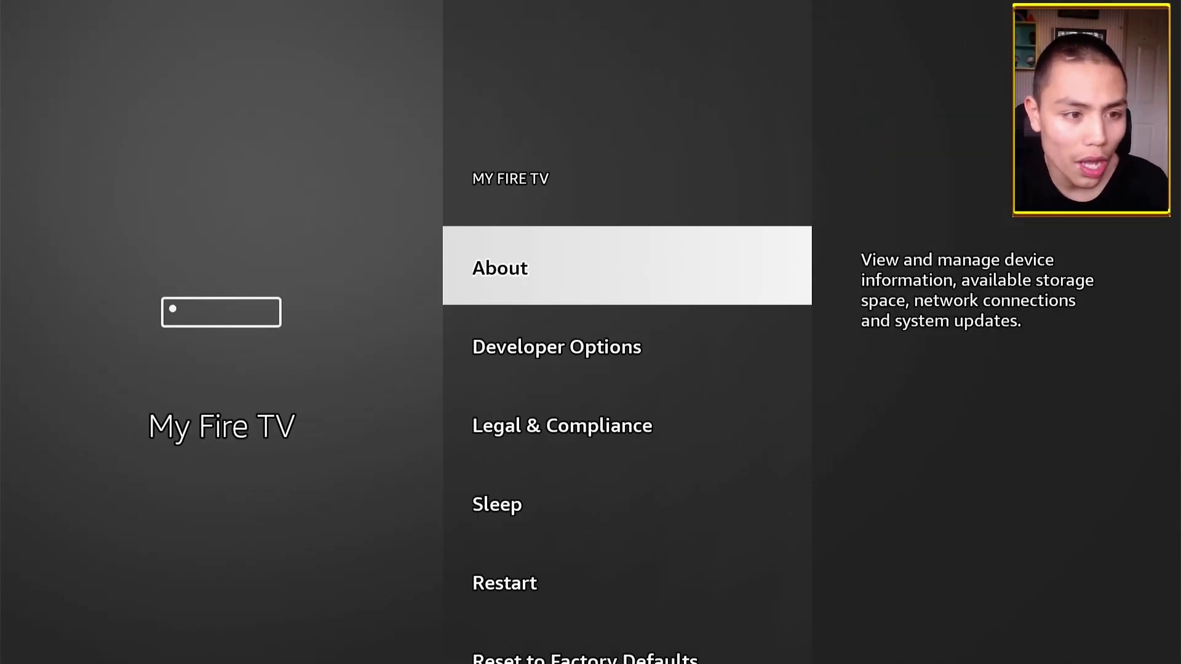
Unlock developer mode by selecting the Fire TV Cube entry in the About information seven times
key(Return)
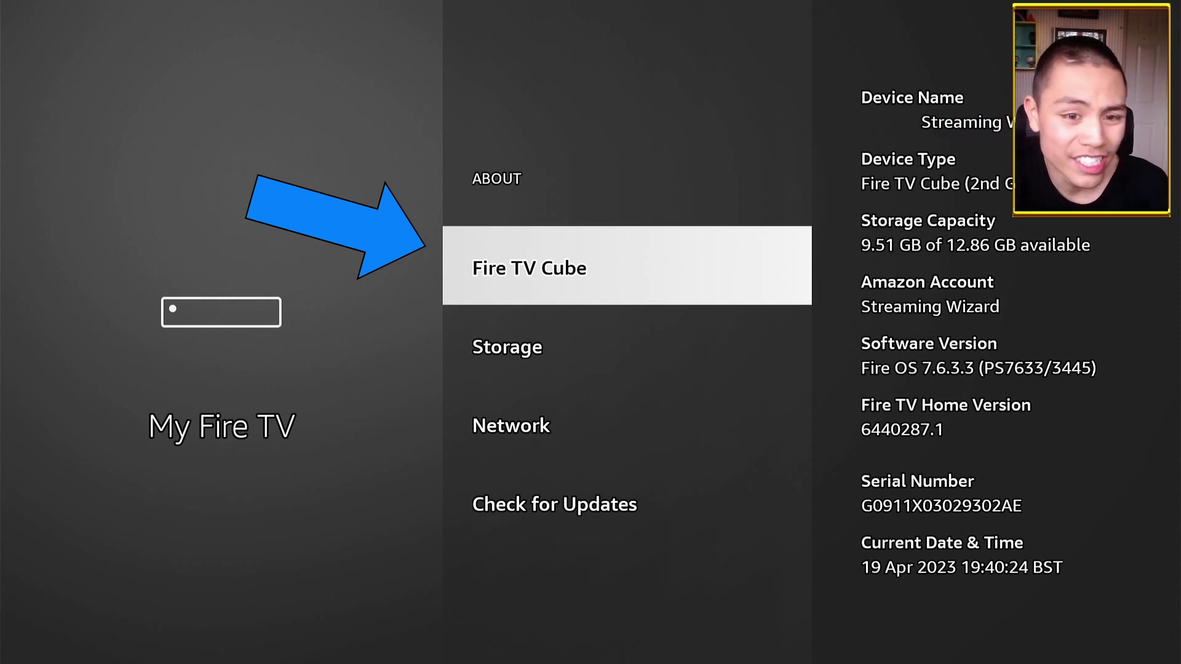
key(Return)
key(Return)
key(Return)
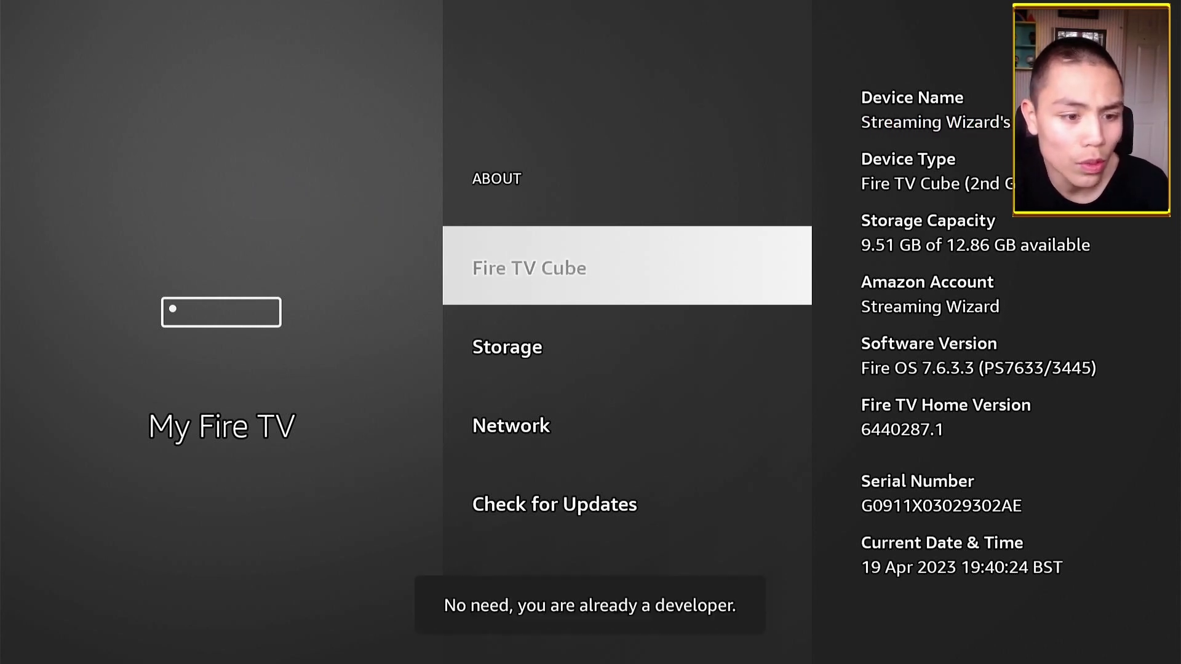
key(Return)
key(Return)
key(Return)
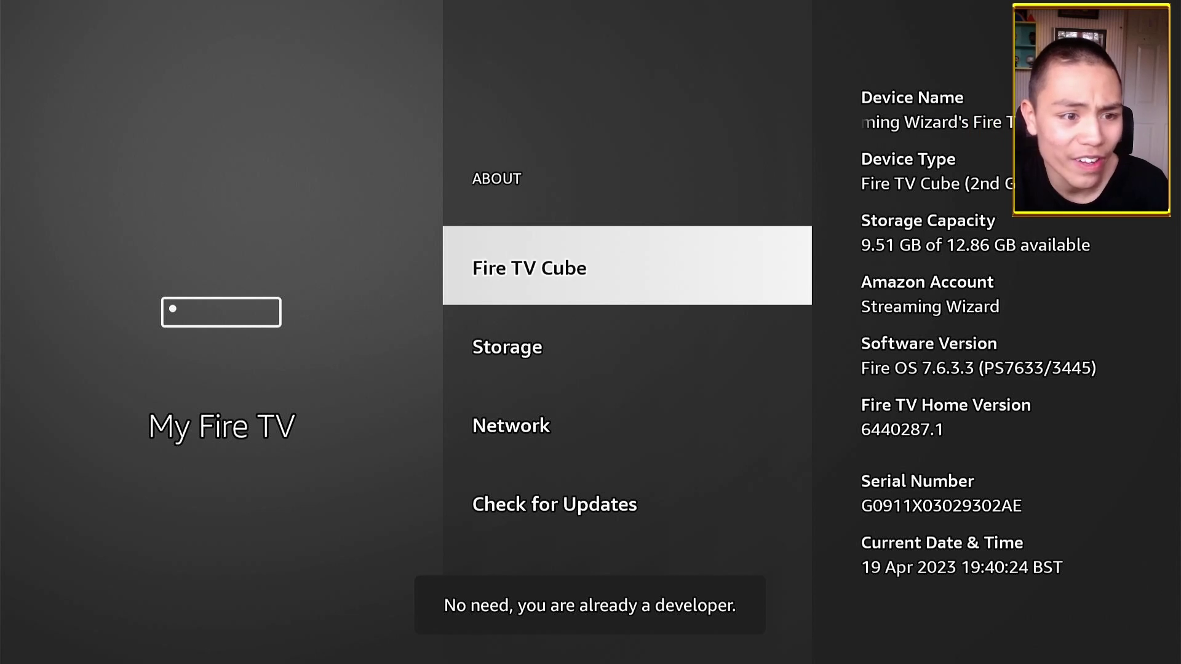
key(Return)
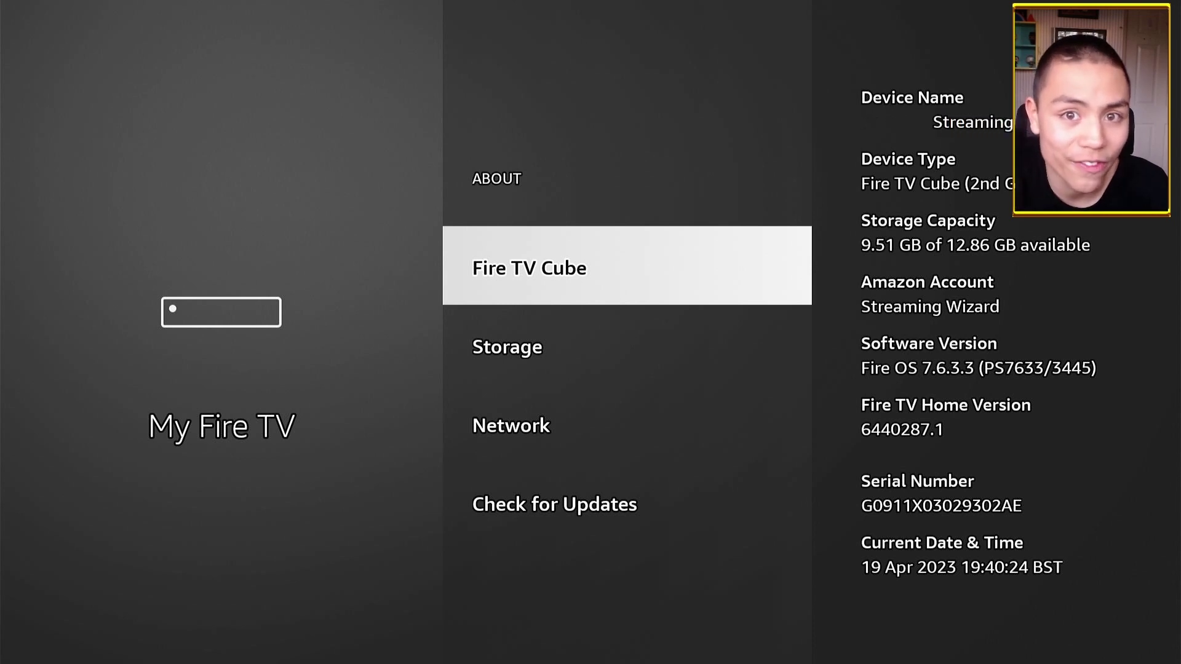
Check in Developer Options whether Downloader is allowed to install unknown apps
key(Escape)
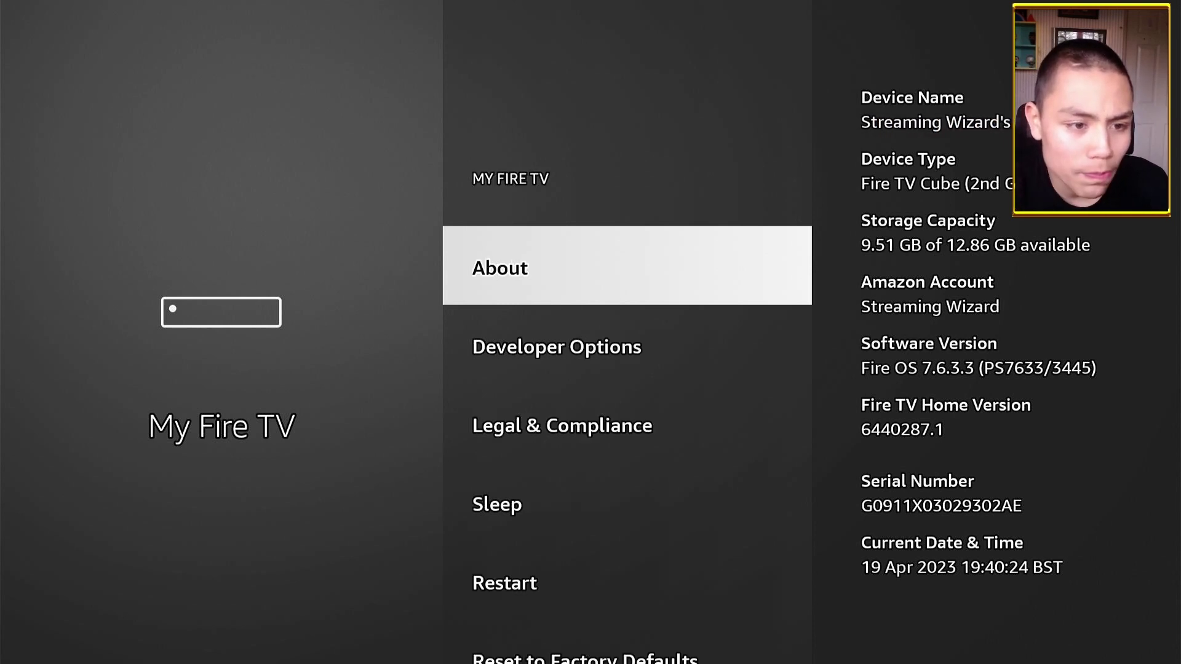
key(Down)
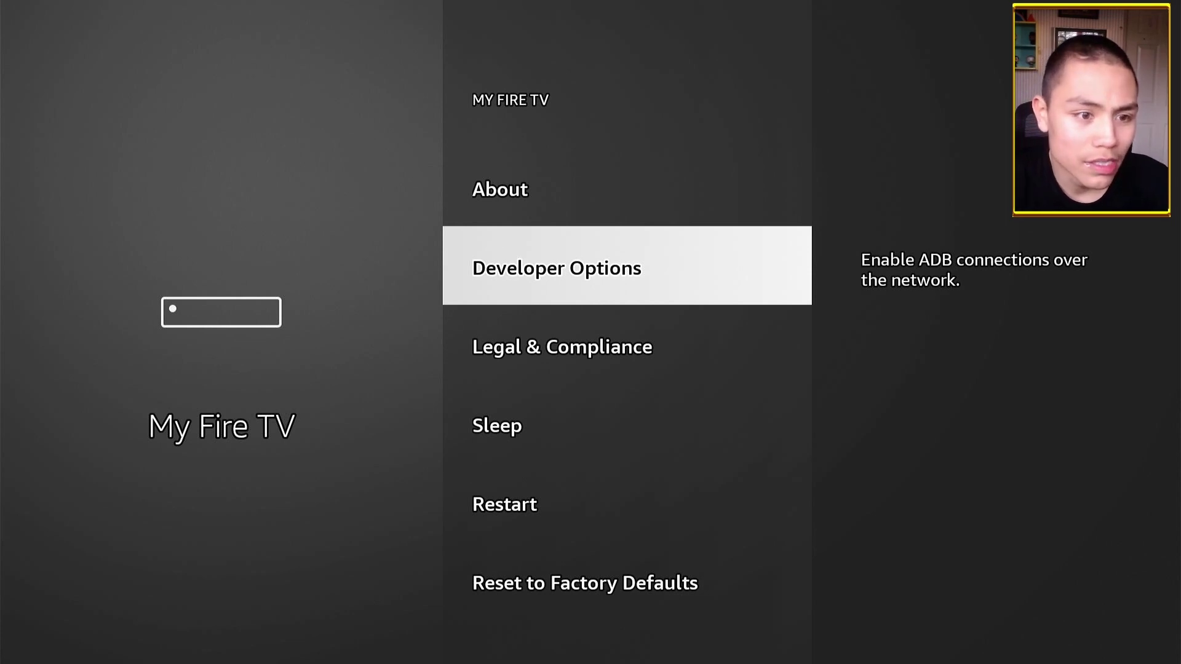
key(Return)
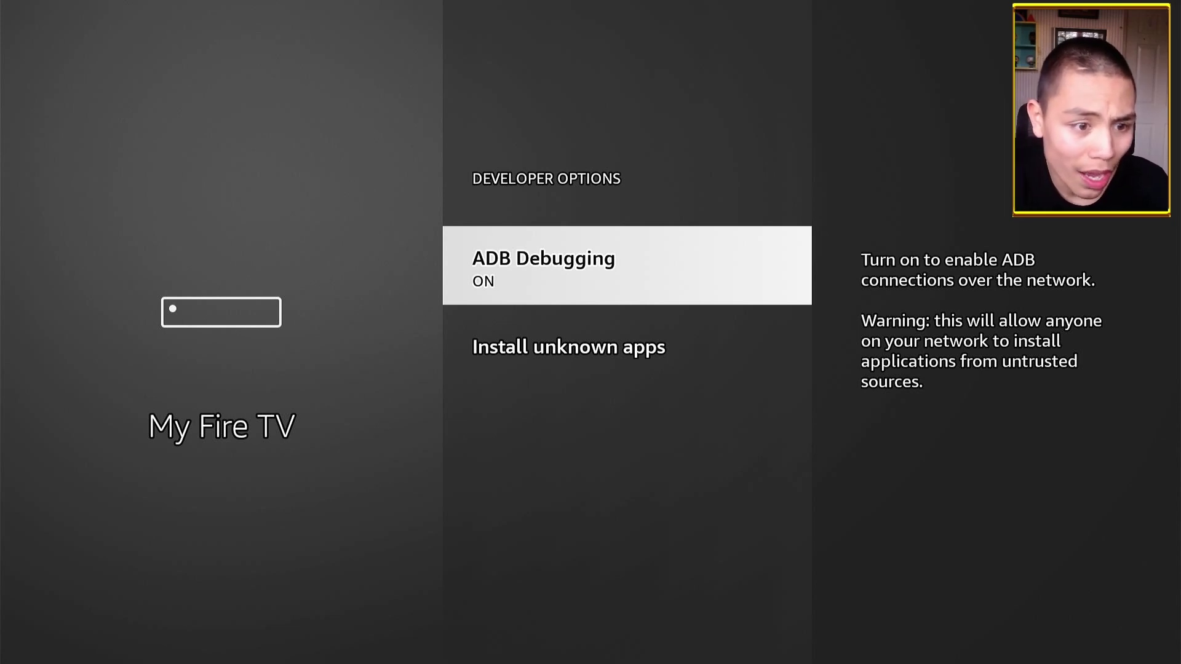
key(Down)
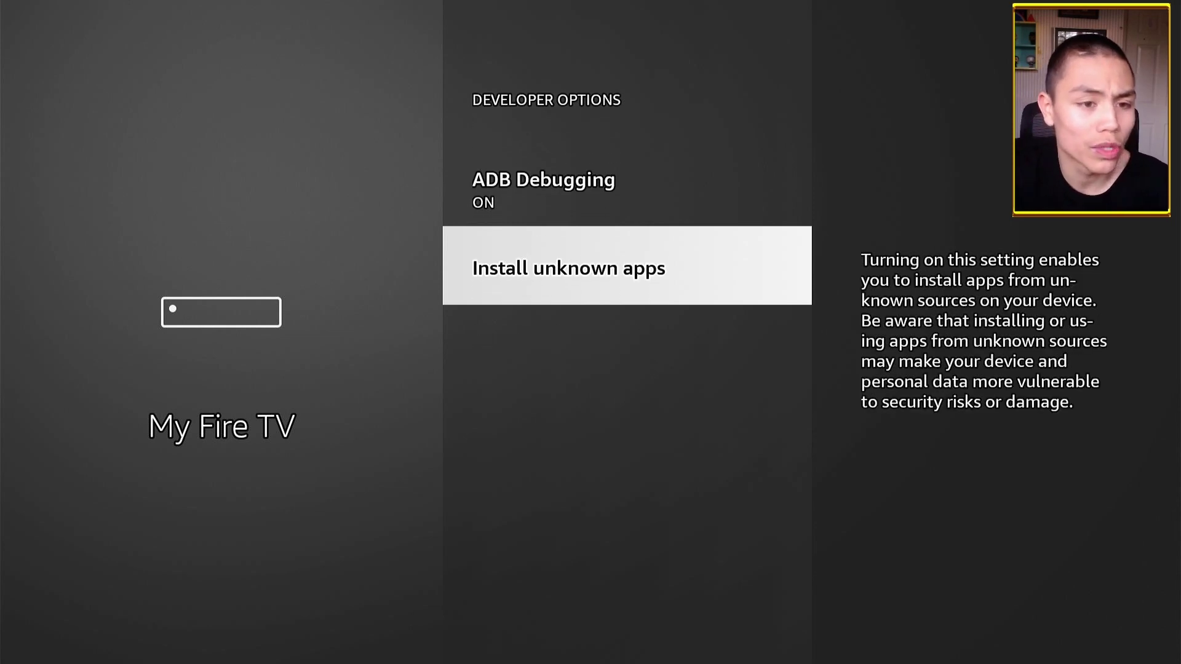
key(Return)
key(Down)
key(Down)
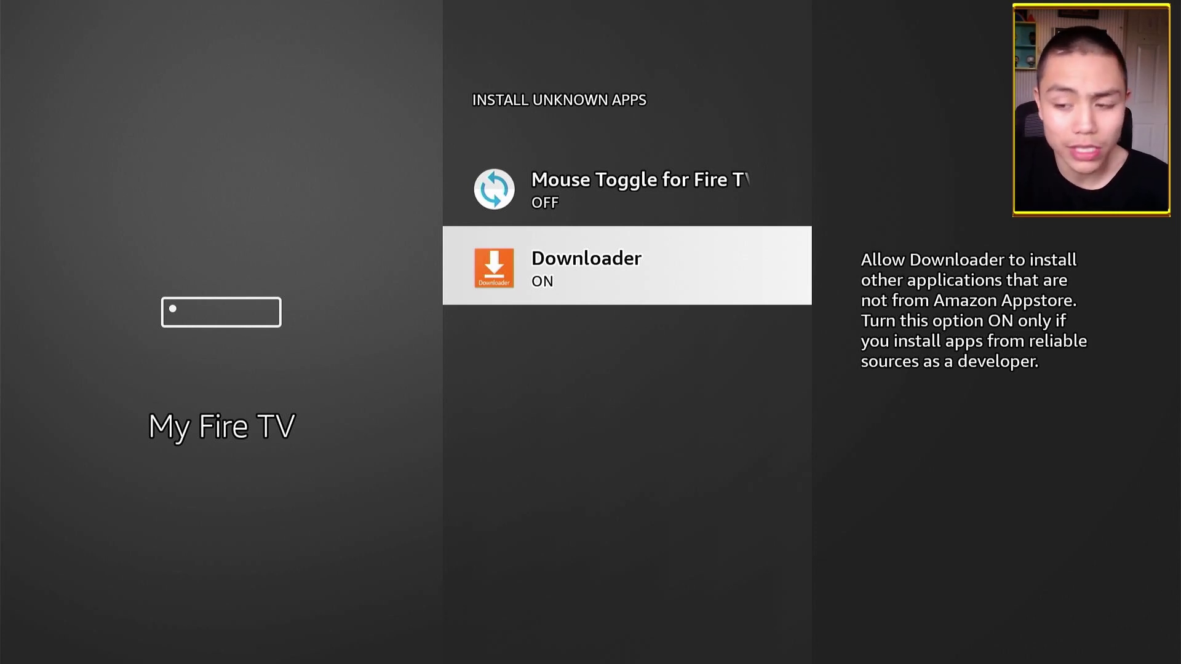
Return to the home screen and launch the Downloader app
key(Home)
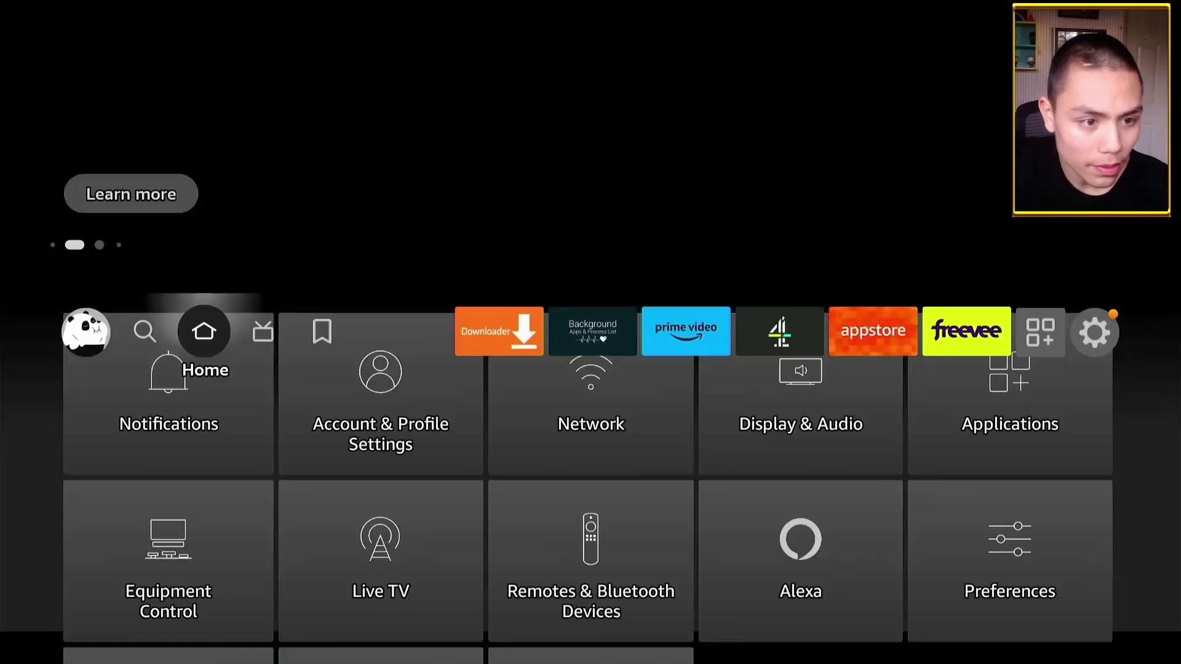
key(Right)
key(Right)
key(Right)
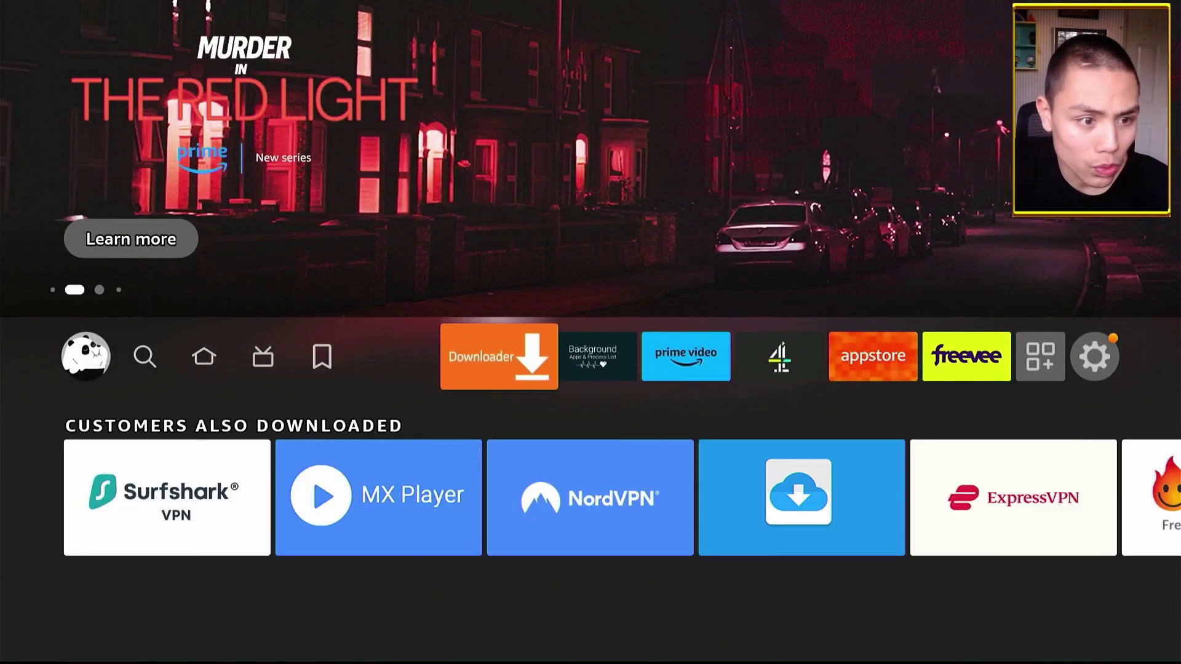
key(Return)
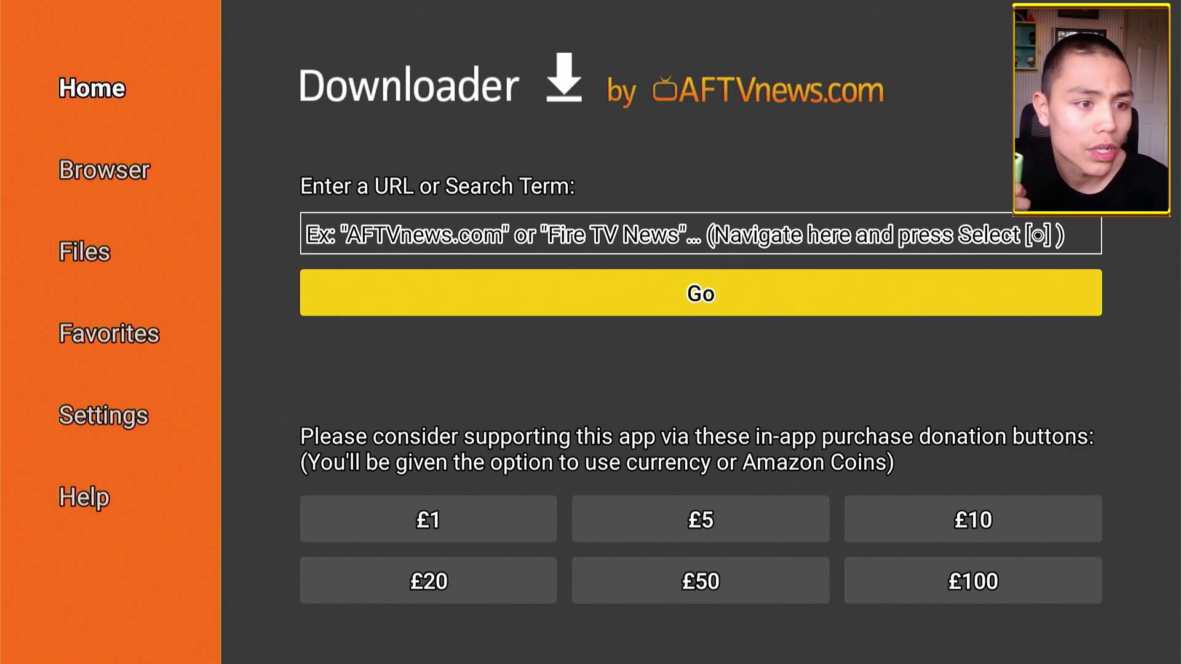
Enter the code 826476 in Downloader's URL field and load the linked page
key(Up)
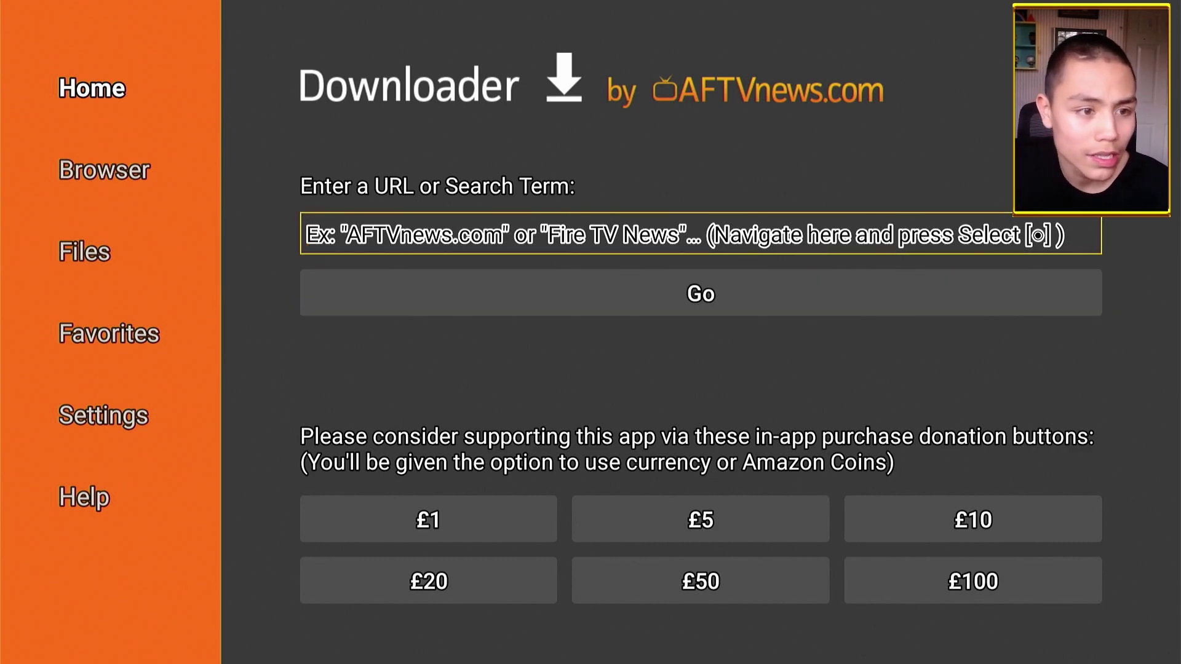
key(Return)
key(Up)
key(Left)
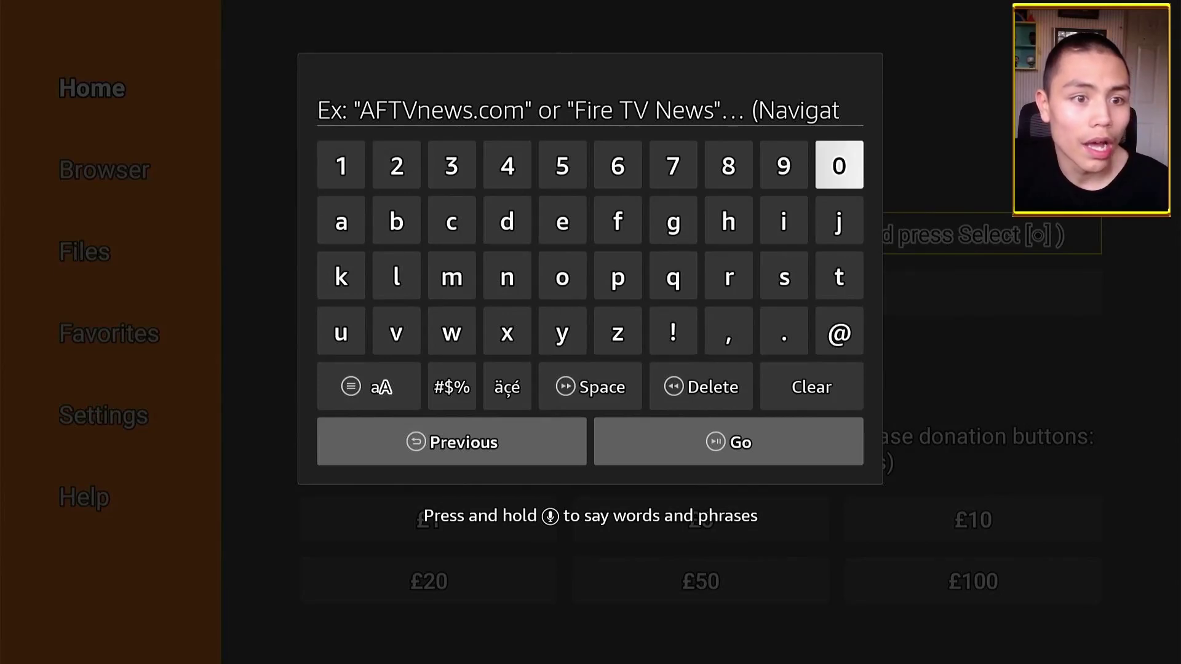
key(Left)
key(Left)
key(Return)
key(Left)
key(Left)
key(Left)
key(Left)
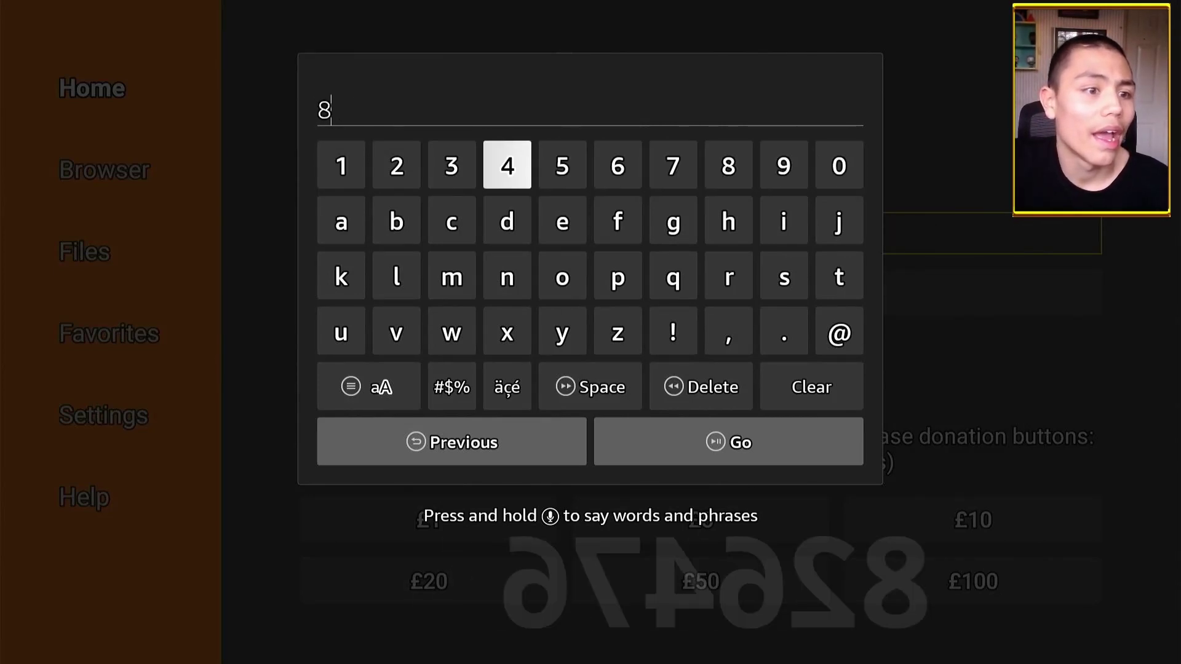
key(Left)
key(Left)
key(Return)
key(Right)
key(Right)
key(Right)
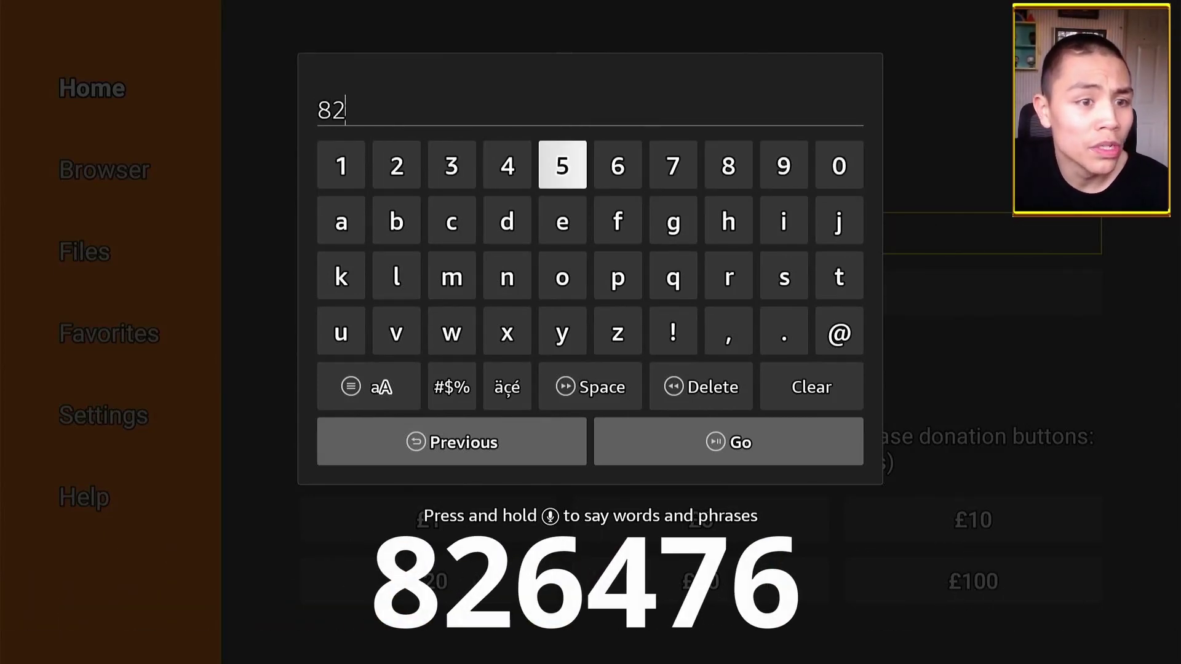
key(Right)
key(Return)
key(Left)
key(Left)
key(Return)
key(Right)
key(Right)
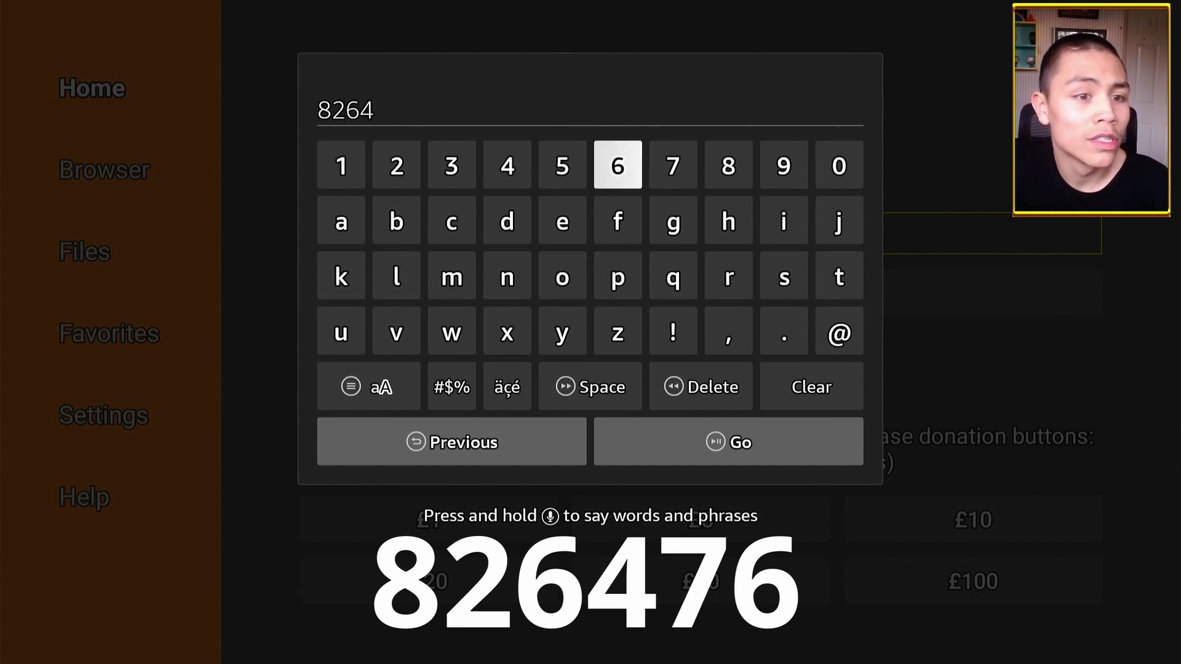
key(Right)
key(Return)
key(Left)
key(Return)
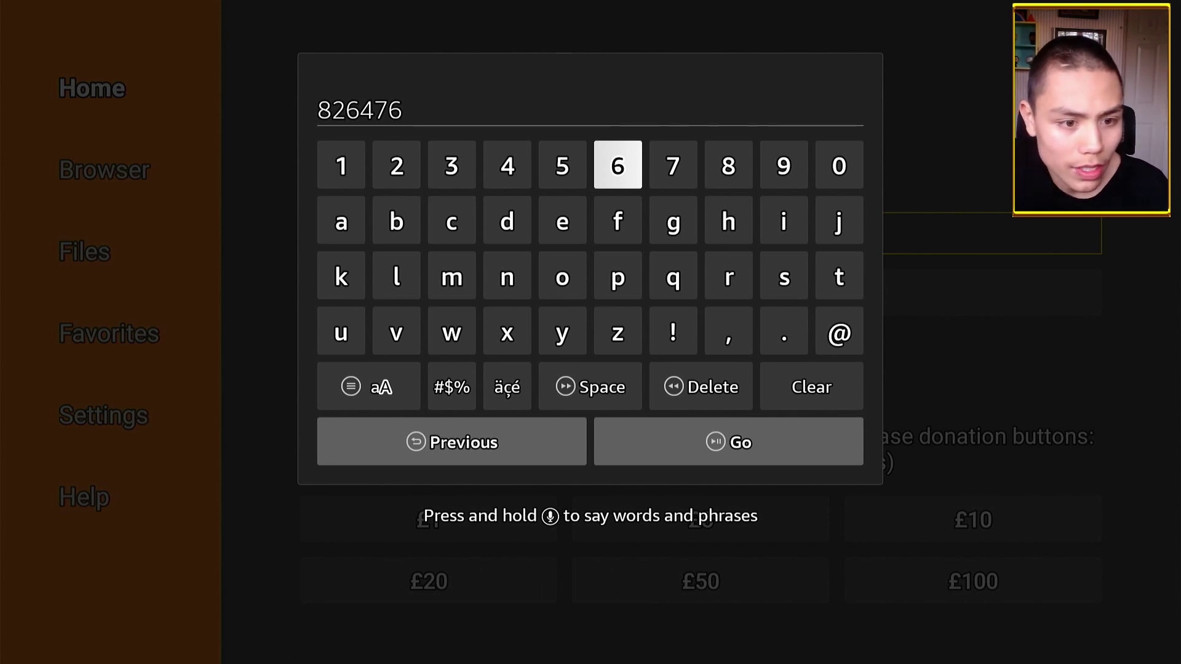
key(XF86AudioPlay)
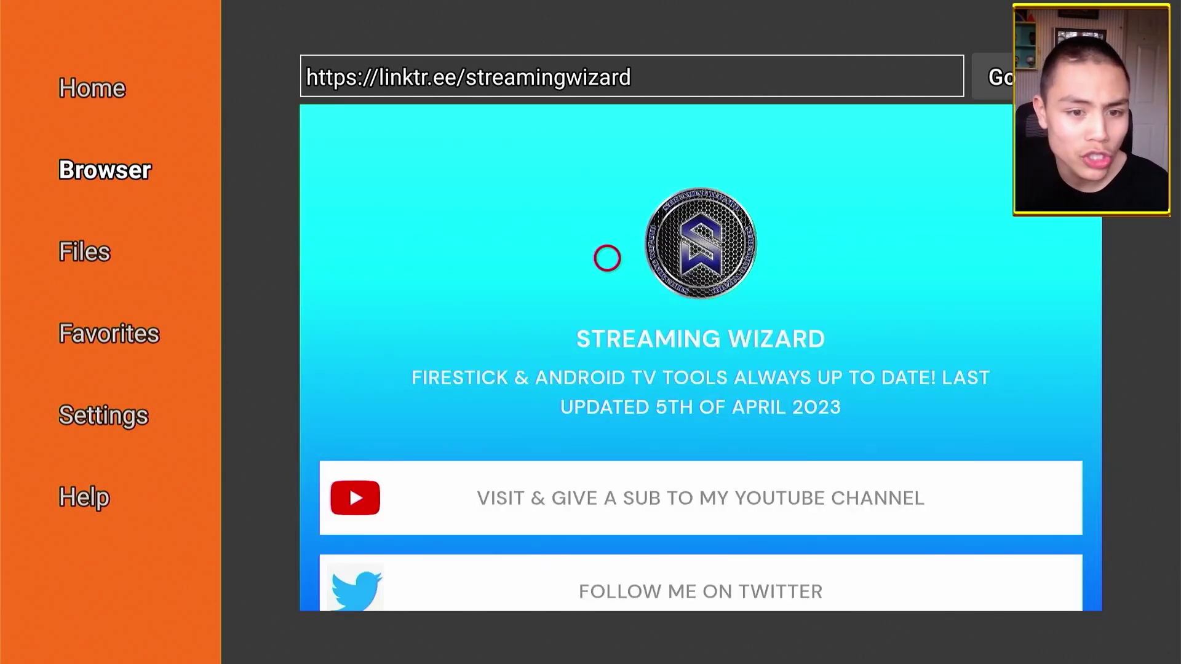
Look through the app categories on the Streaming Wizard Linktree page, from the media players to the Other section
scroll(607, 464, down, 10)
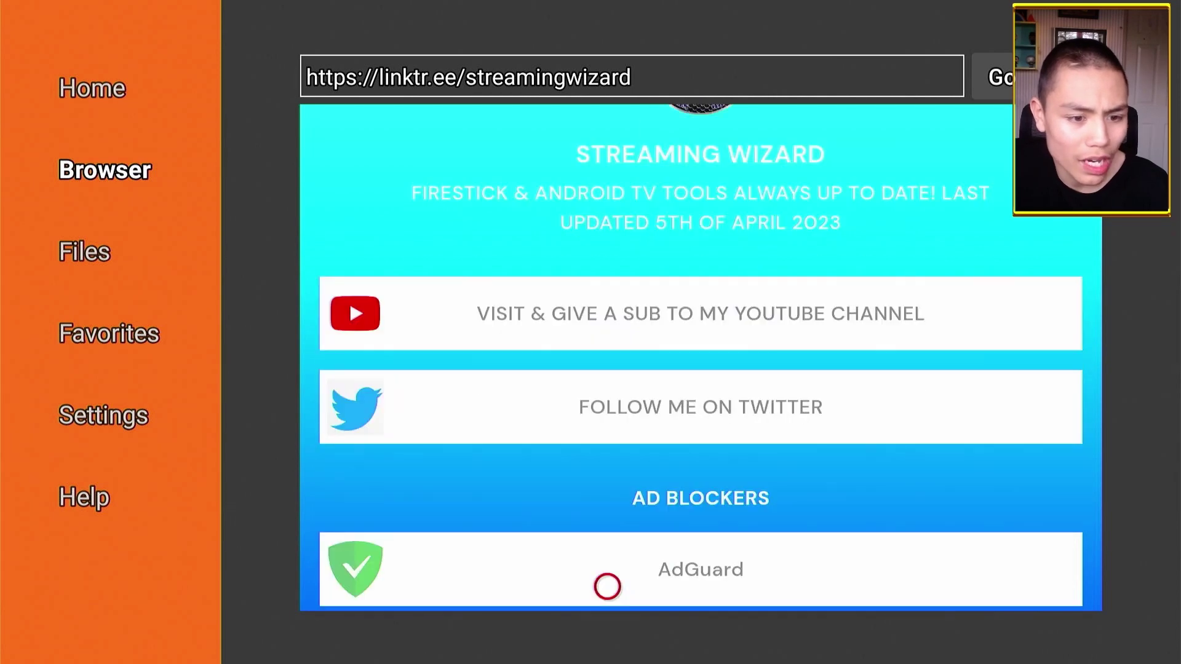
scroll(607, 586, down, 12)
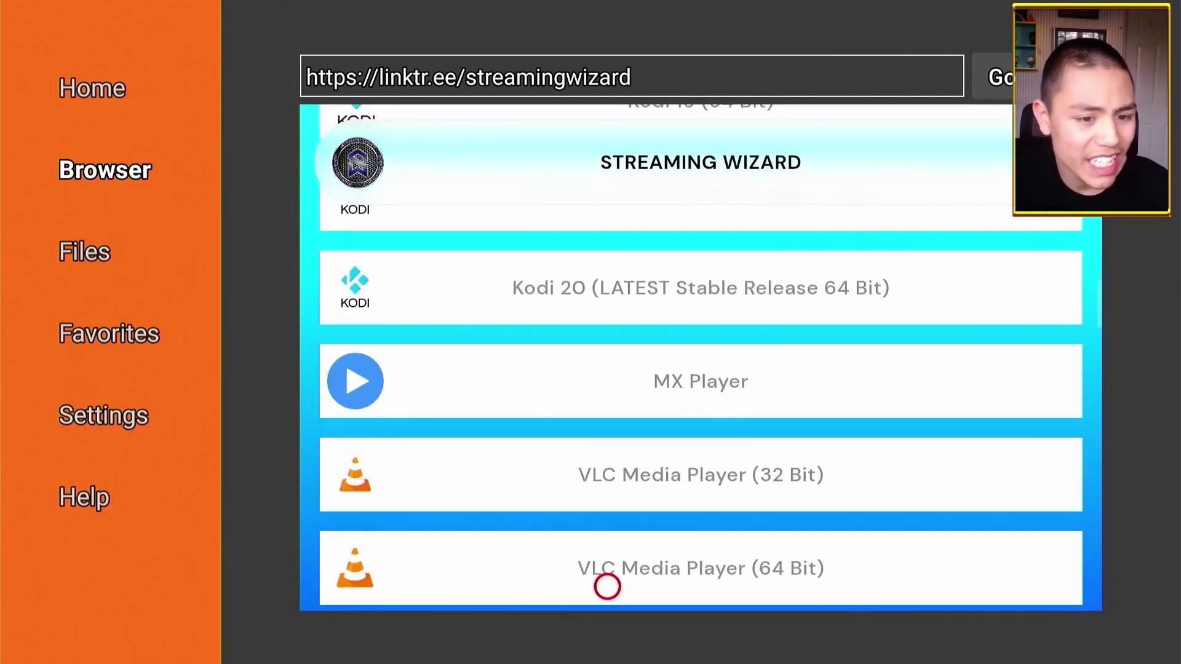
scroll(607, 586, down, 4)
scroll(607, 586, down, 6)
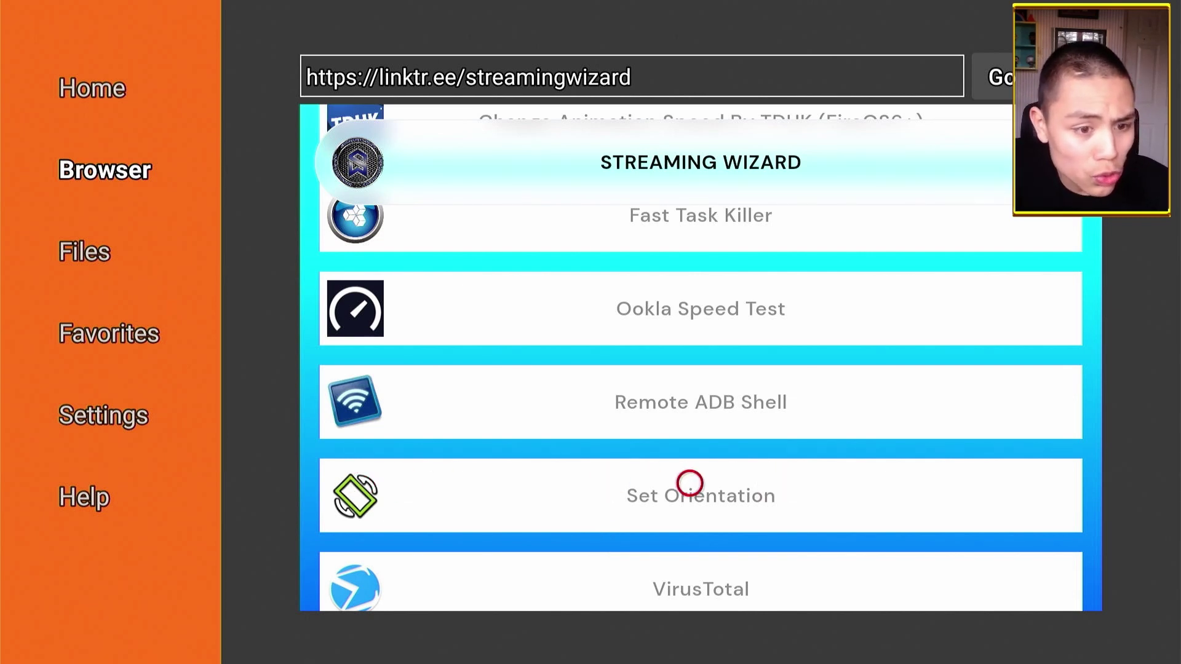
scroll(873, 129, up, 3)
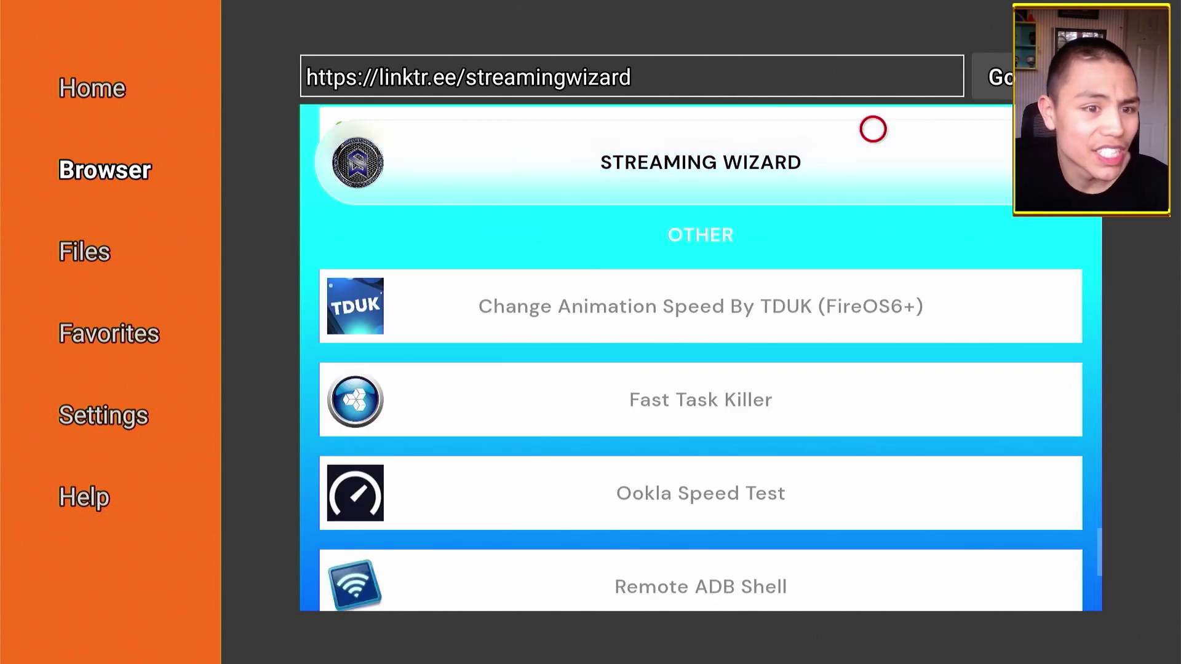
scroll(872, 585, down, 5)
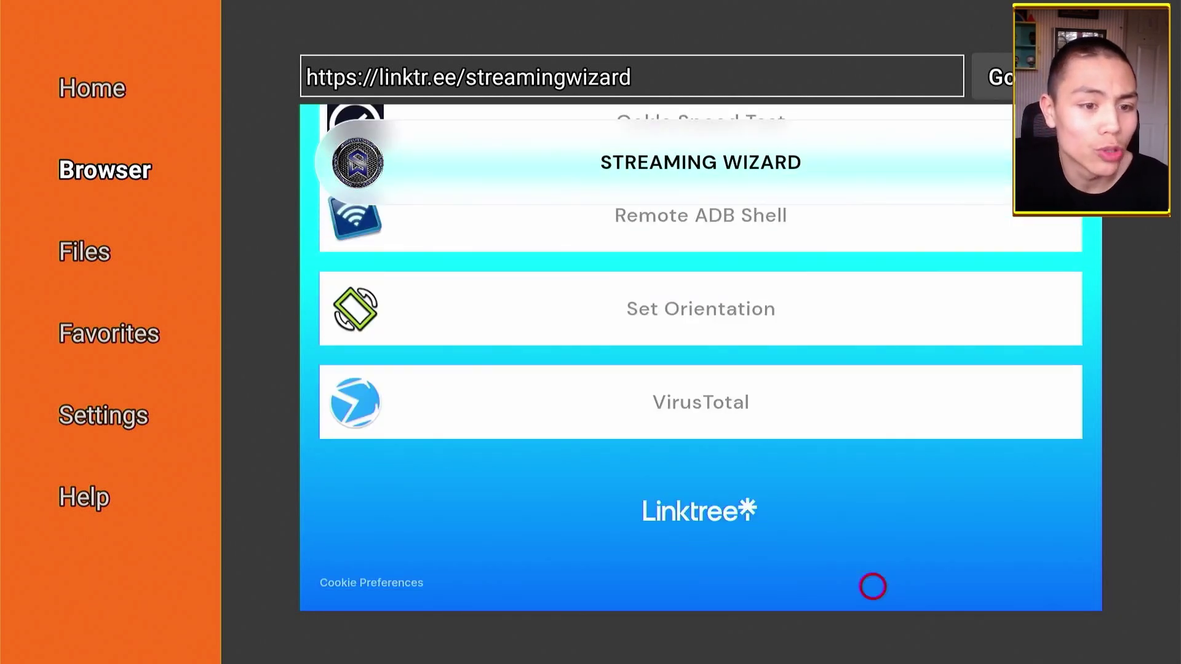
scroll(872, 126, up, 10)
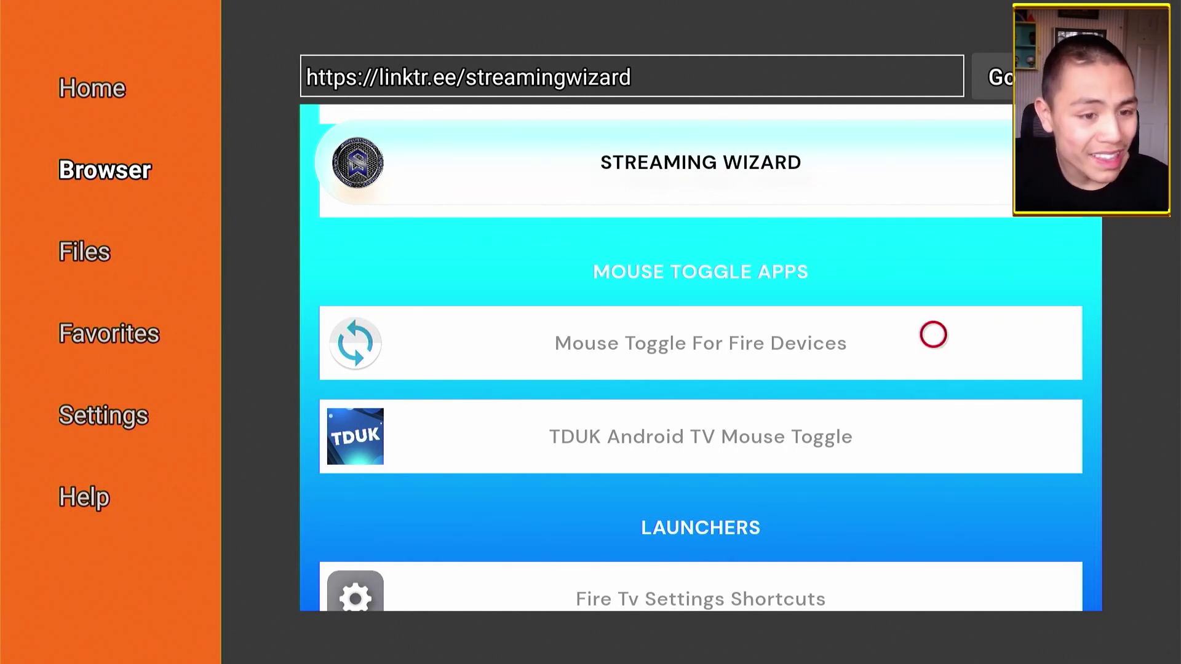
scroll(399, 395, down, 10)
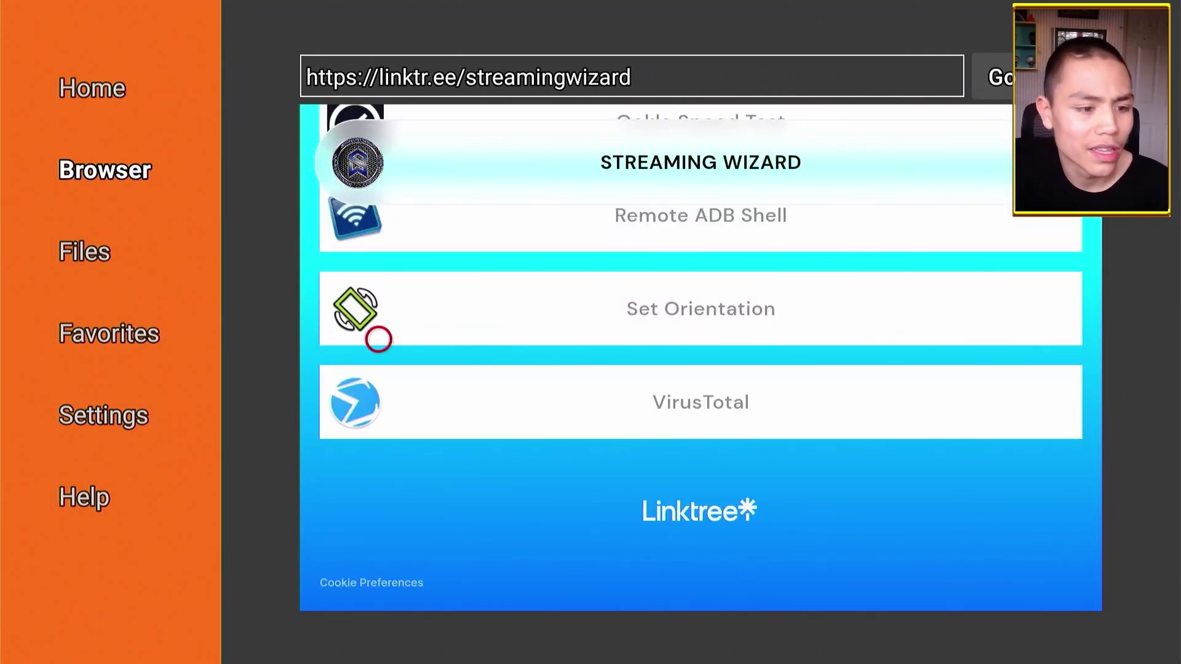
scroll(379, 129, up, 10)
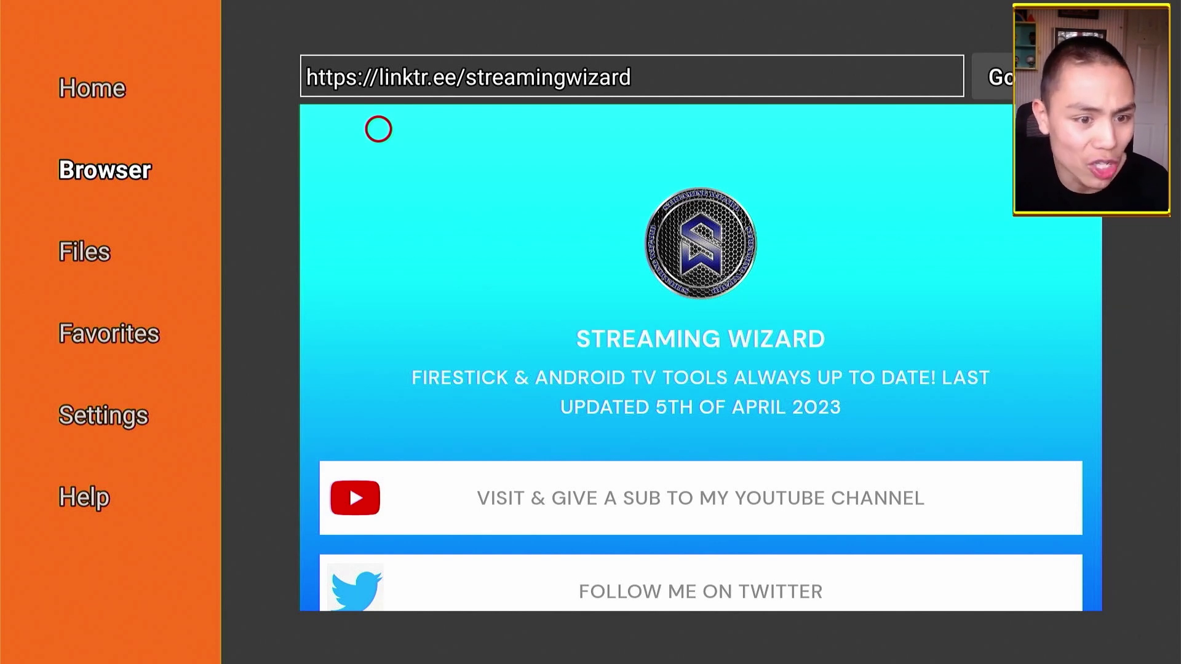
Open AdGuard's APKMirror page from the Ad Blockers section and look through its description
scroll(378, 586, down, 5)
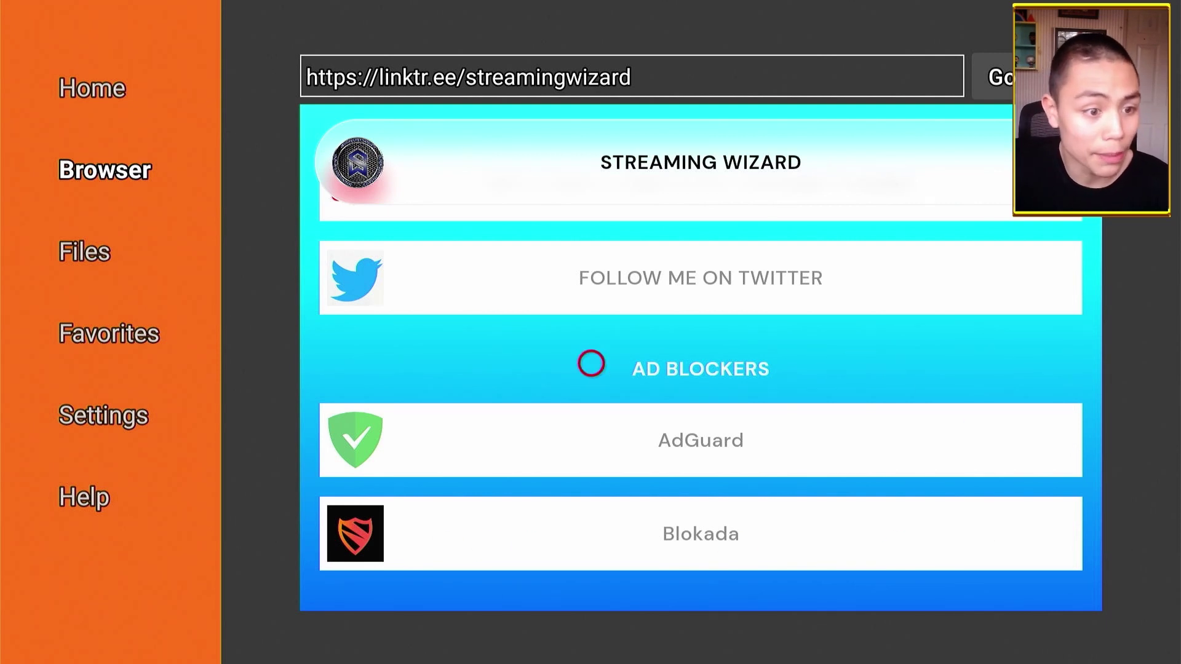
click(591, 446)
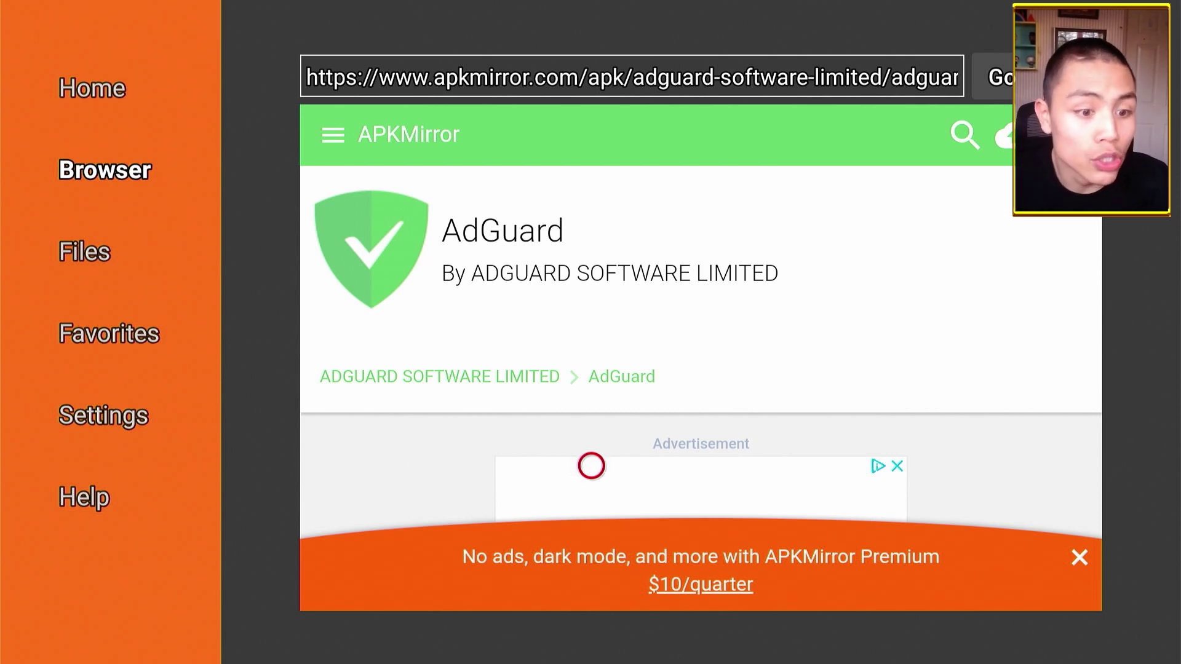
scroll(591, 586, down, 5)
scroll(591, 586, down, 15)
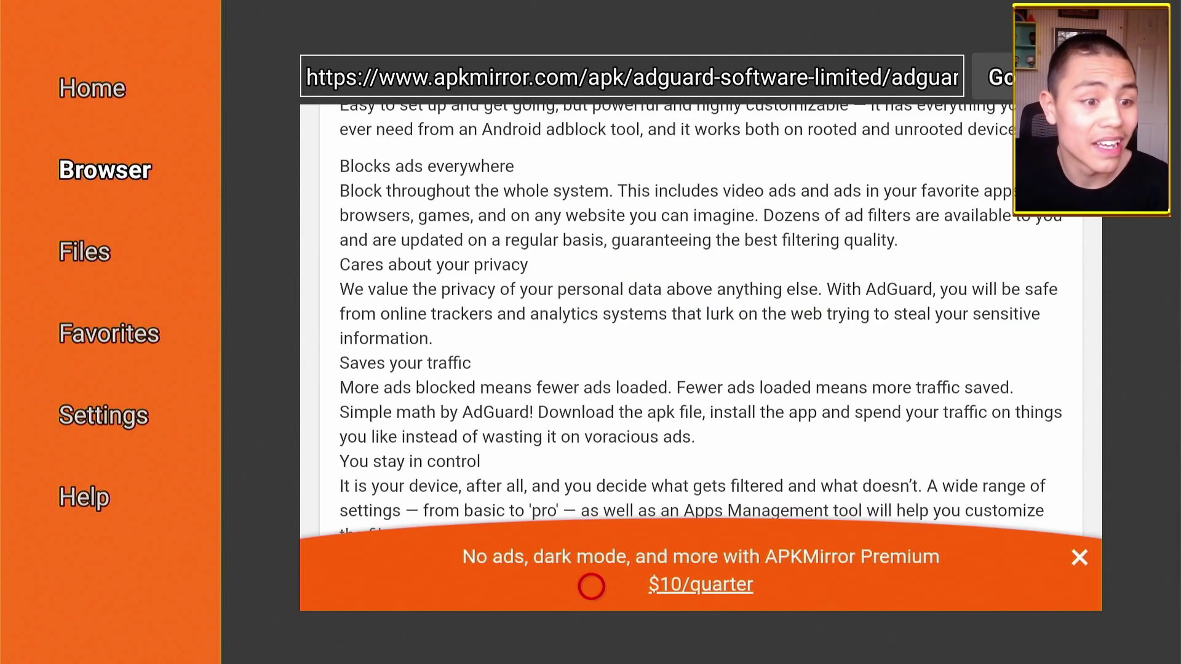
Download the AdGuard 4.0.768 alpha APK from the list of all versions
scroll(591, 586, down, 15)
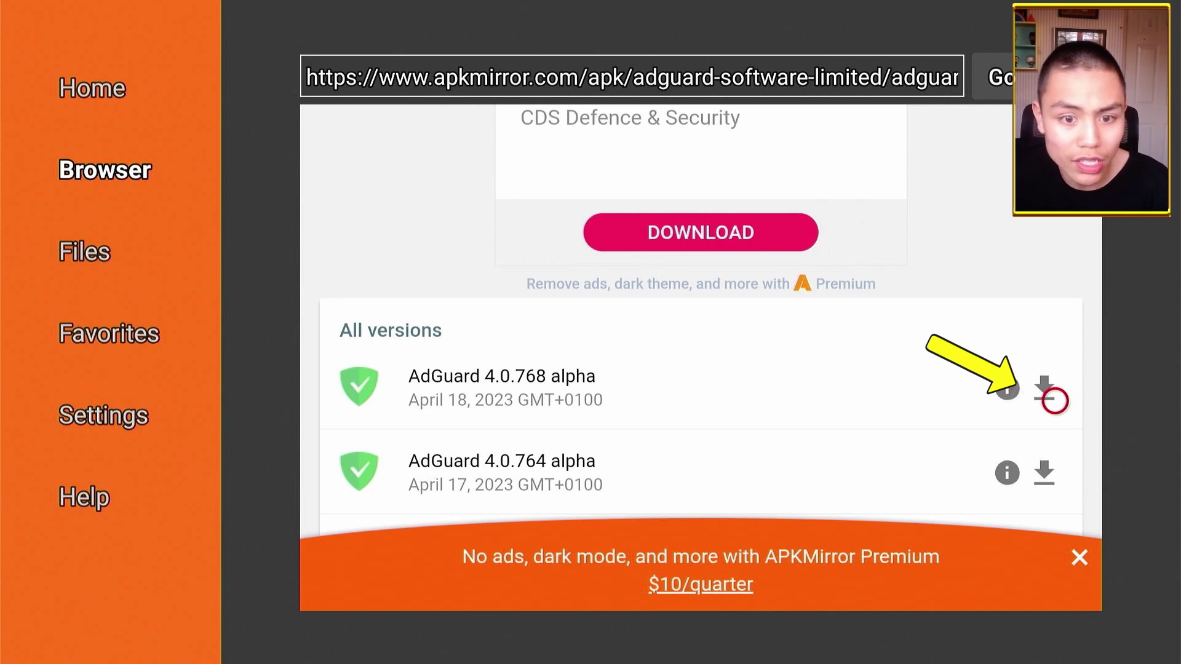
click(1054, 399)
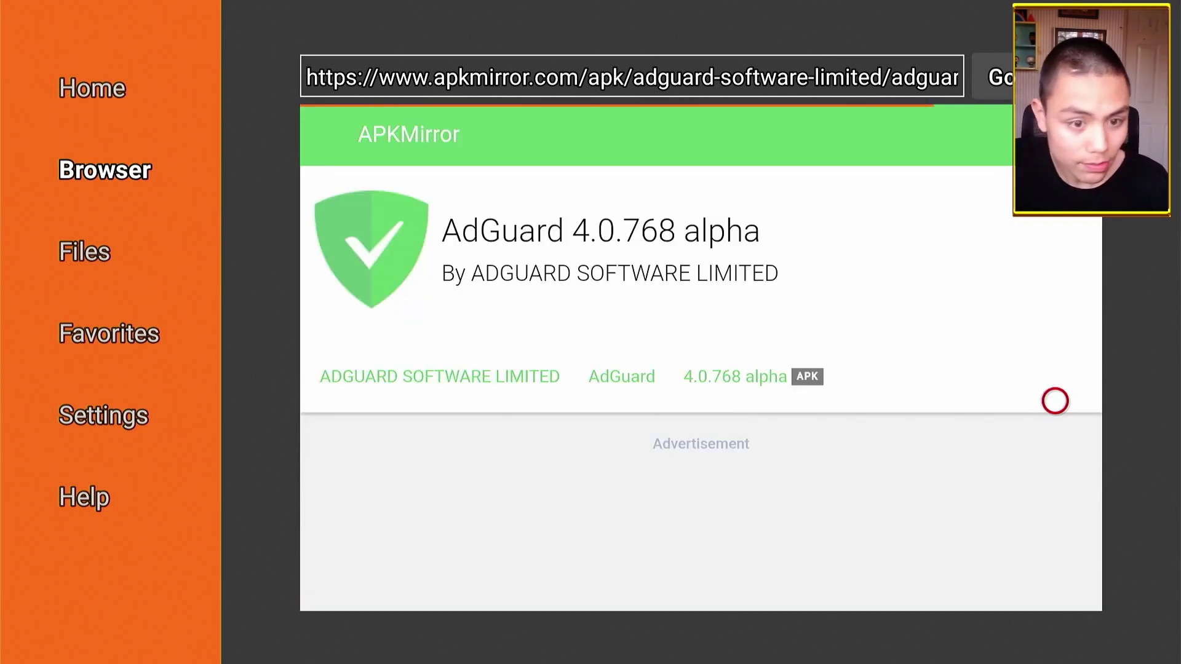
scroll(1055, 585, down, 10)
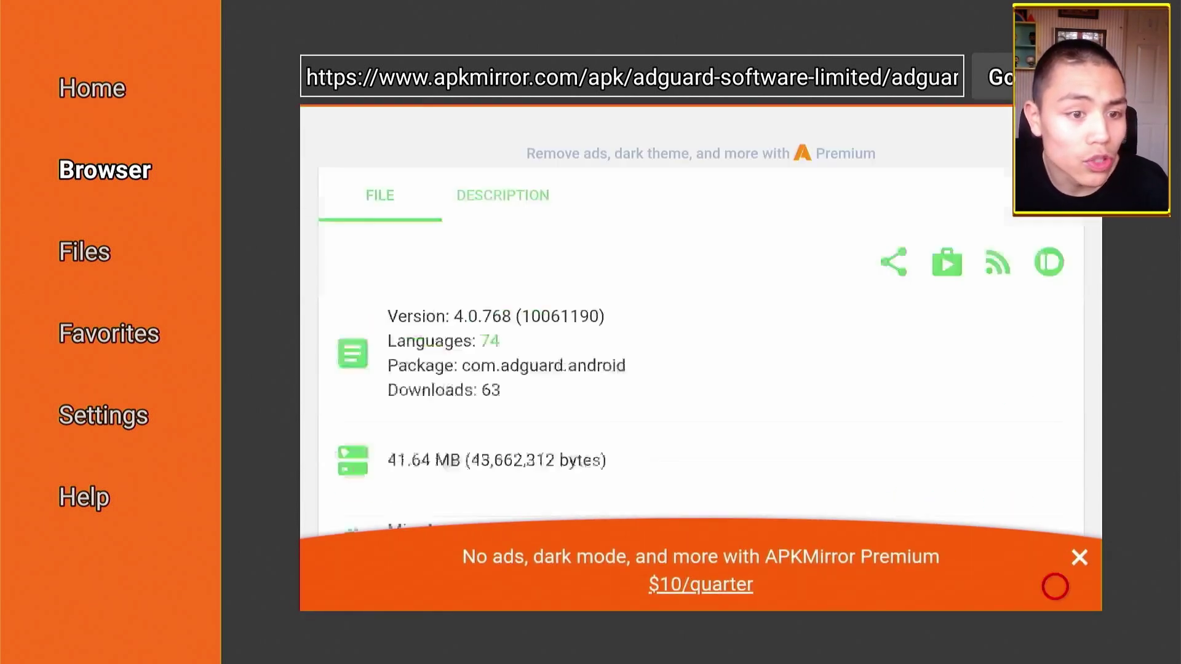
scroll(1055, 586, down, 3)
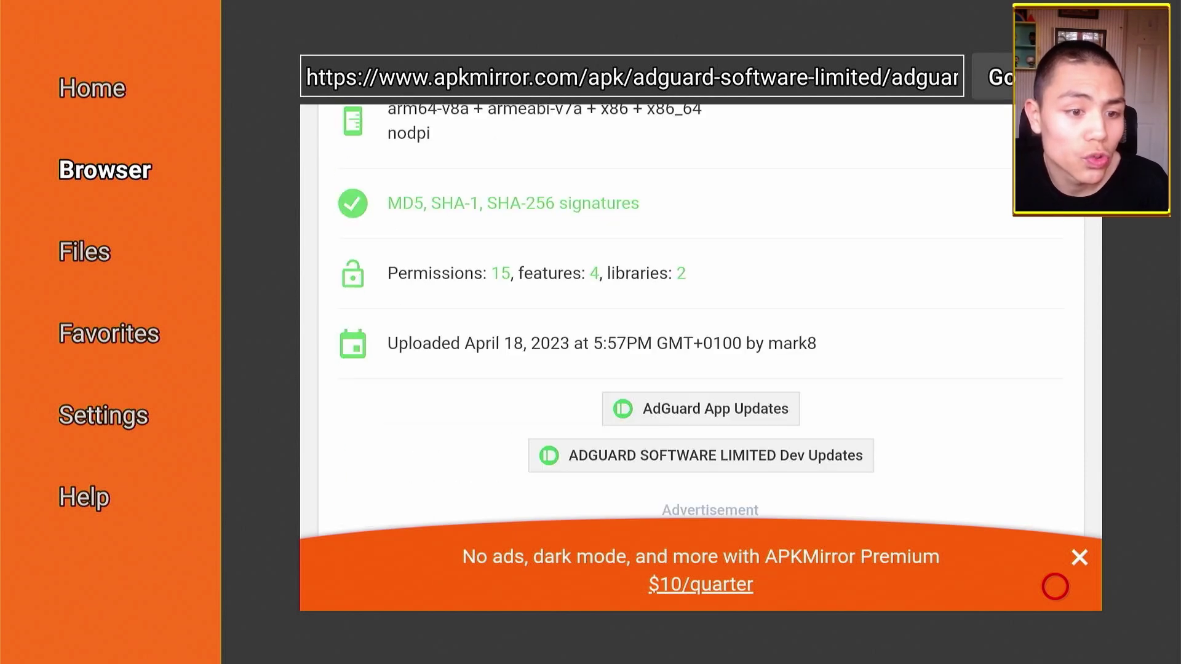
scroll(1055, 586, down, 10)
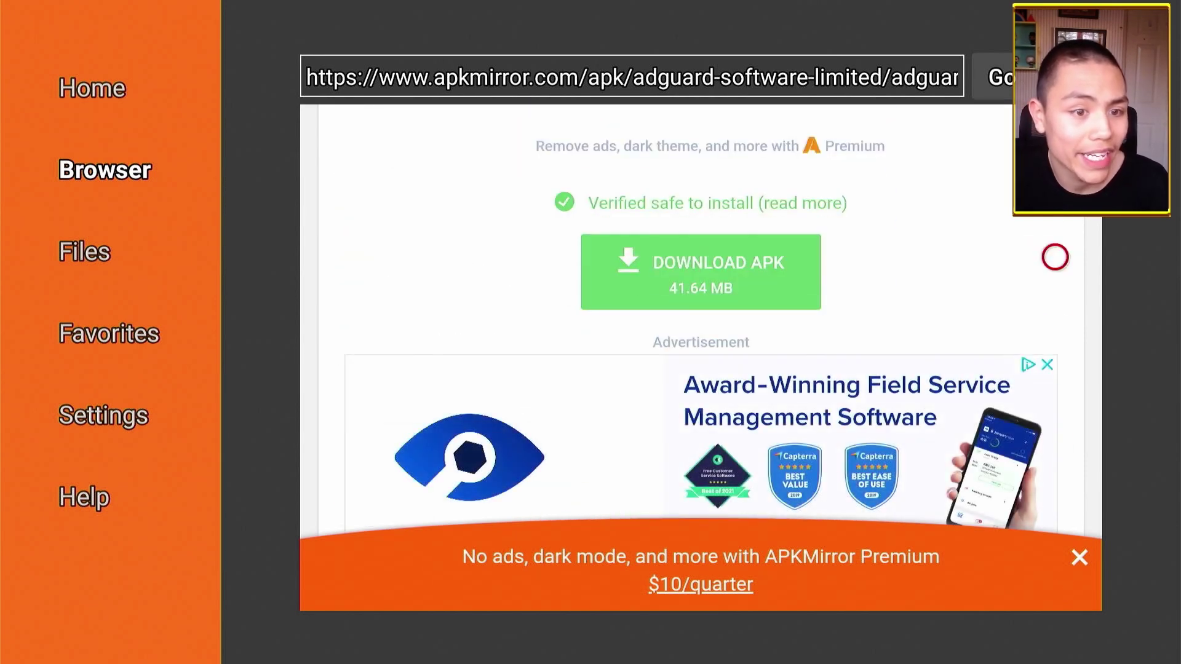
click(645, 257)
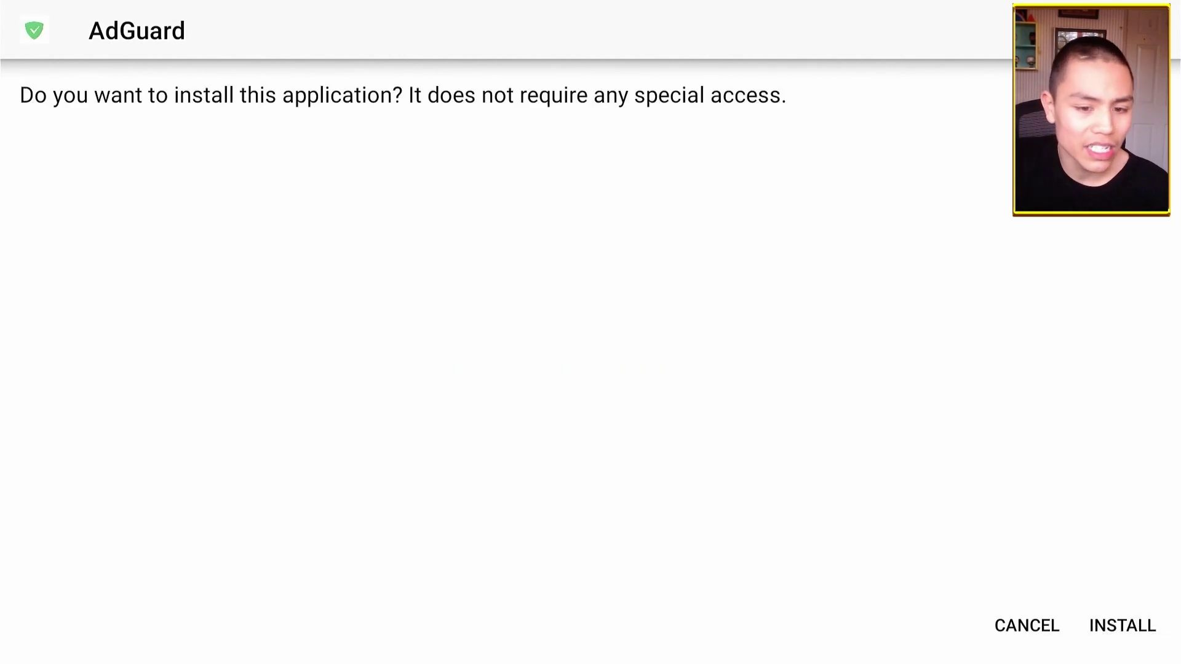
Install AdGuard and close the installer without opening the app
key(Right)
key(Return)
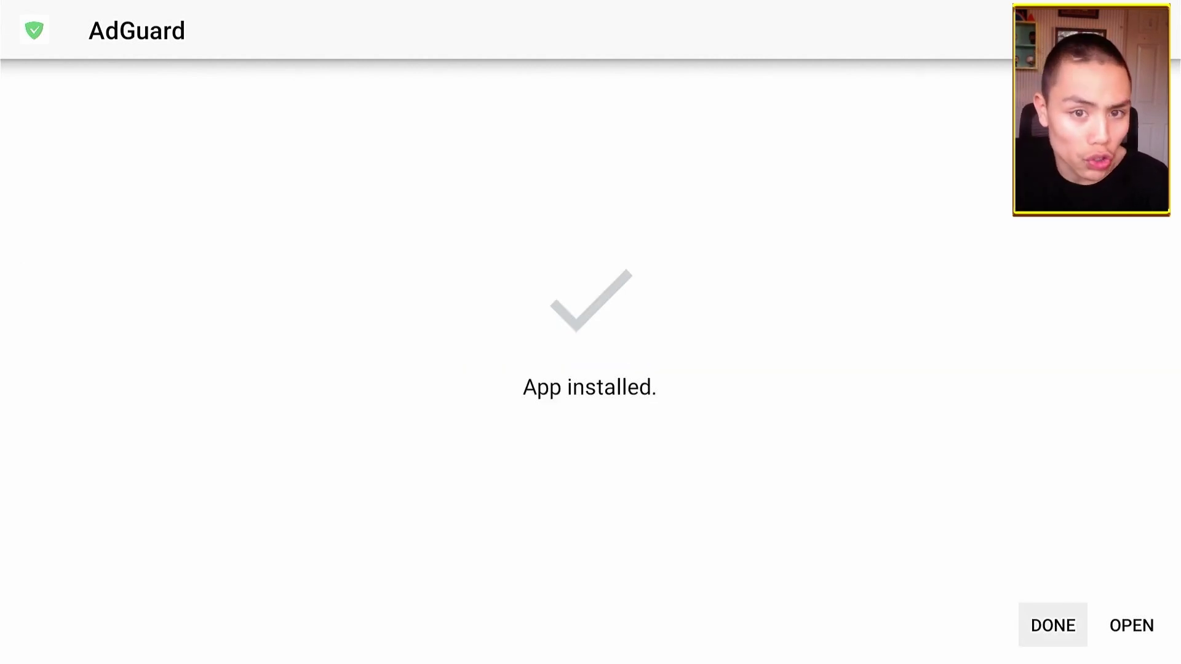
key(Return)
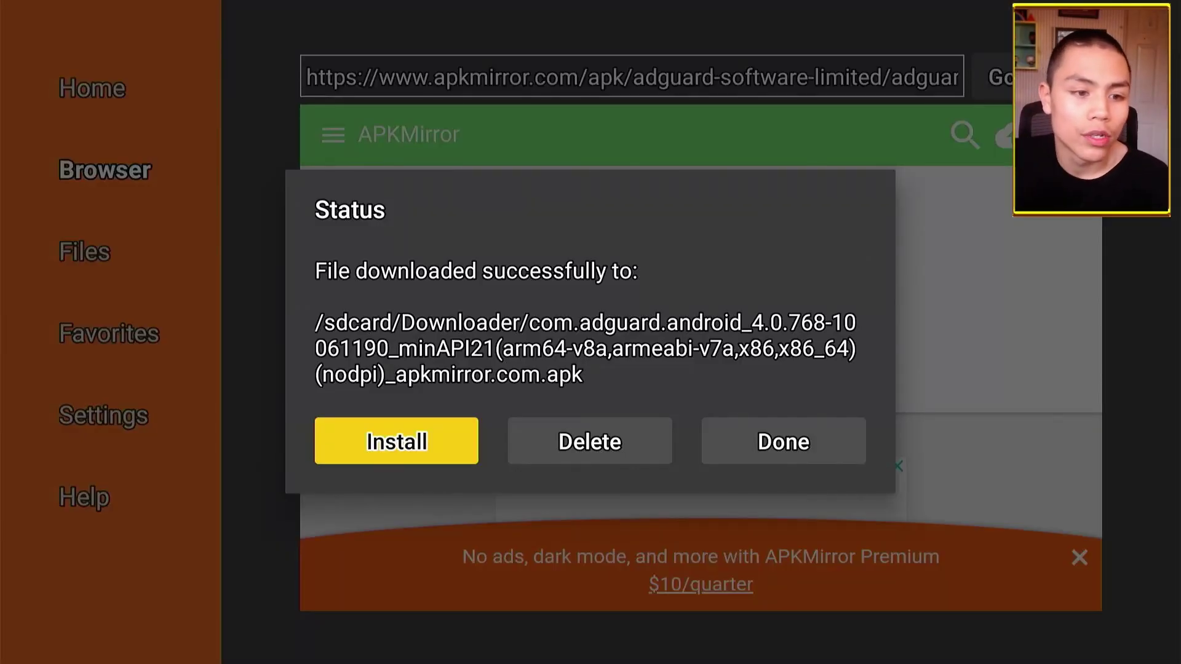
Delete the downloaded AdGuard APK file and confirm the deletion
key(Right)
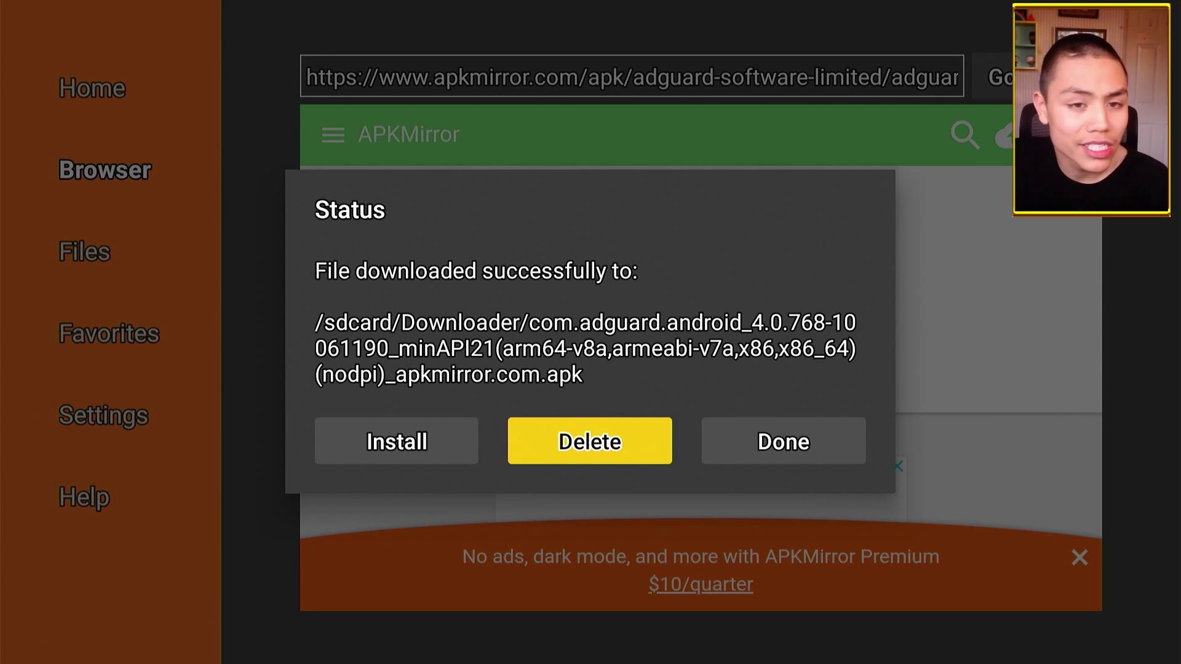
key(Left)
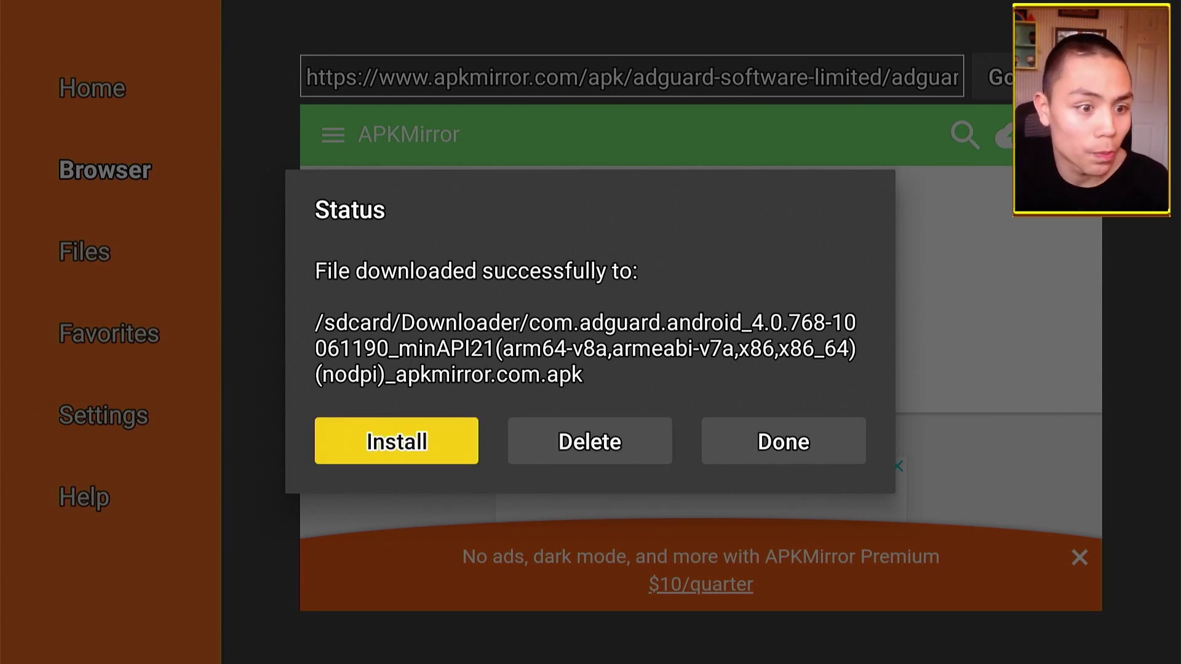
key(Right)
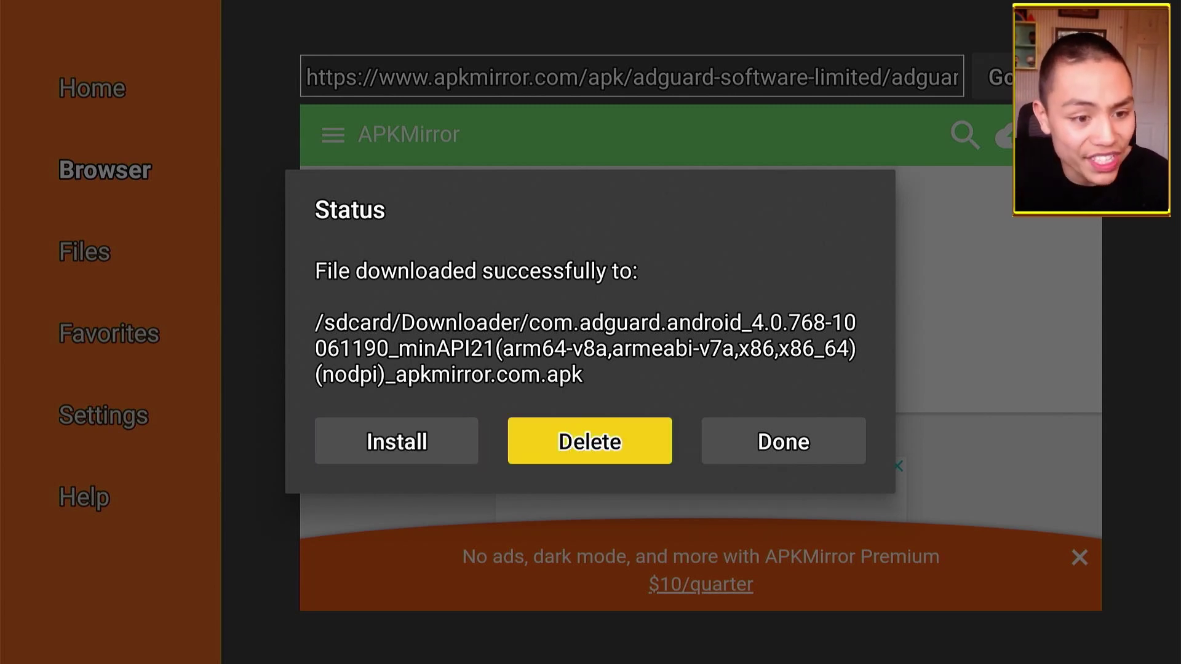
key(Return)
key(Left)
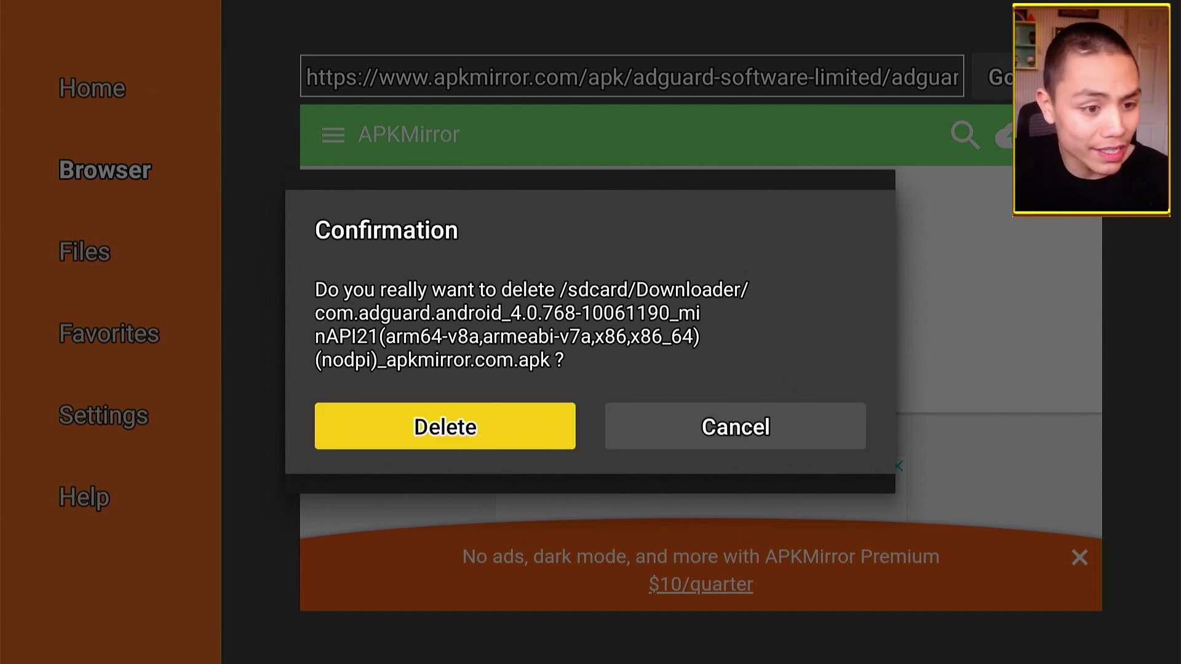
key(Return)
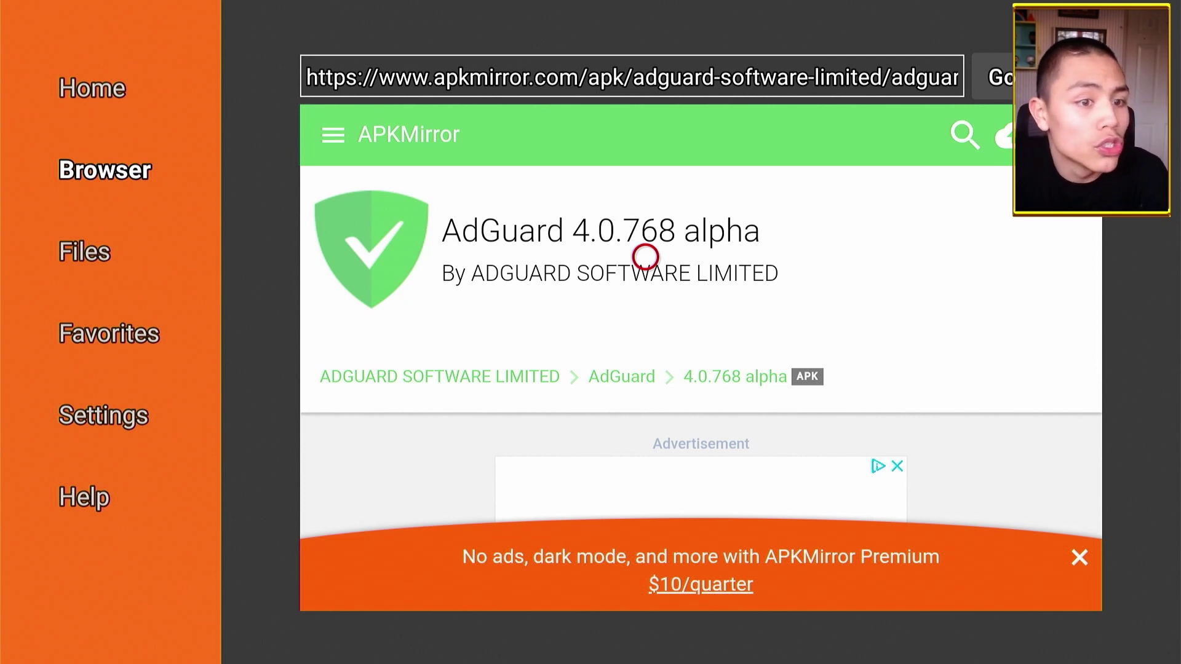
Leave the AdGuard web page and go back to Downloader's Home screen
key(Left)
key(Left)
key(Left)
key(Left)
key(Left)
key(Left)
key(Left)
key(Left)
key(Left)
key(Left)
key(Left)
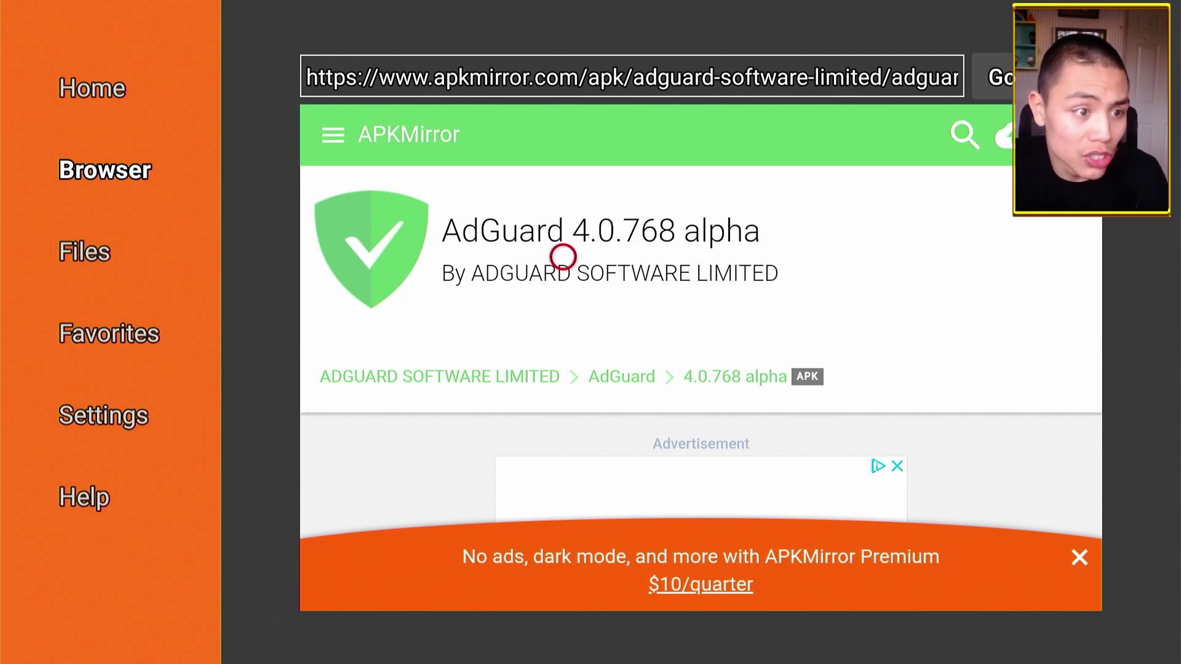
key(Down)
key(Down)
key(Down)
key(Down)
key(Down)
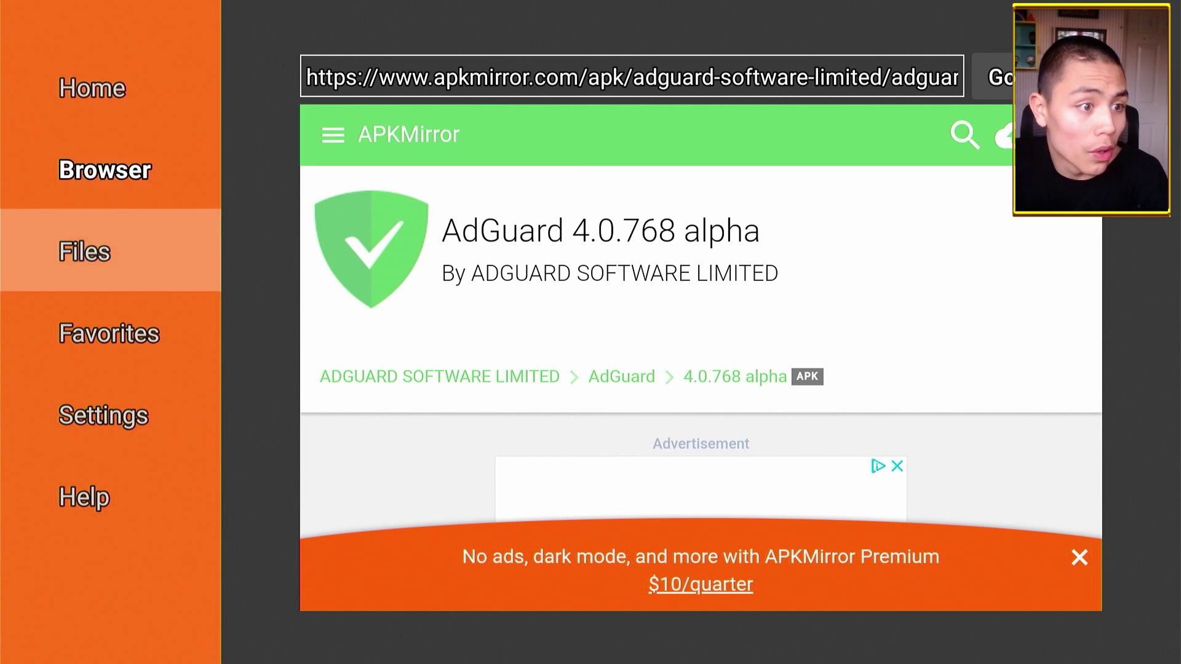
key(Up)
key(Up)
key(Up)
key(Up)
key(Up)
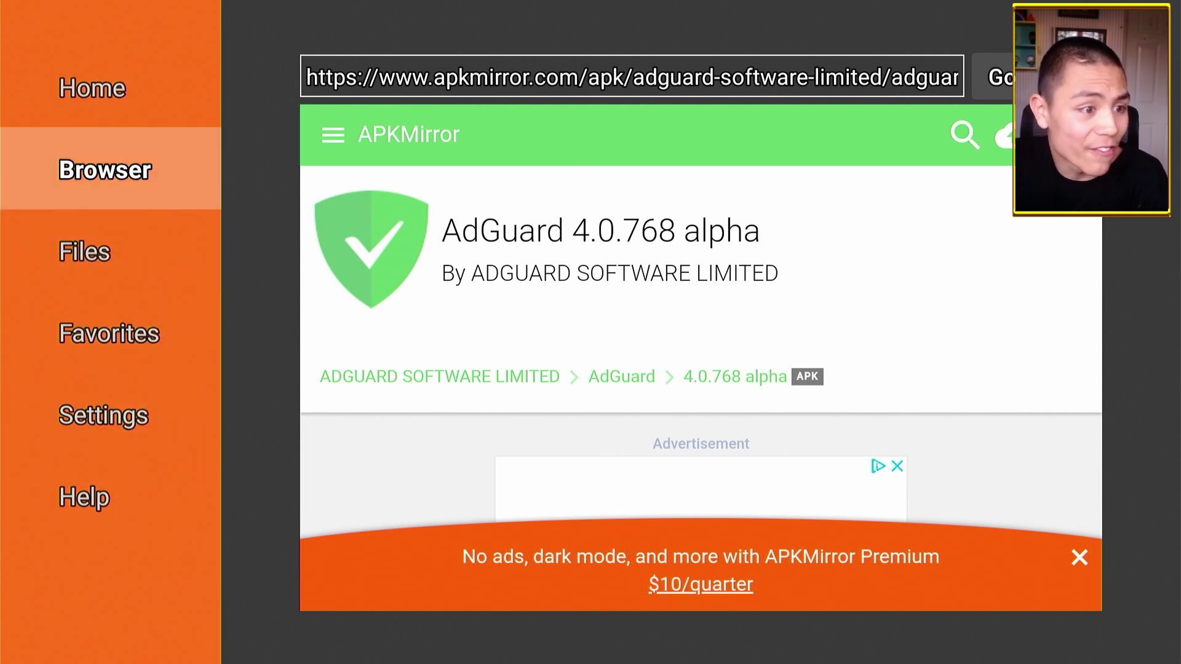
key(Down)
key(Down)
key(Down)
key(Down)
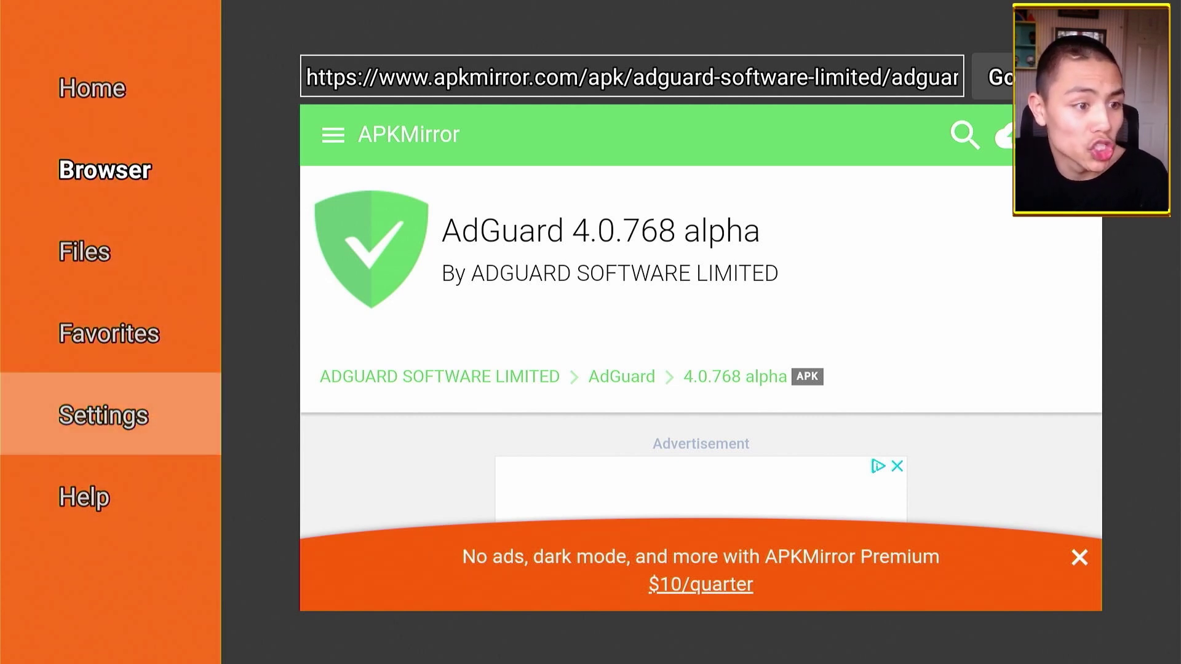
key(Up)
key(Up)
key(Up)
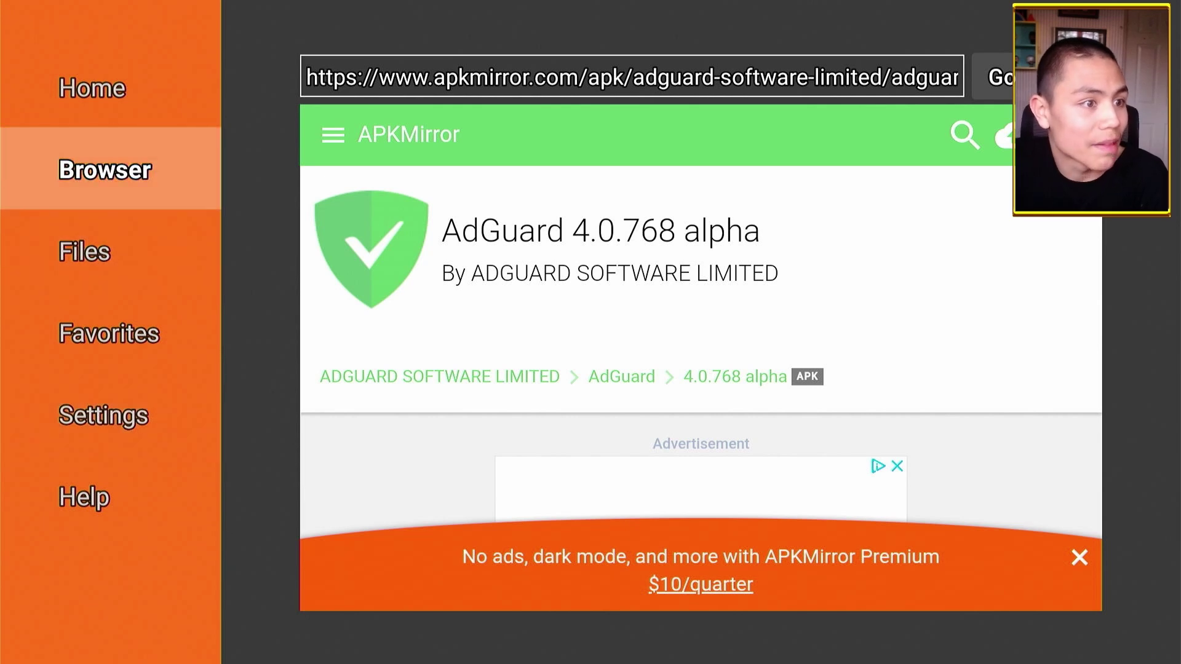
key(Up)
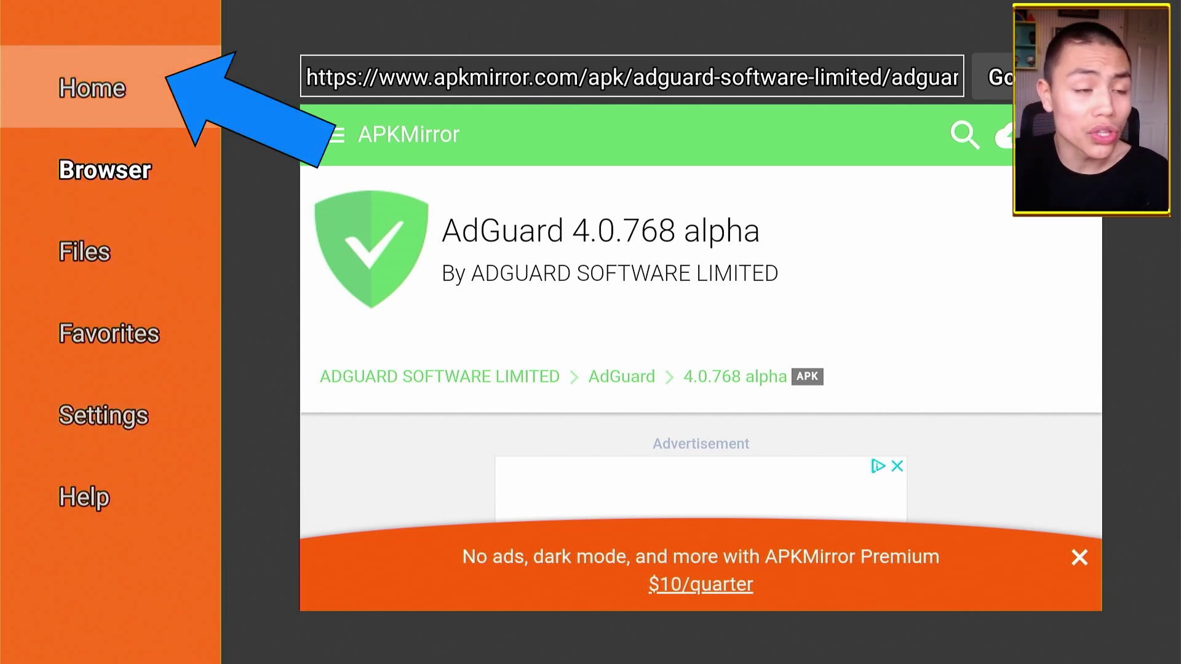
key(Return)
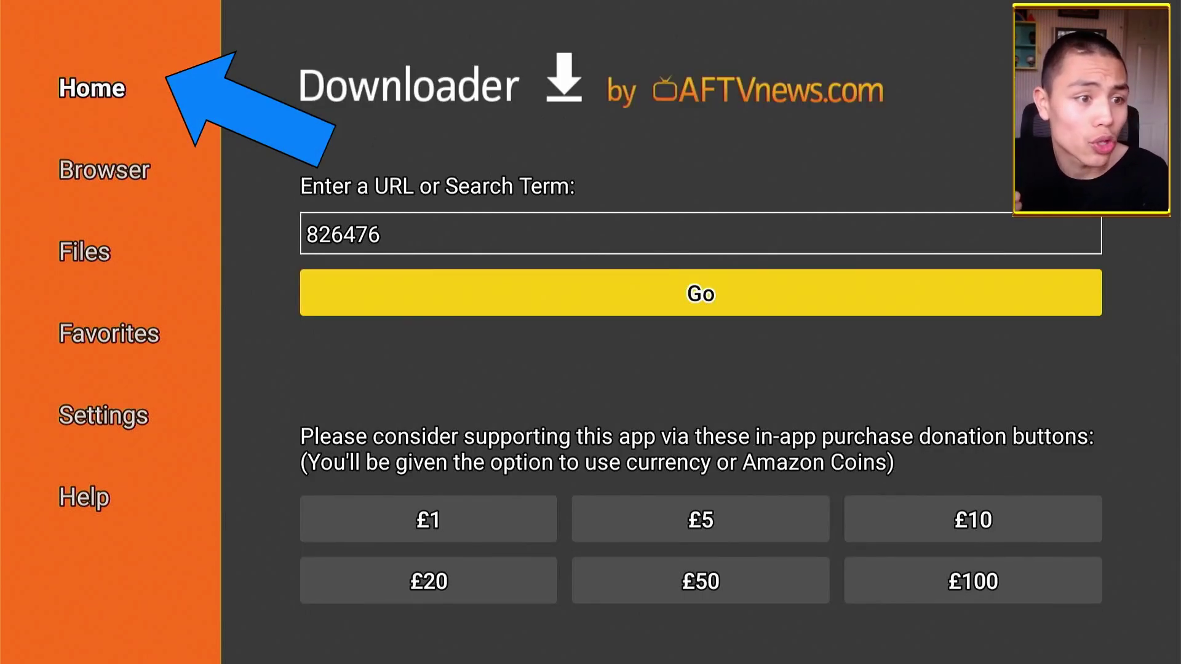
Load the Streaming Wizard page again with the code 826476 already in the URL field
key(Up)
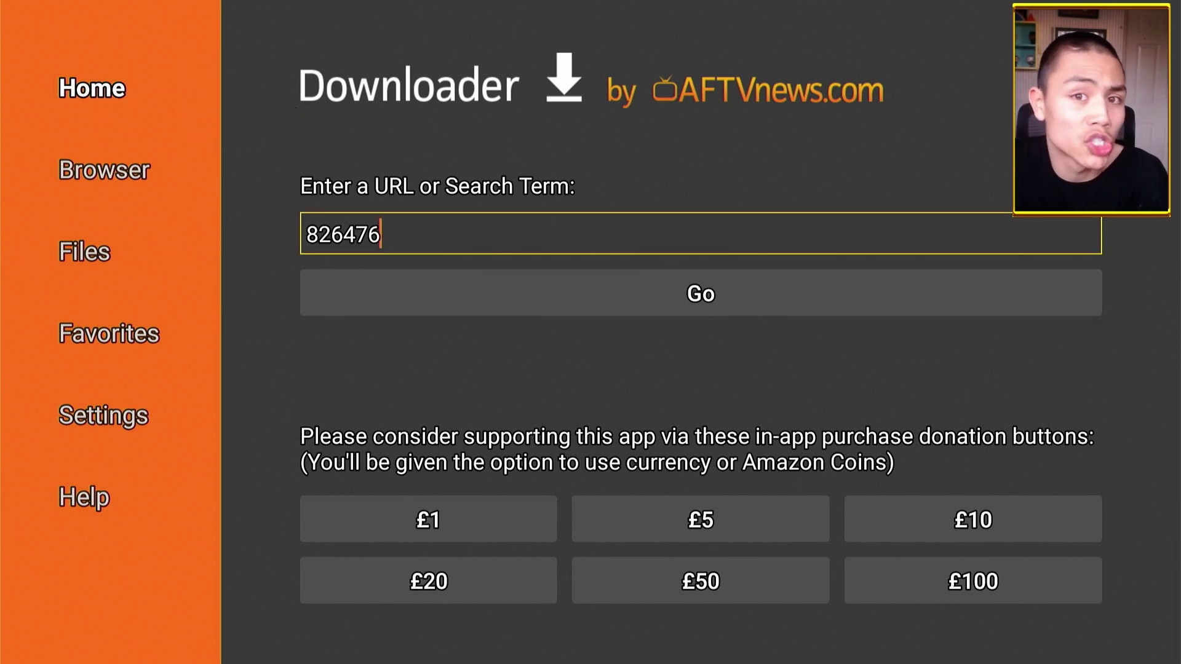
key(Down)
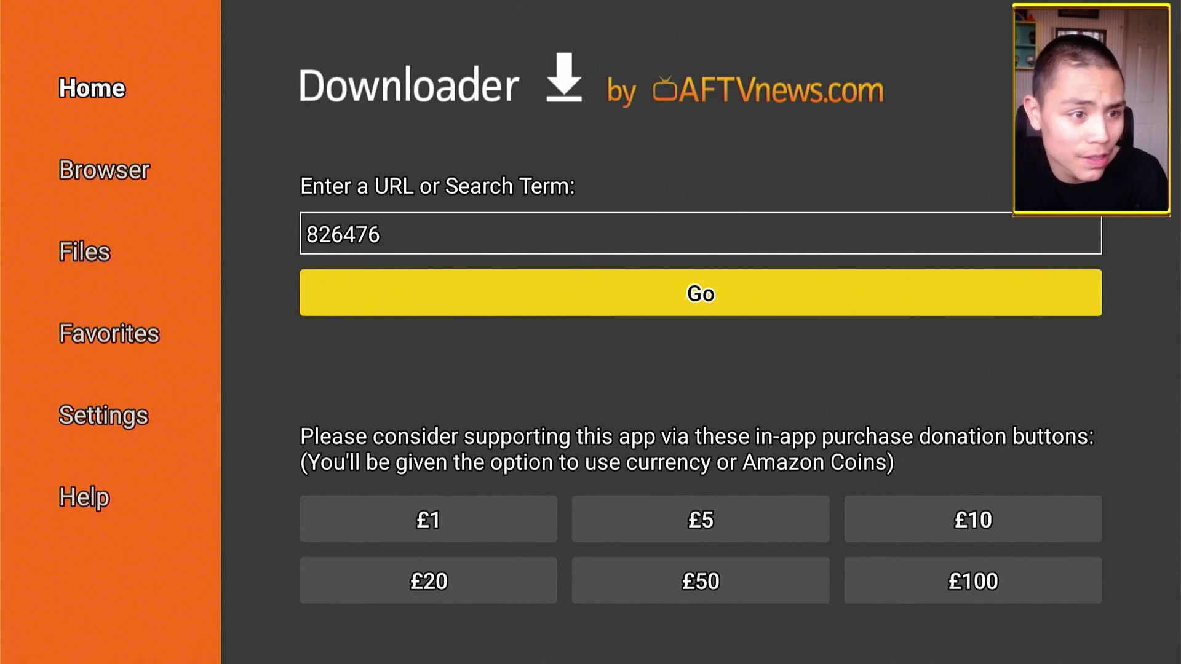
key(Return)
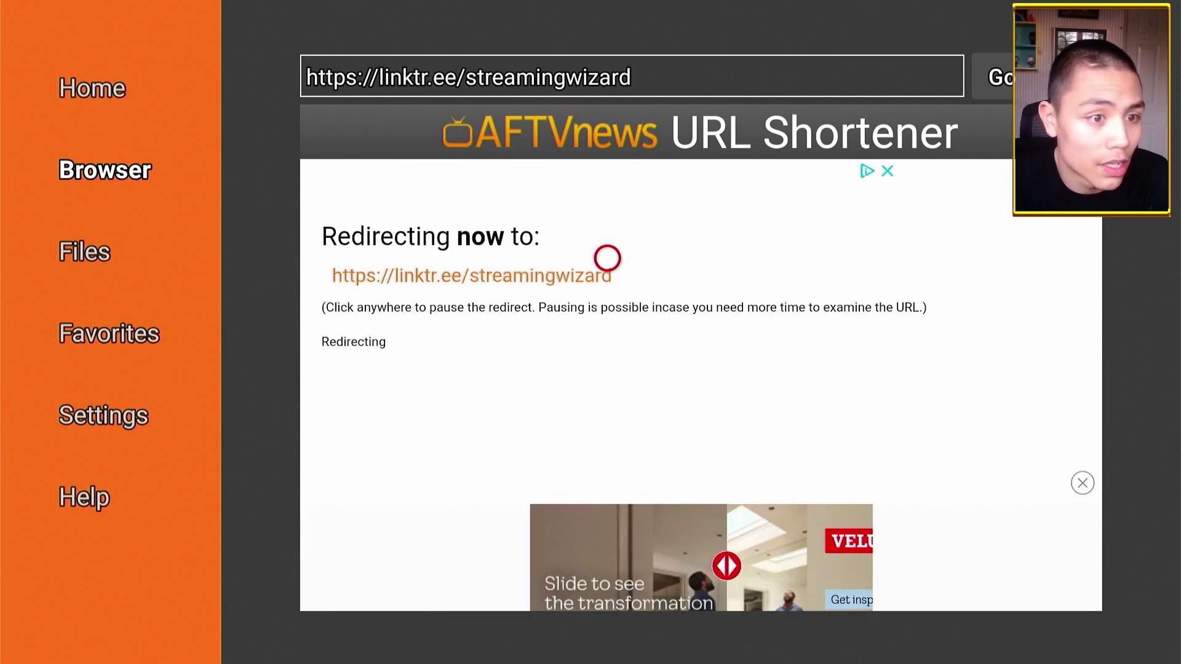
Open Blokada's APKMirror page from the Ad Blockers section of the Streaming Wizard page
scroll(606, 585, down, 2)
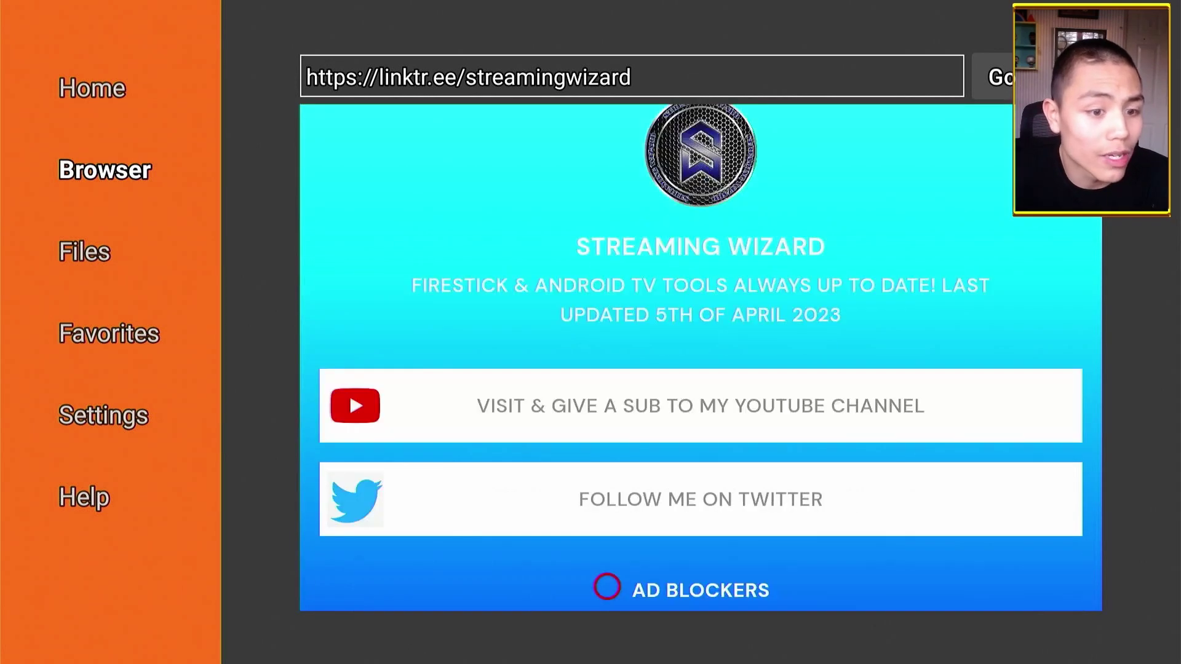
scroll(606, 585, down, 4)
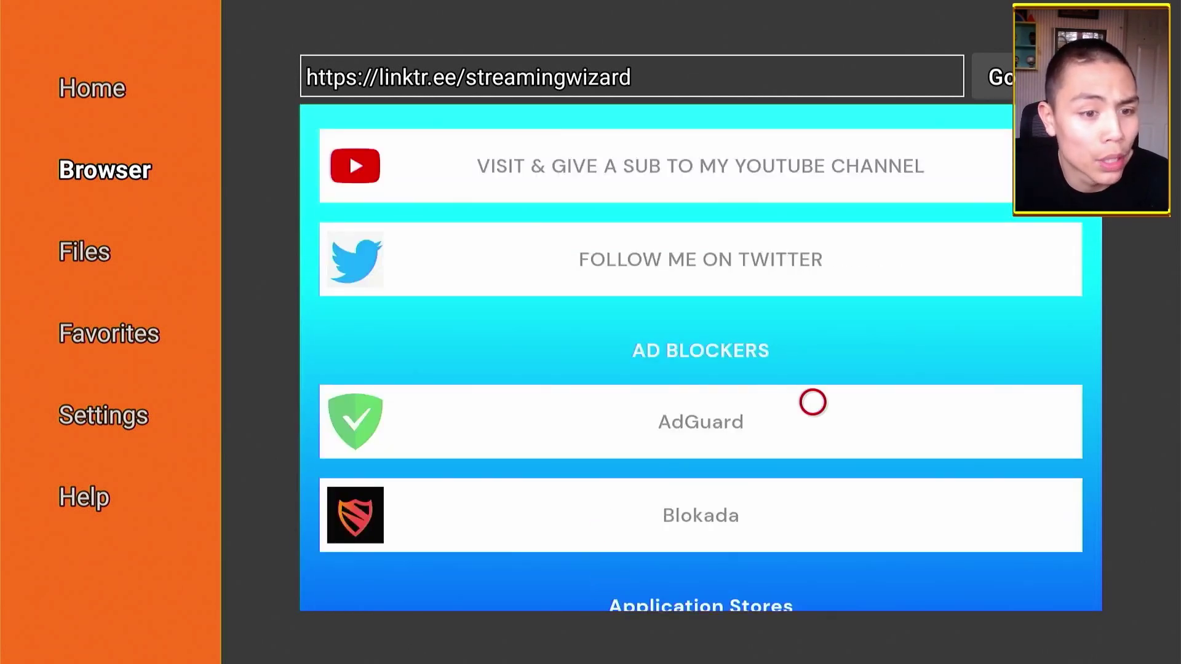
scroll(894, 564, up, 6)
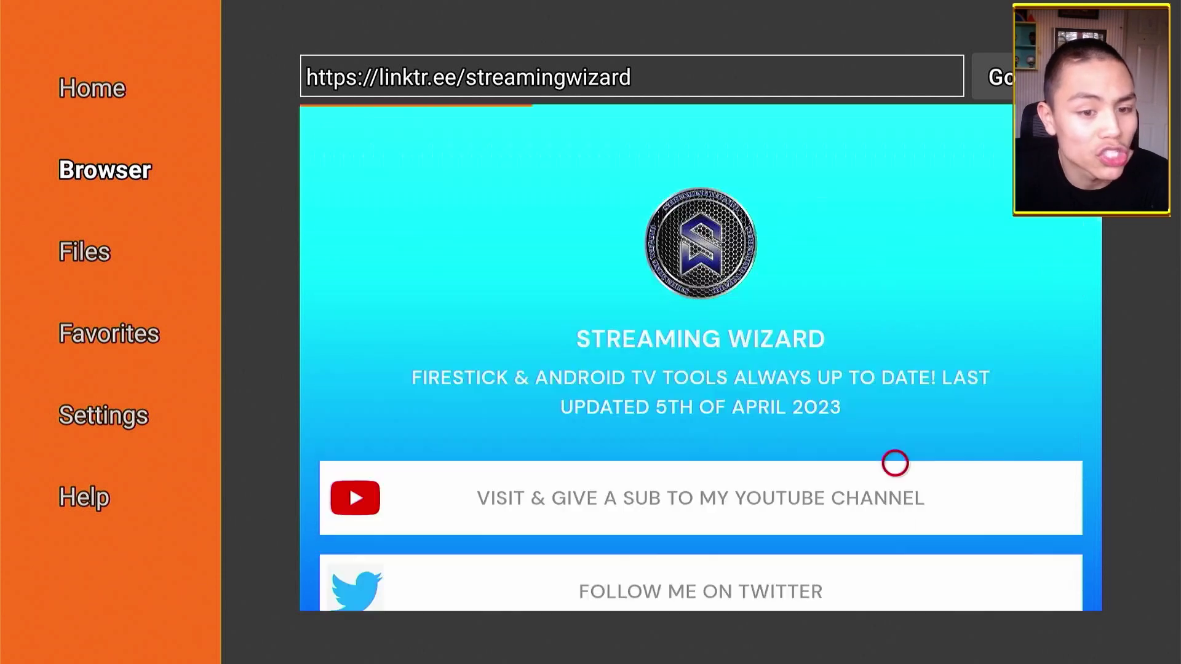
scroll(893, 461, down, 5)
scroll(894, 585, down, 10)
scroll(894, 154, up, 5)
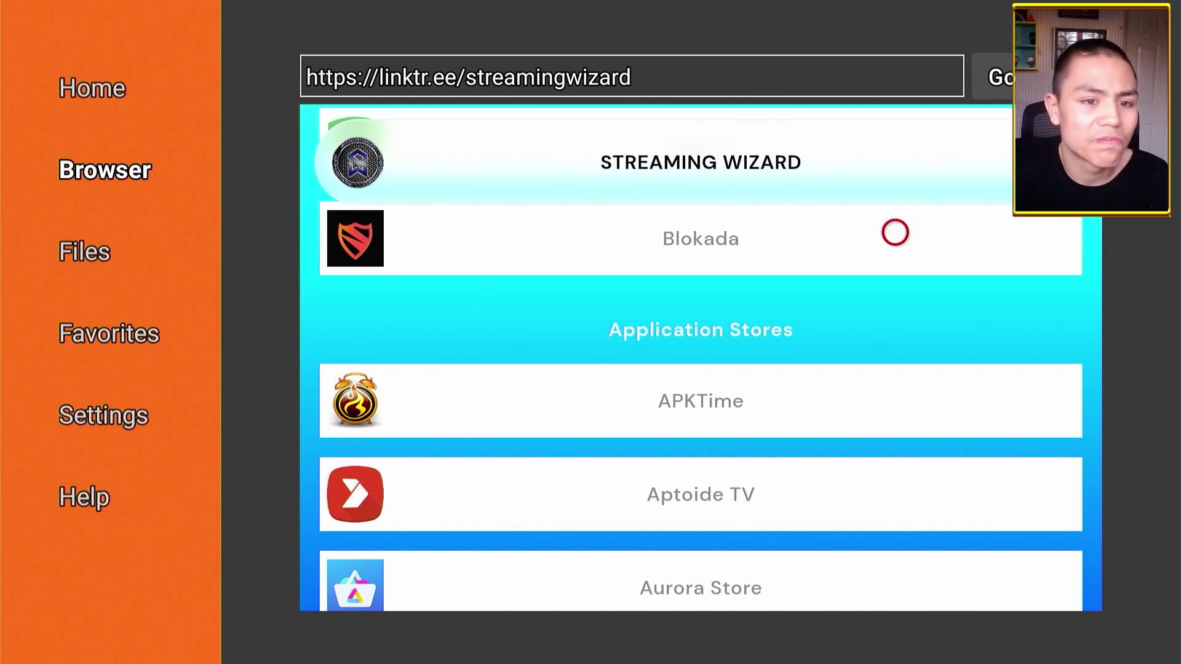
scroll(895, 212, up, 2)
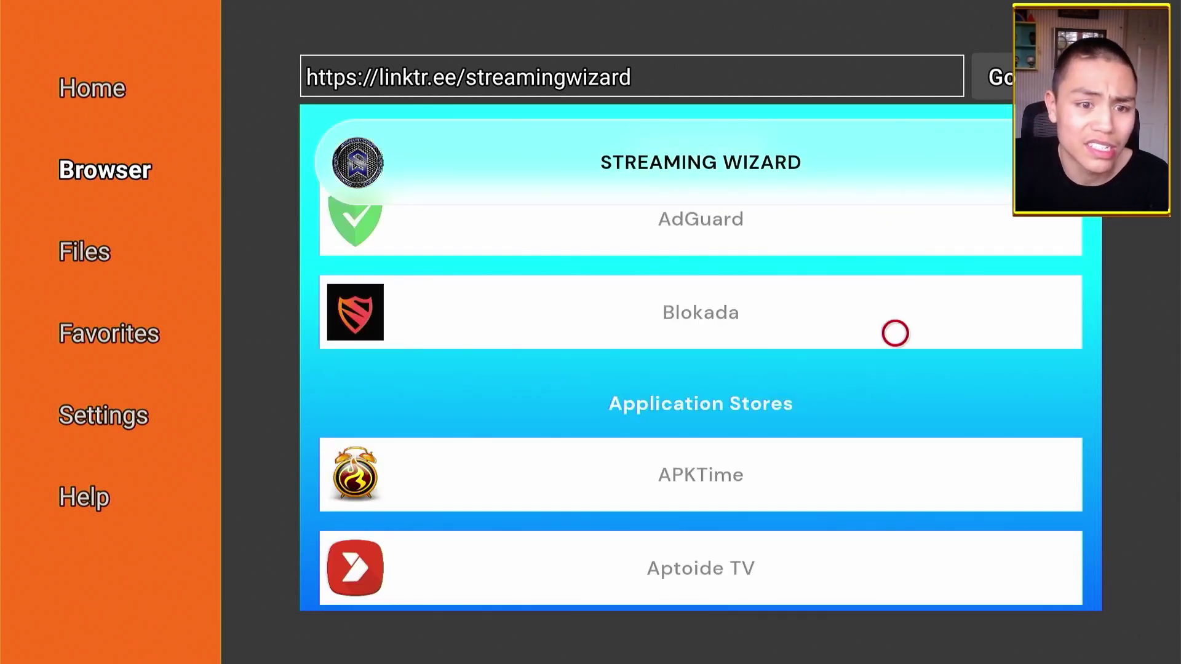
click(895, 334)
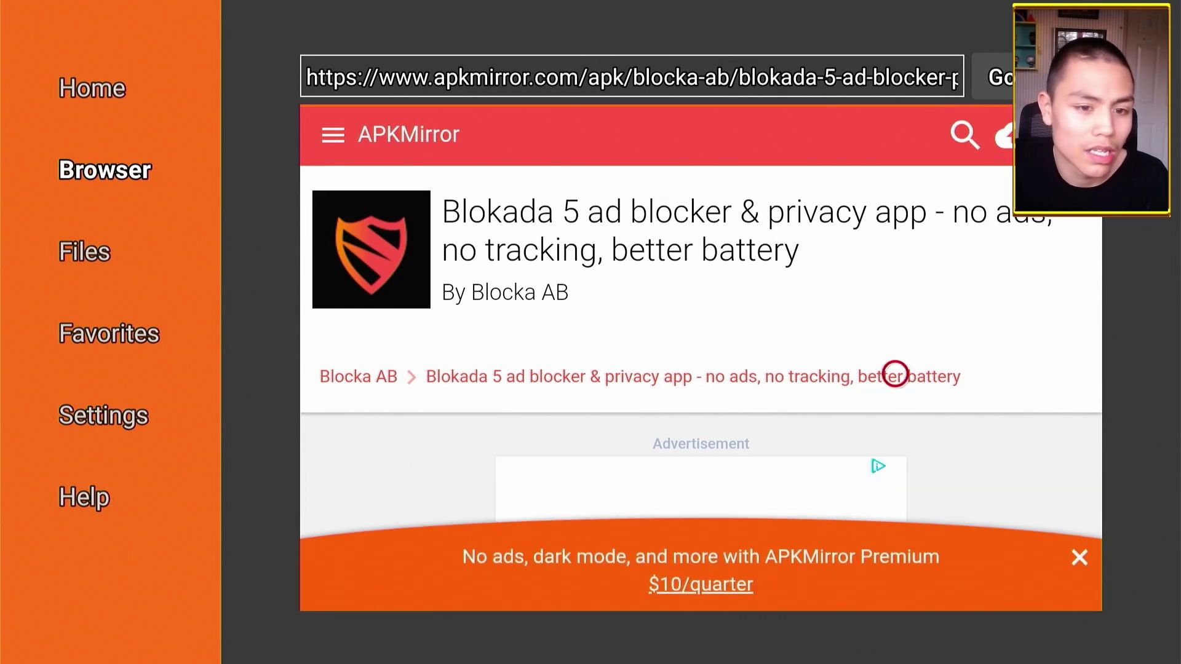
Open the release page for Blokada 5 version 23.1.10 from the All versions list
scroll(894, 582, down, 5)
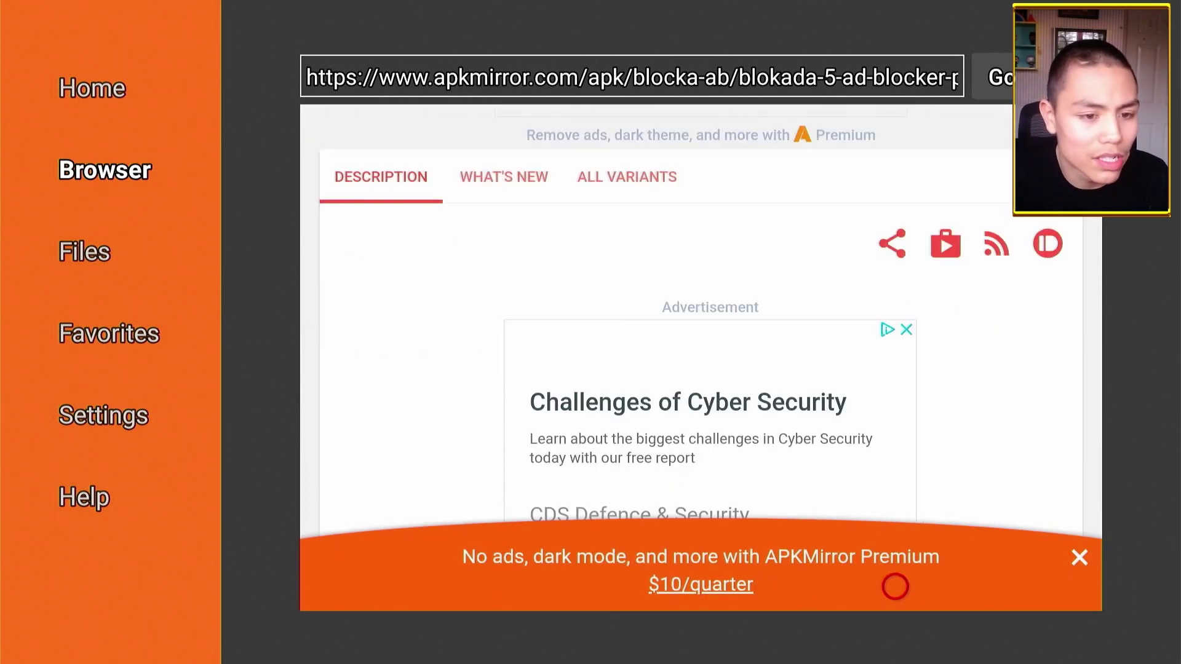
scroll(895, 586, down, 10)
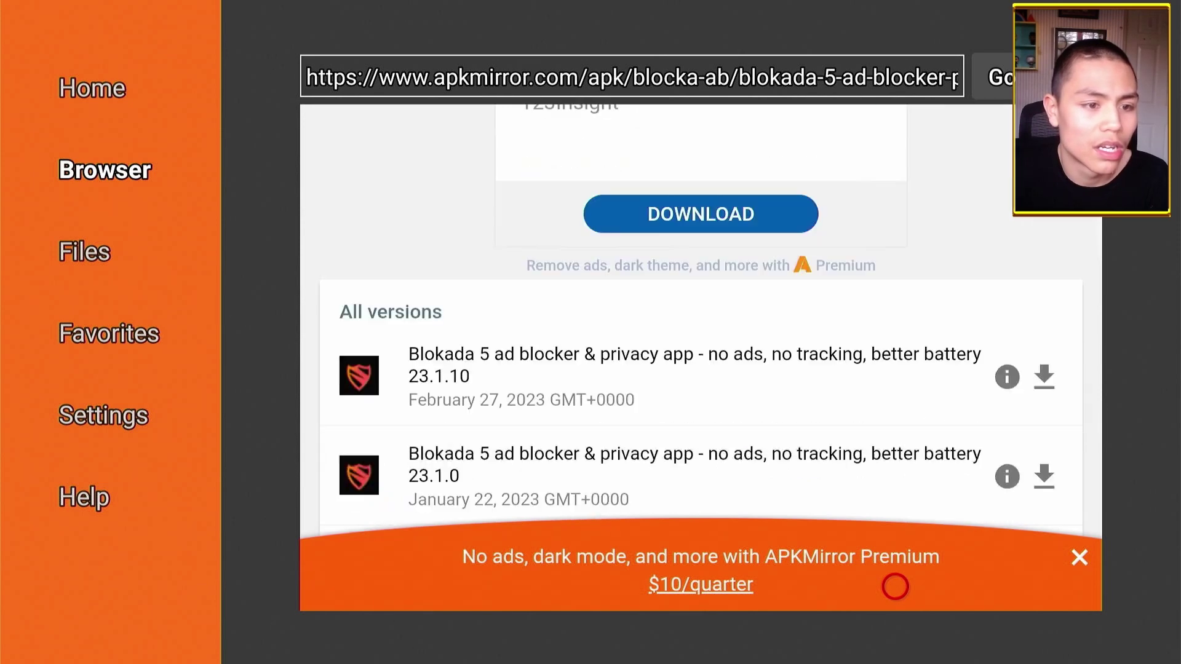
scroll(895, 586, down, 7)
scroll(895, 129, up, 4)
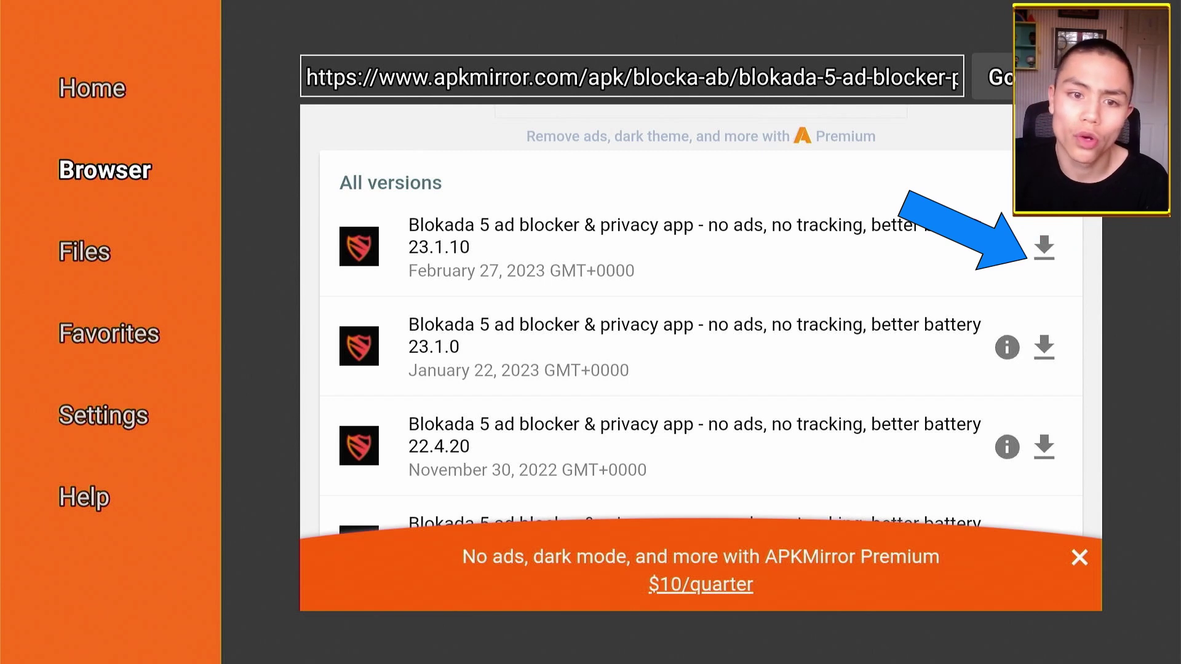
click(1053, 233)
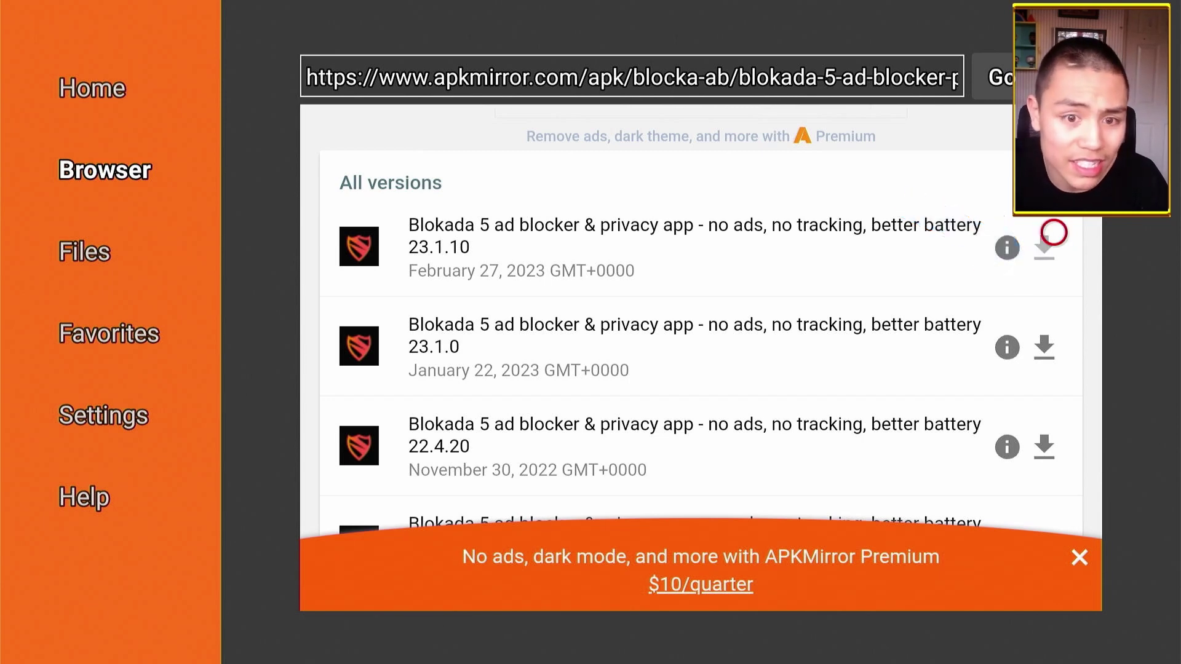
Open the download page of the 23.1.10 APK variant for arm64-v8a + armeabi-v7a
scroll(1053, 585, down, 15)
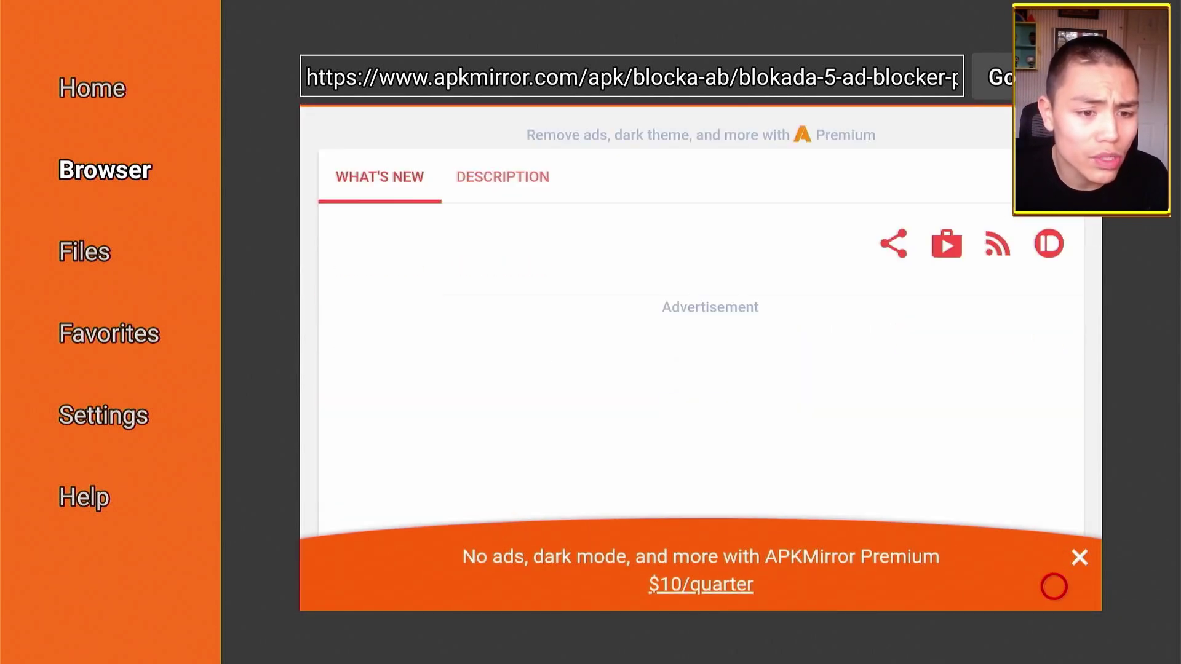
scroll(1053, 587, down, 5)
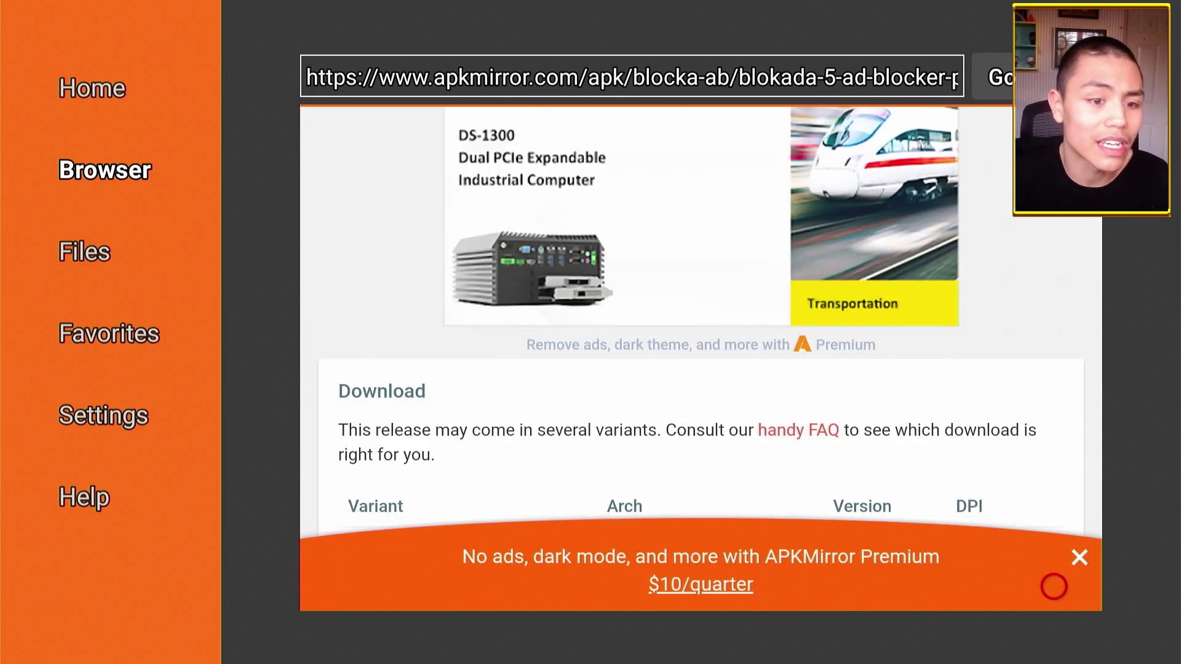
scroll(700, 345, up, 3)
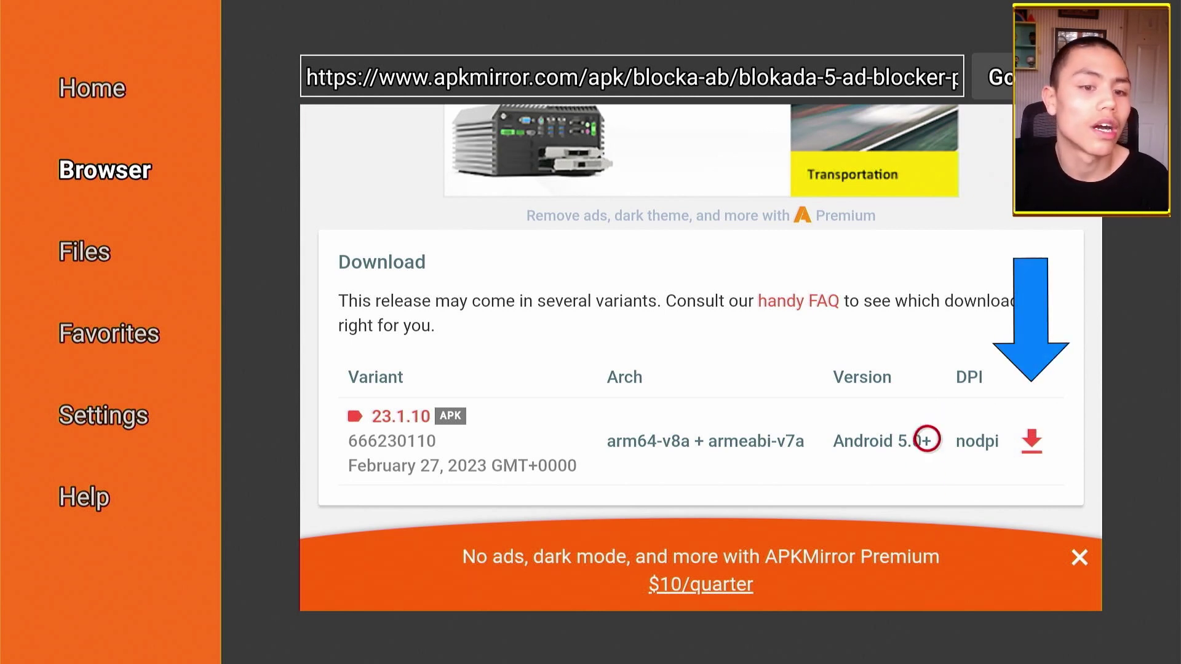
click(1050, 438)
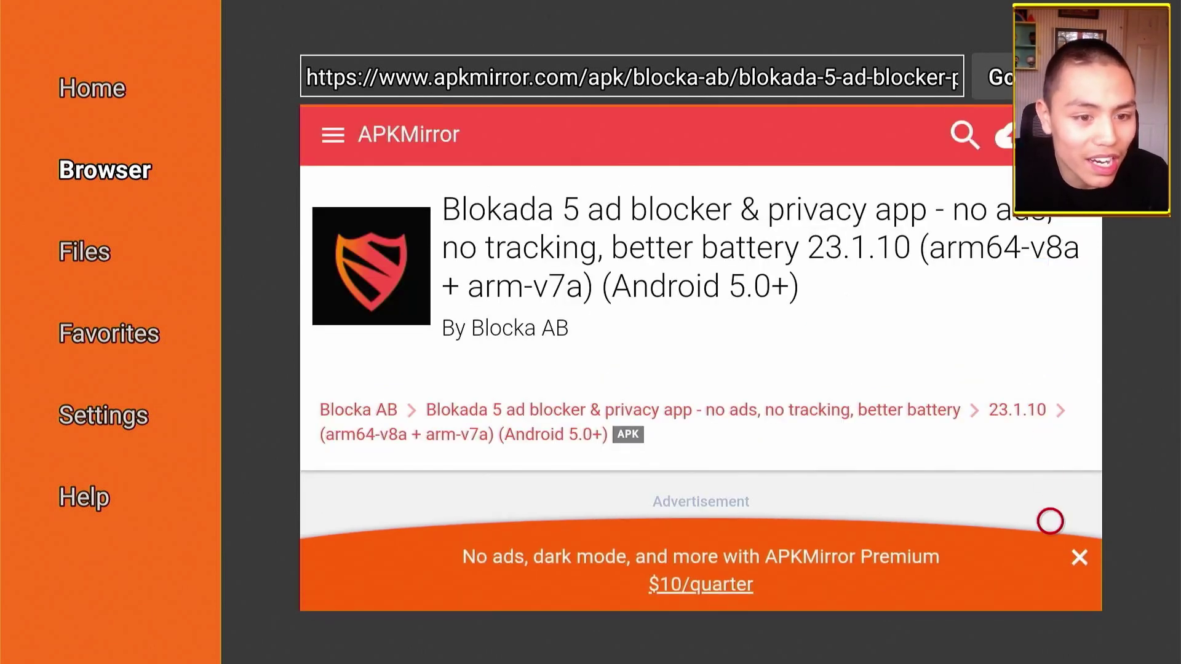
Download the Blokada 5 23.1.10 APK from its APKMirror variant page
scroll(1050, 586, down, 3)
scroll(1050, 586, down, 10)
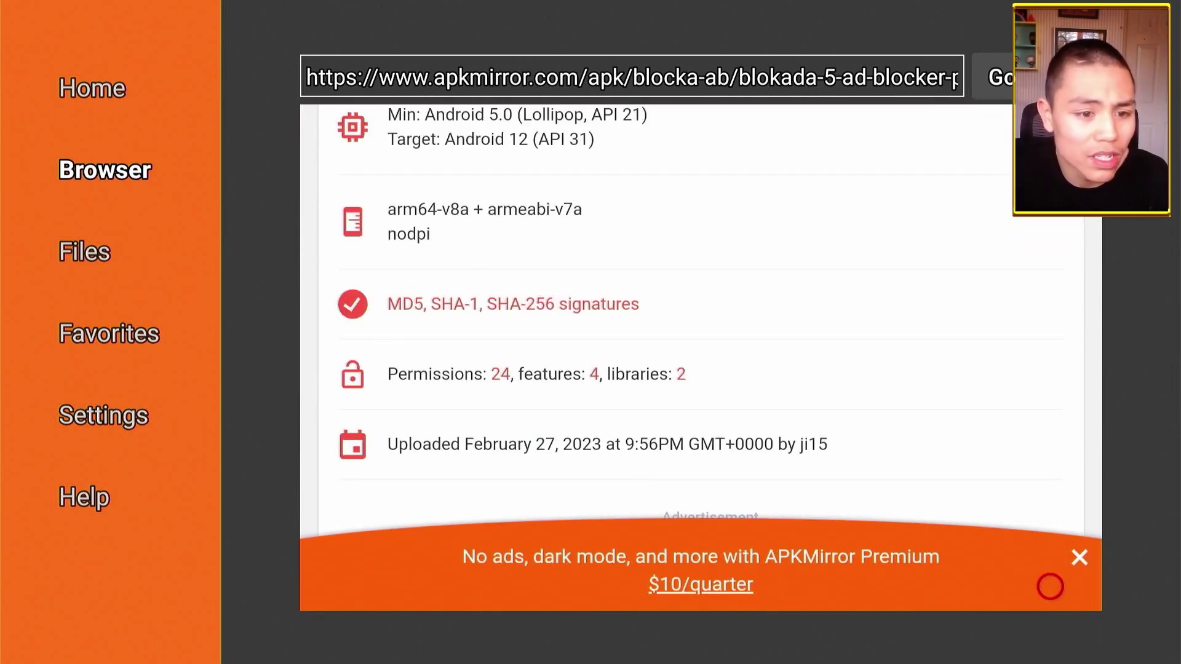
scroll(1050, 586, down, 5)
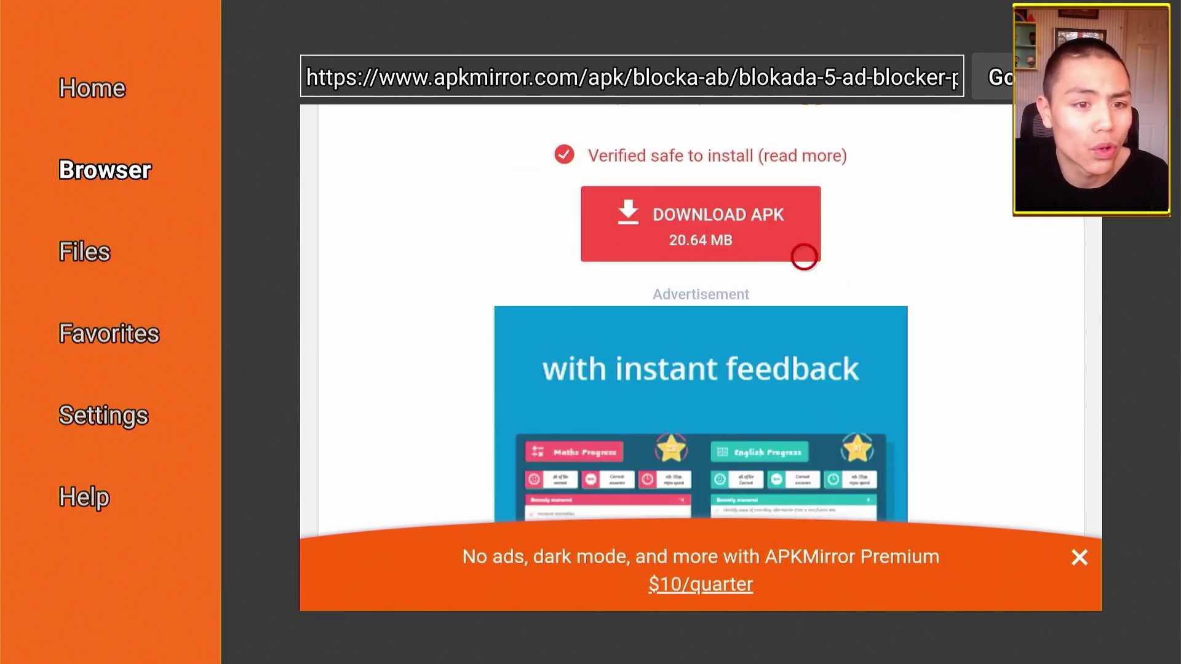
click(804, 256)
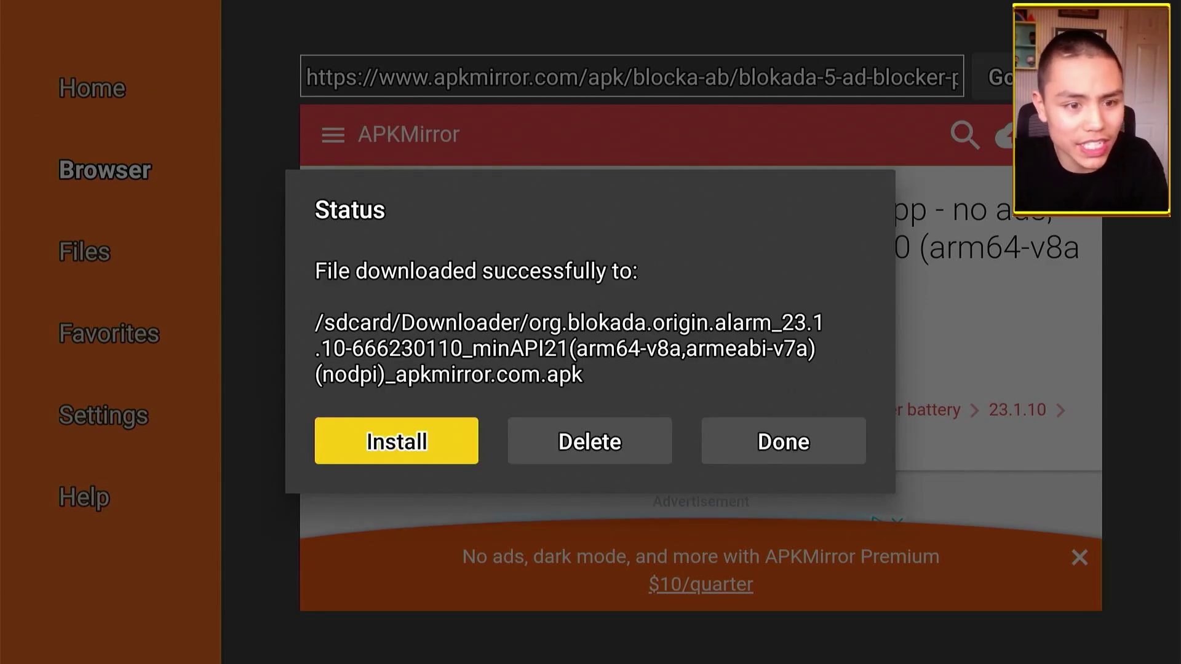
Install Blokada 5 from the downloaded APK and close the installer when it finishes
key(Return)
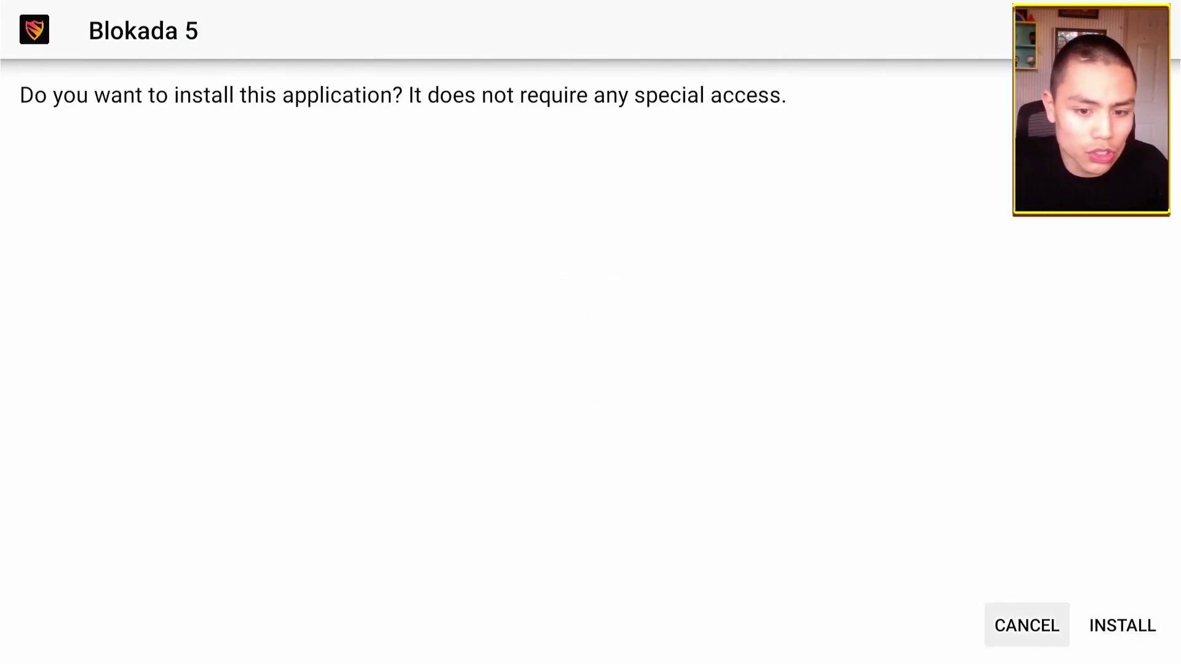
key(Right)
key(Return)
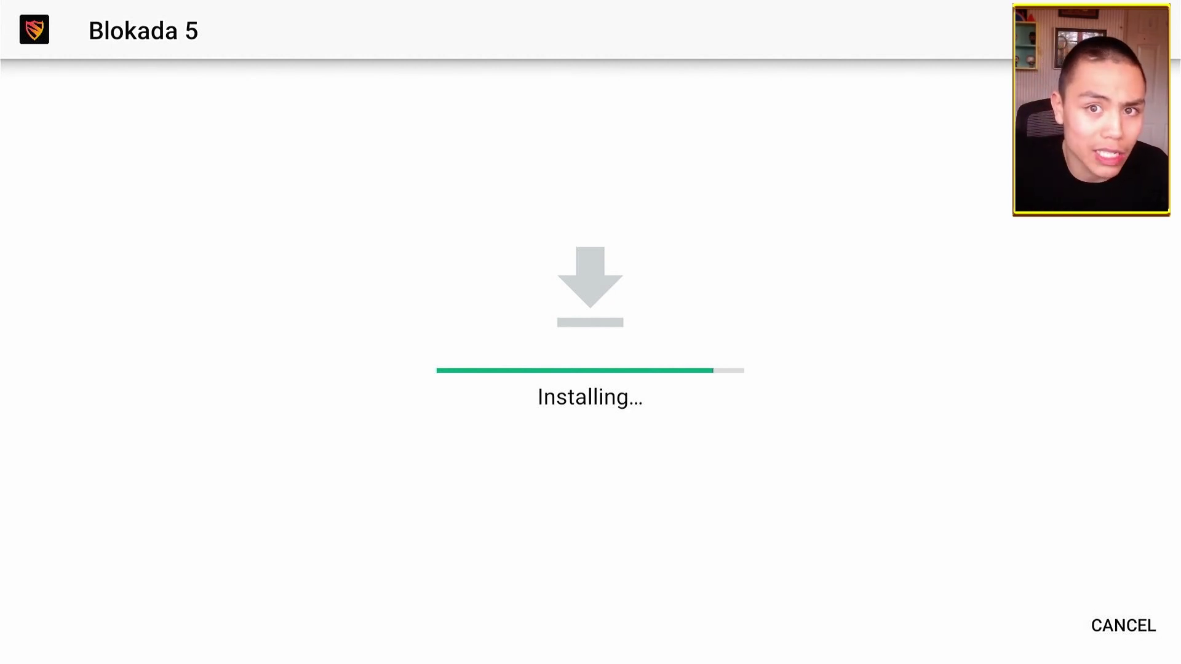
key(Return)
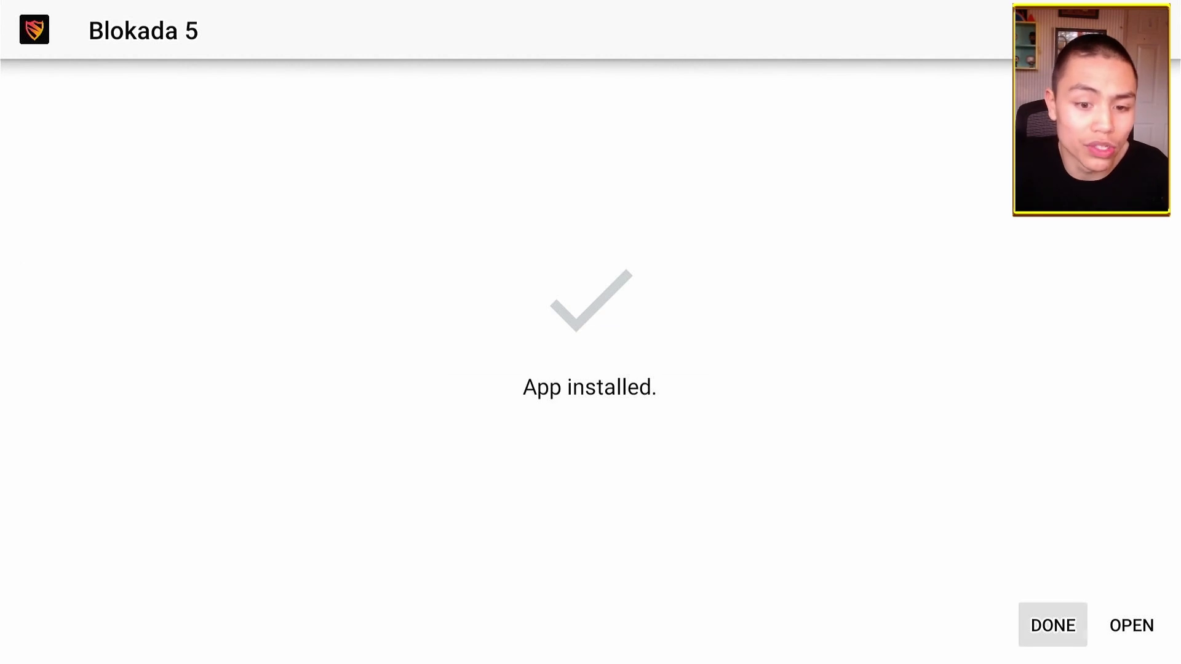
Delete the downloaded Blokada APK file and confirm the deletion
key(Right)
key(Return)
key(Left)
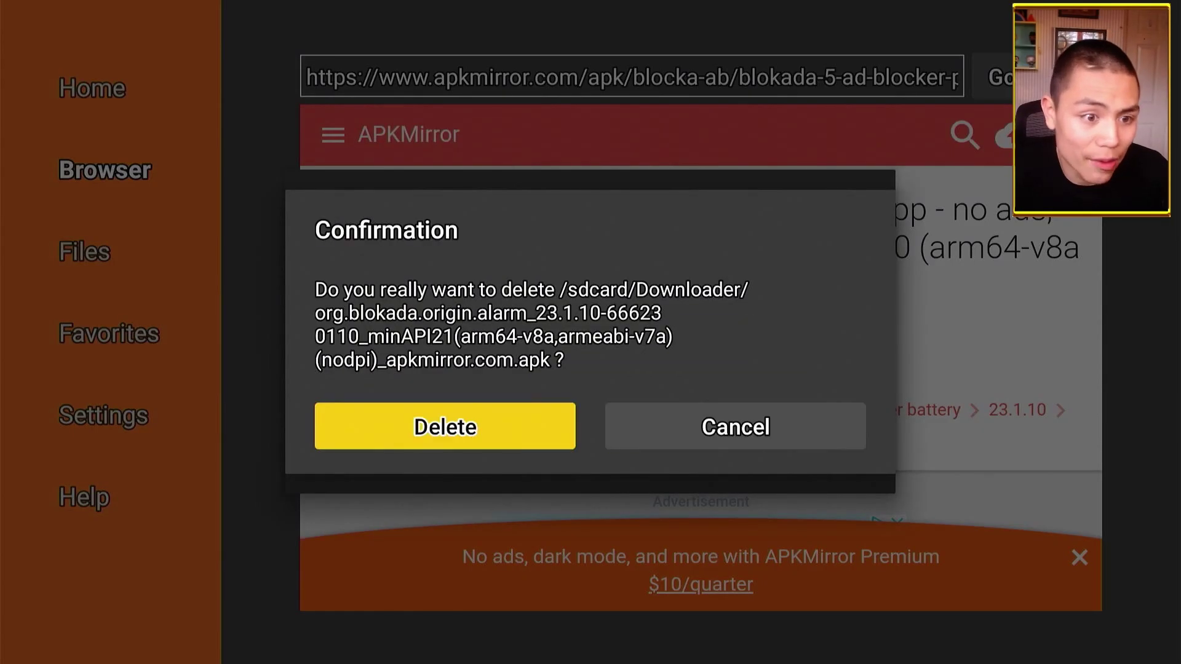
key(Return)
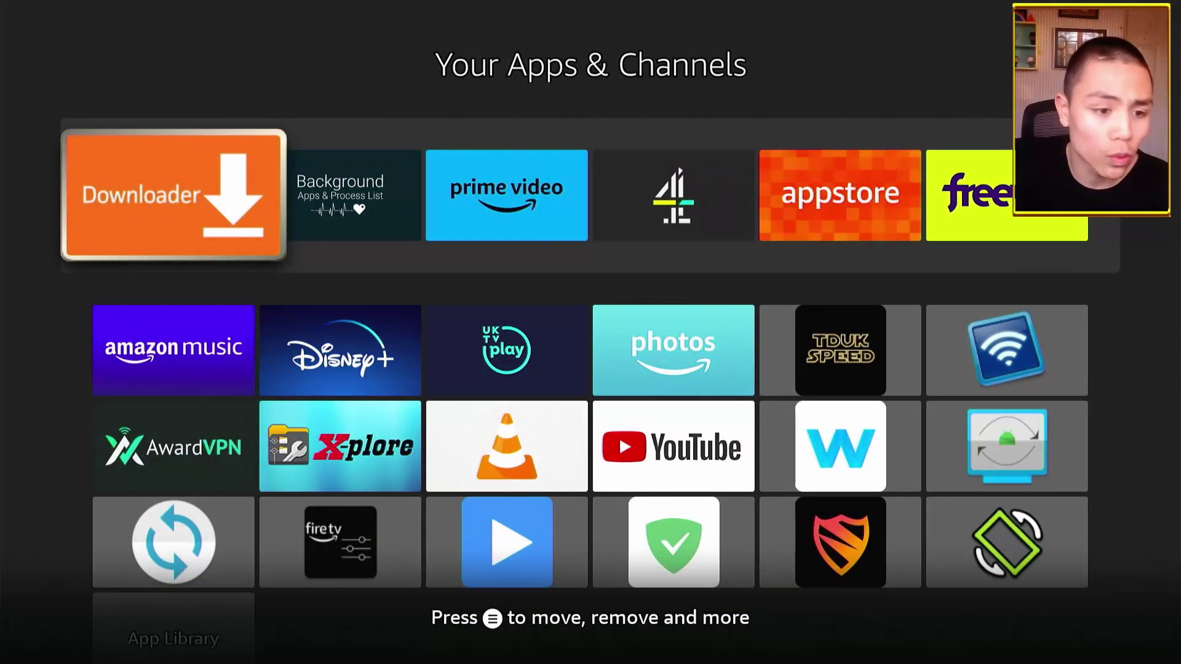
Look through the bottom app row of Your Apps & Channels for the AdGuard, Blokada and Set Orientation apps
key(Down)
key(Down)
key(Down)
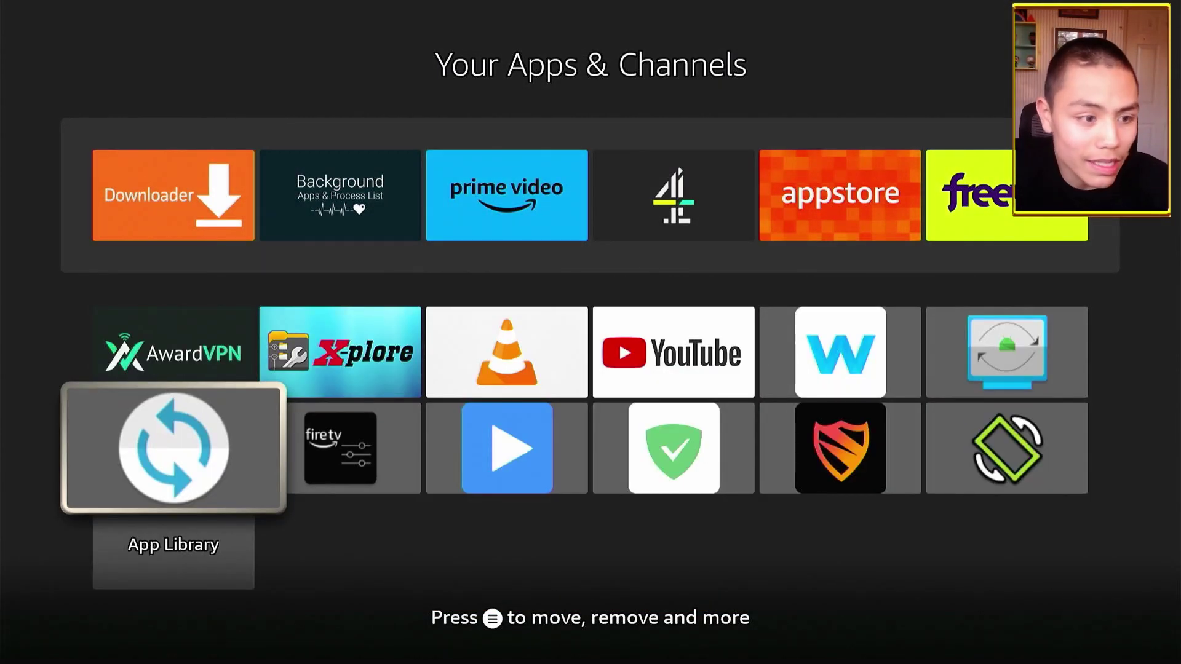
key(Right)
key(Right)
key(Right)
key(Right)
key(Right)
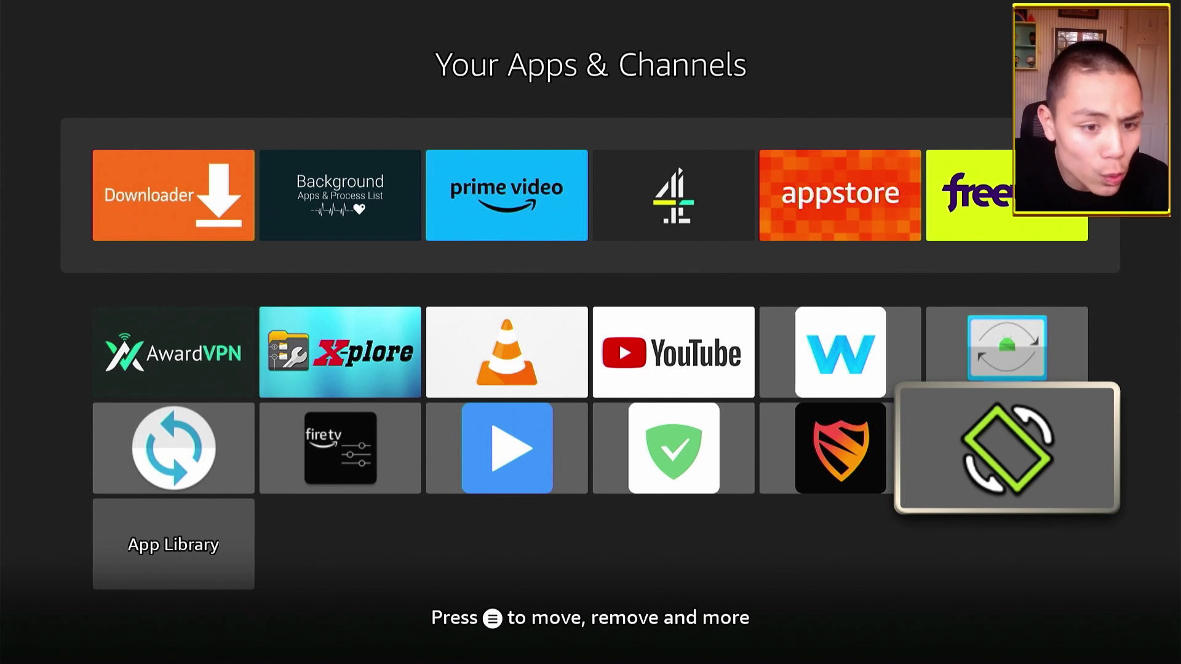
key(Left)
key(Left)
key(Left)
key(Left)
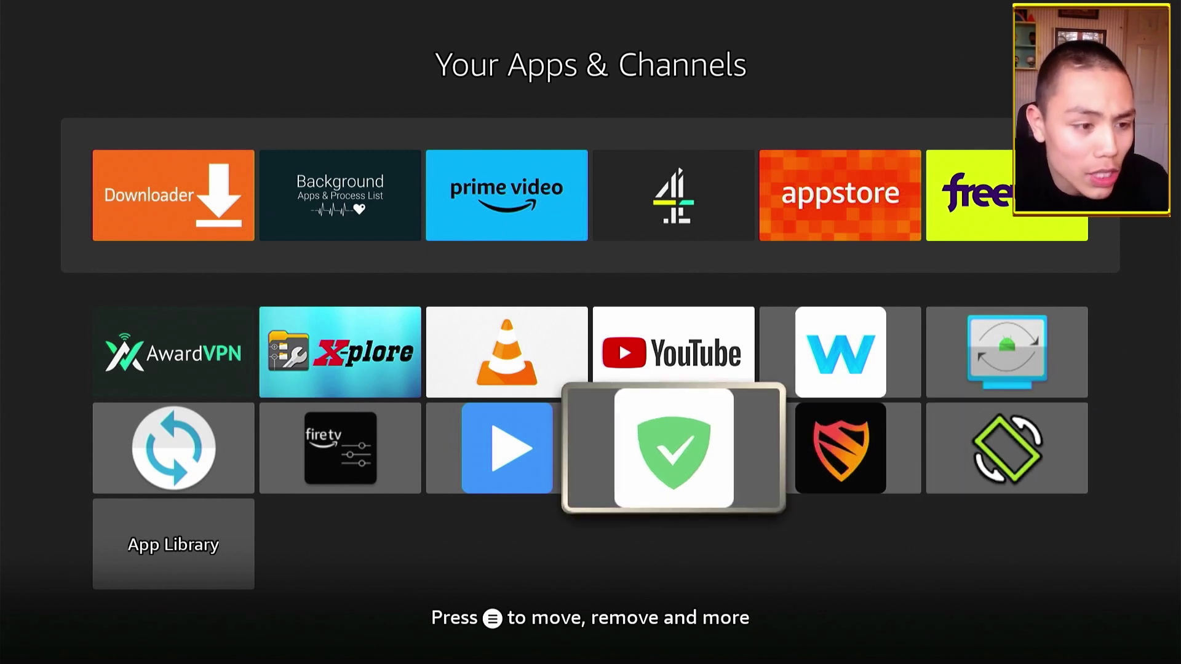
key(Left)
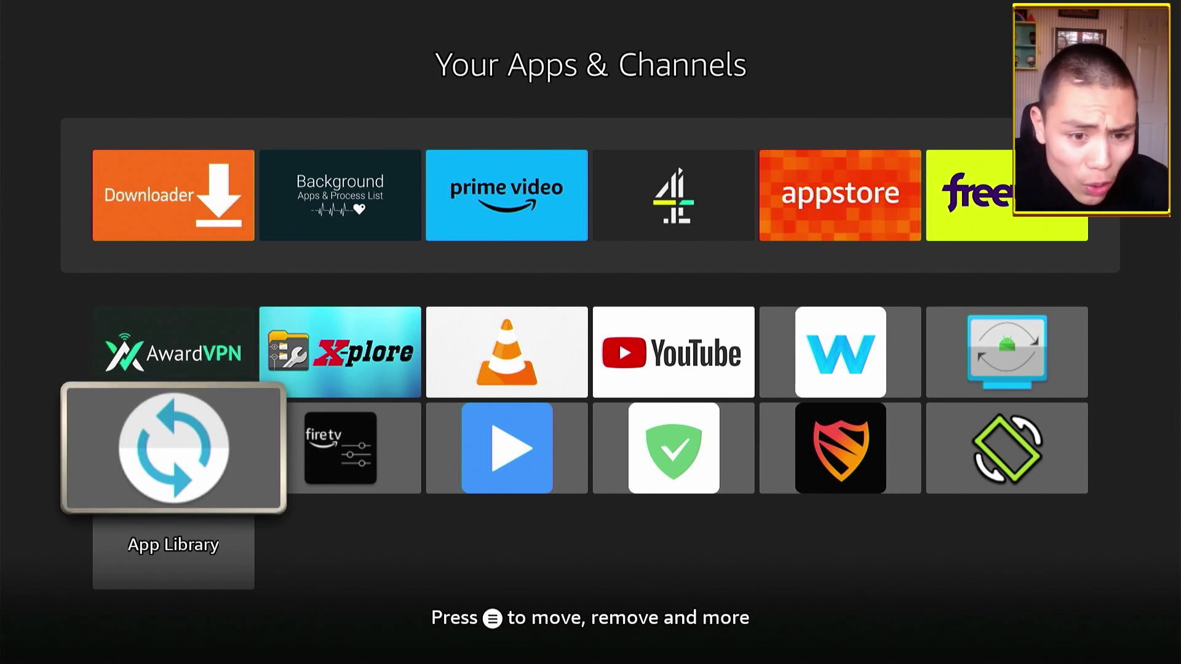
Open the Set Orientation app from Your Apps & Channels and dismiss its older-Android notice
key(Right)
key(Right)
key(Right)
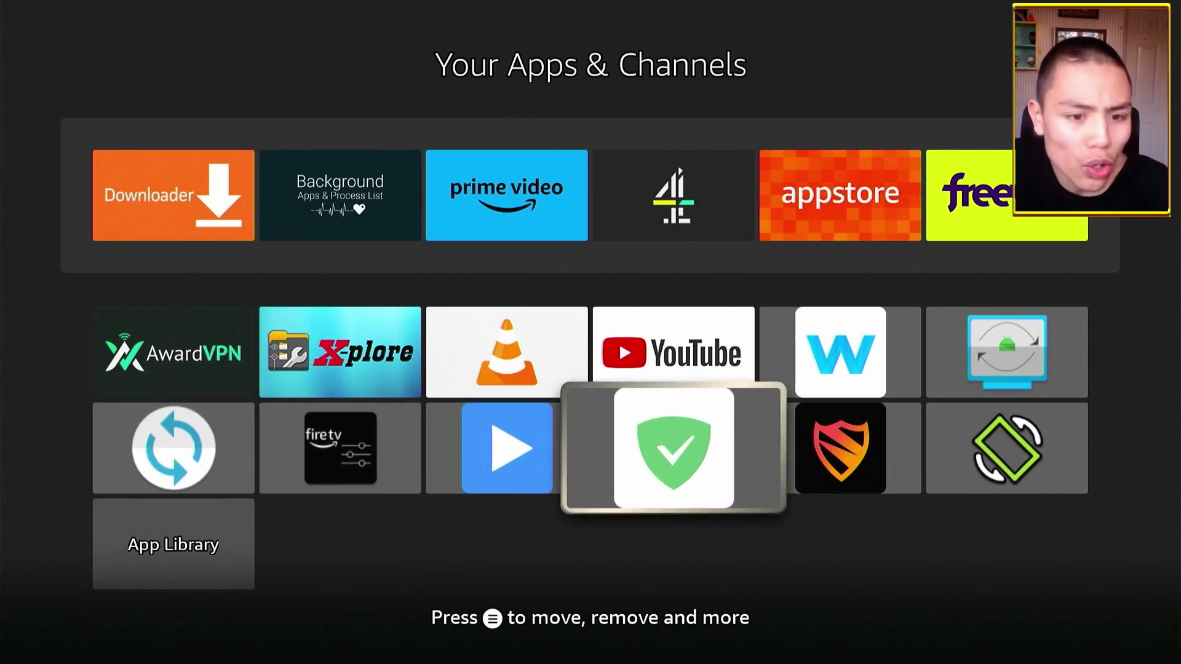
key(Right)
key(Right)
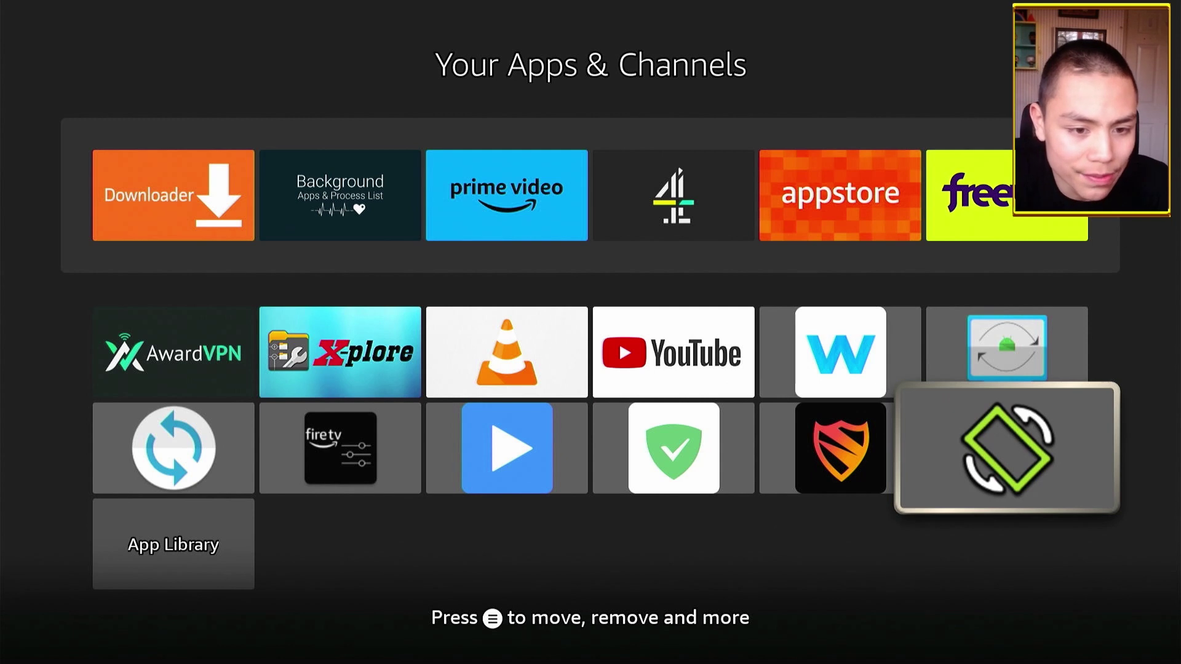
key(Return)
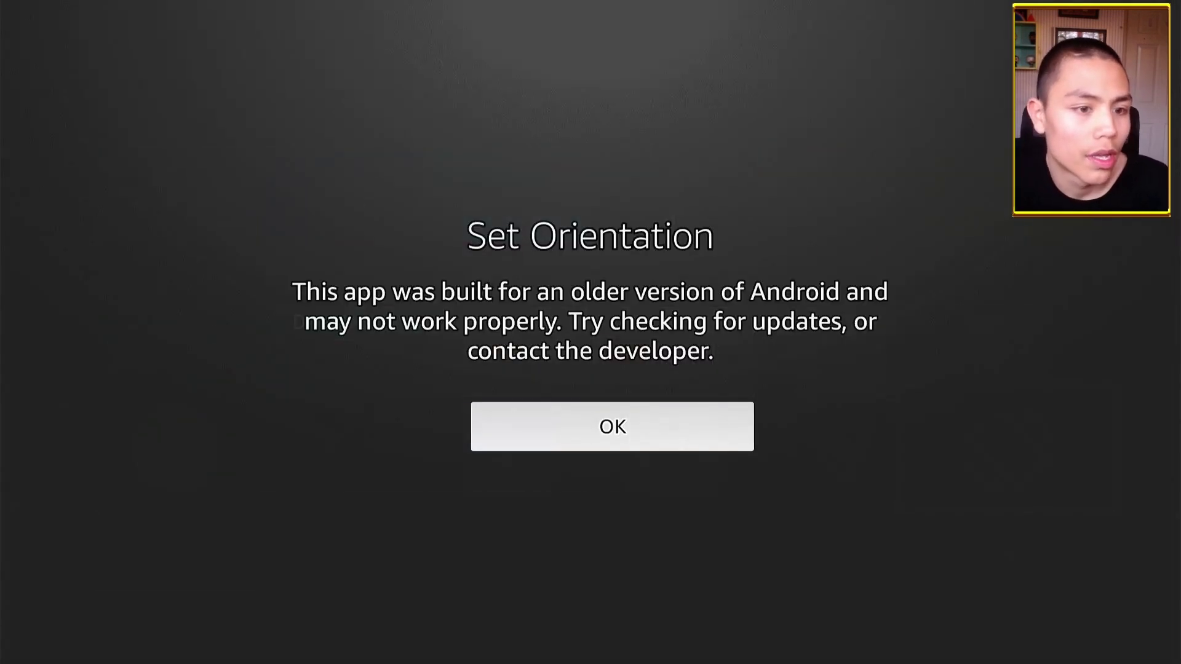
key(Return)
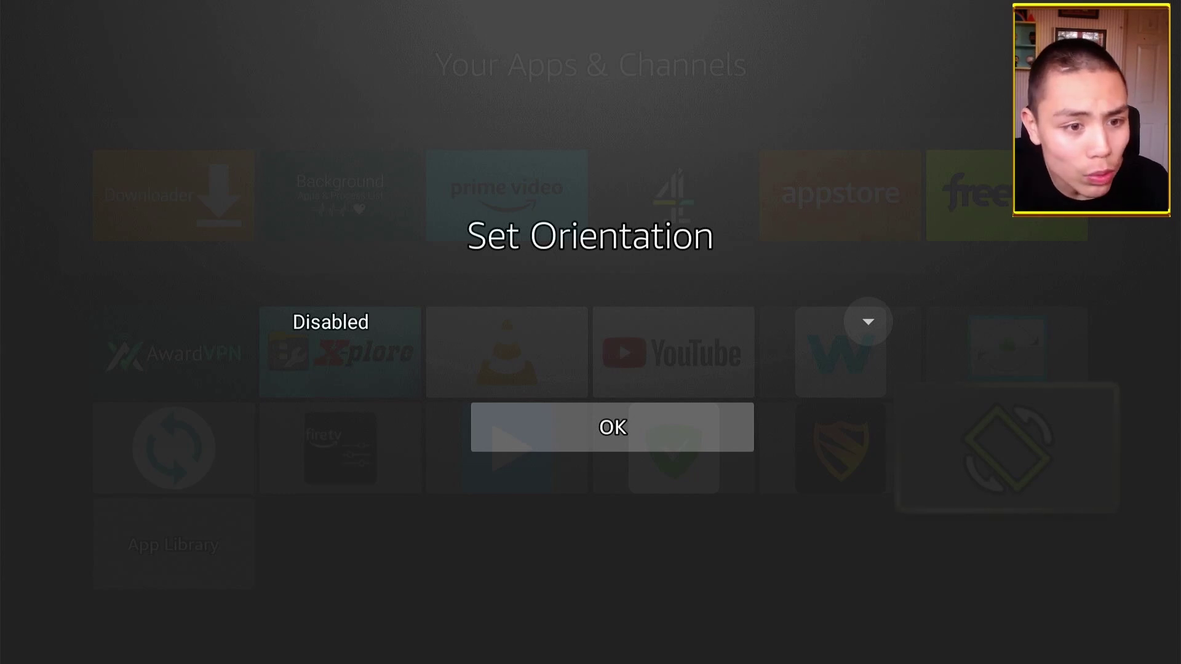
Set the screen orientation to Landscape and confirm it
key(Return)
key(Down)
key(Down)
key(Down)
key(Down)
key(Down)
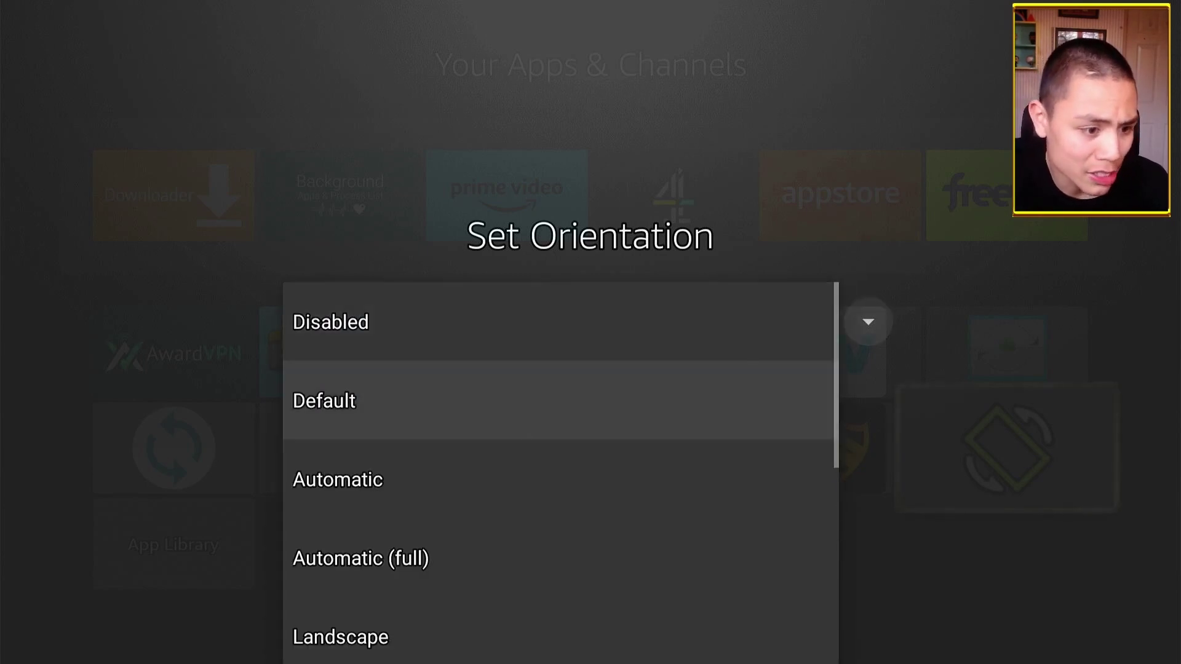
key(Up)
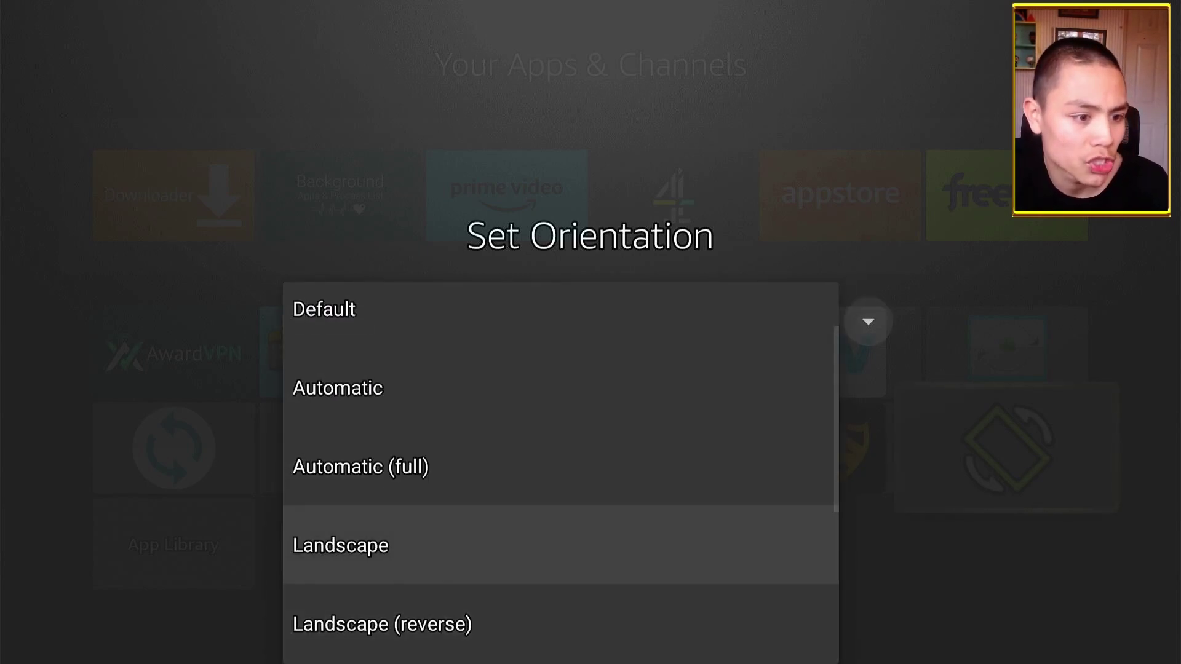
key(Return)
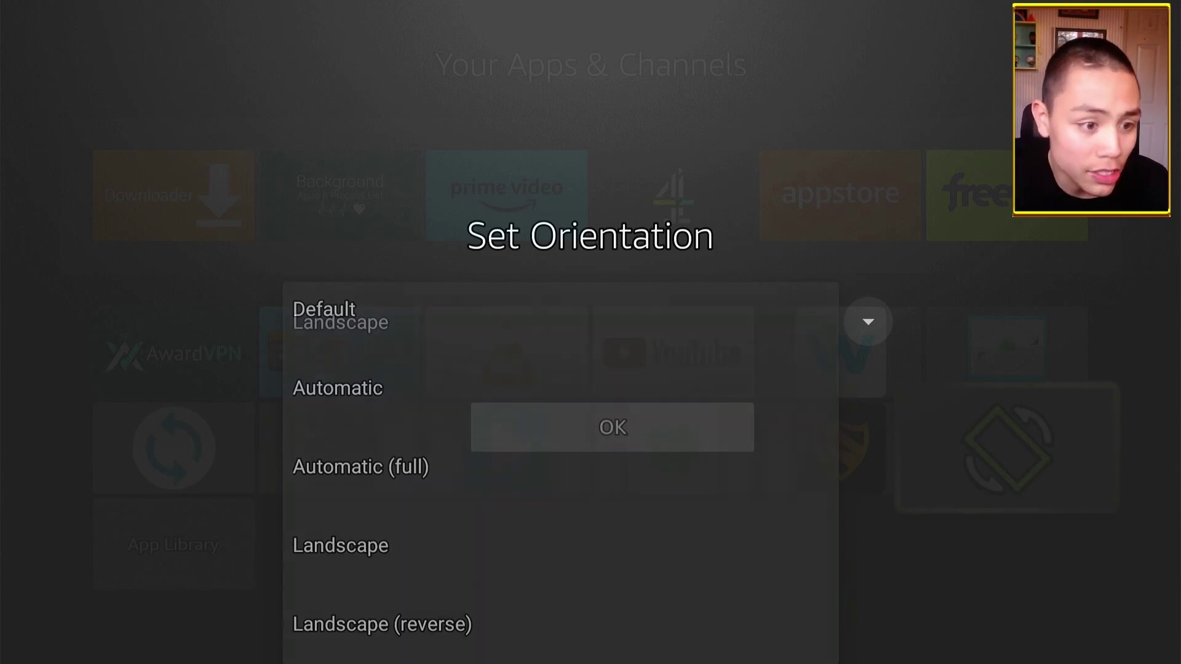
key(Down)
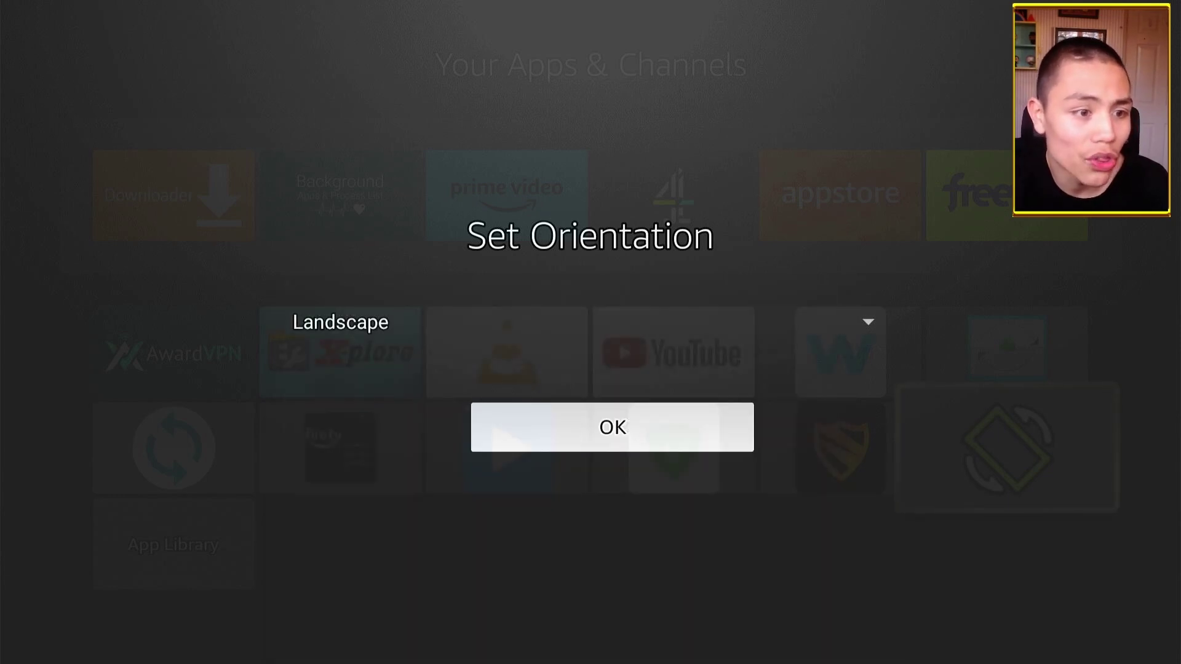
key(Return)
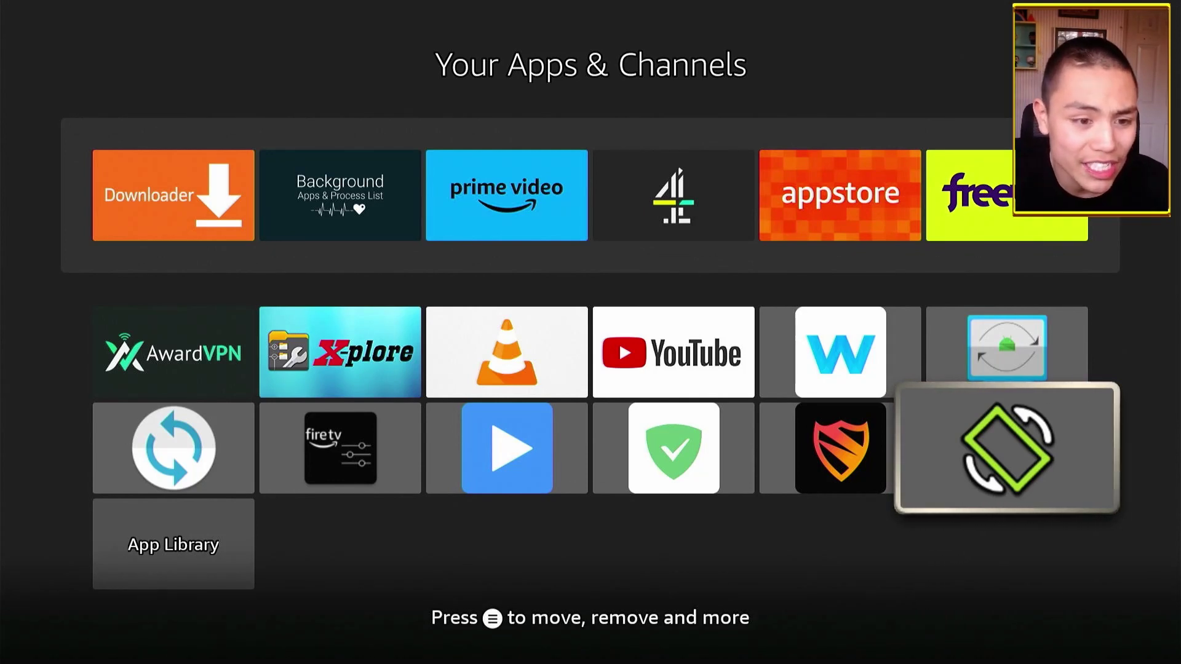
Launch AdGuard from Your Apps & Channels
key(Left)
key(Left)
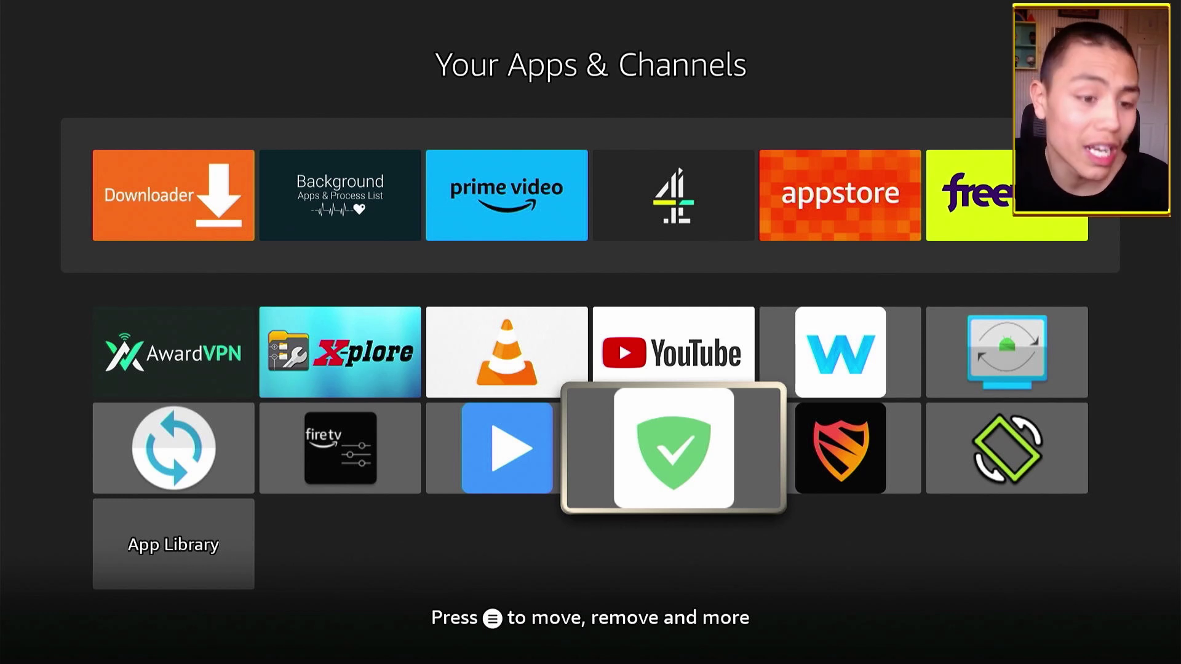
key(Return)
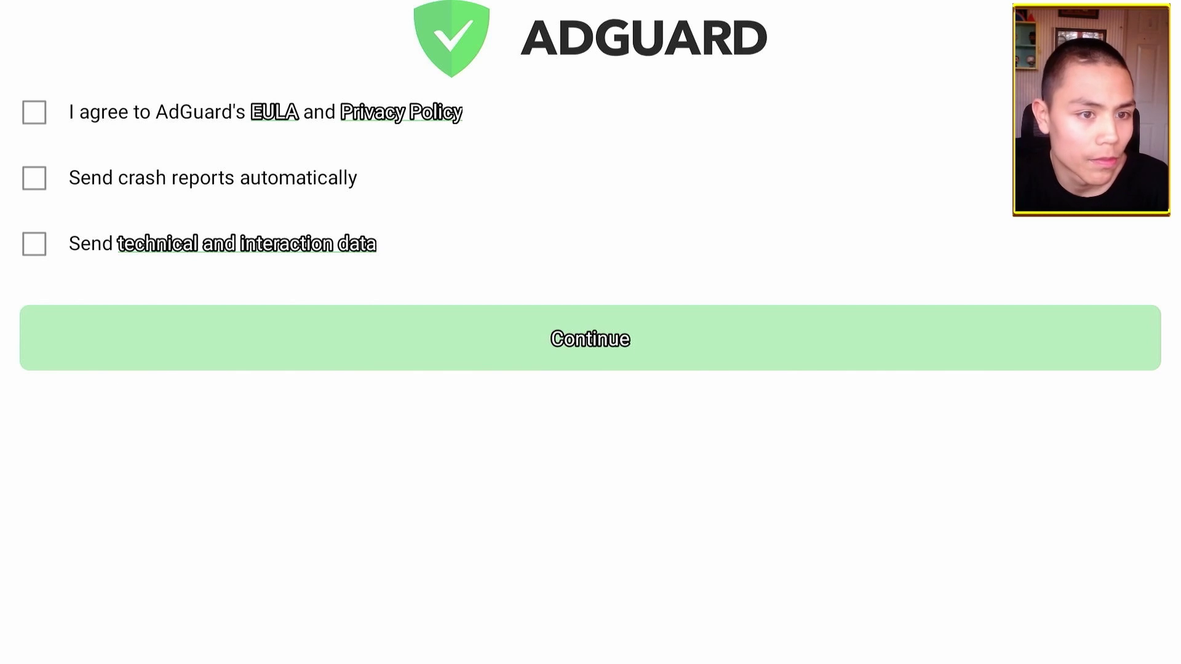
Agree to AdGuard's EULA and Privacy Policy and continue the setup to the local VPN page
click(595, 340)
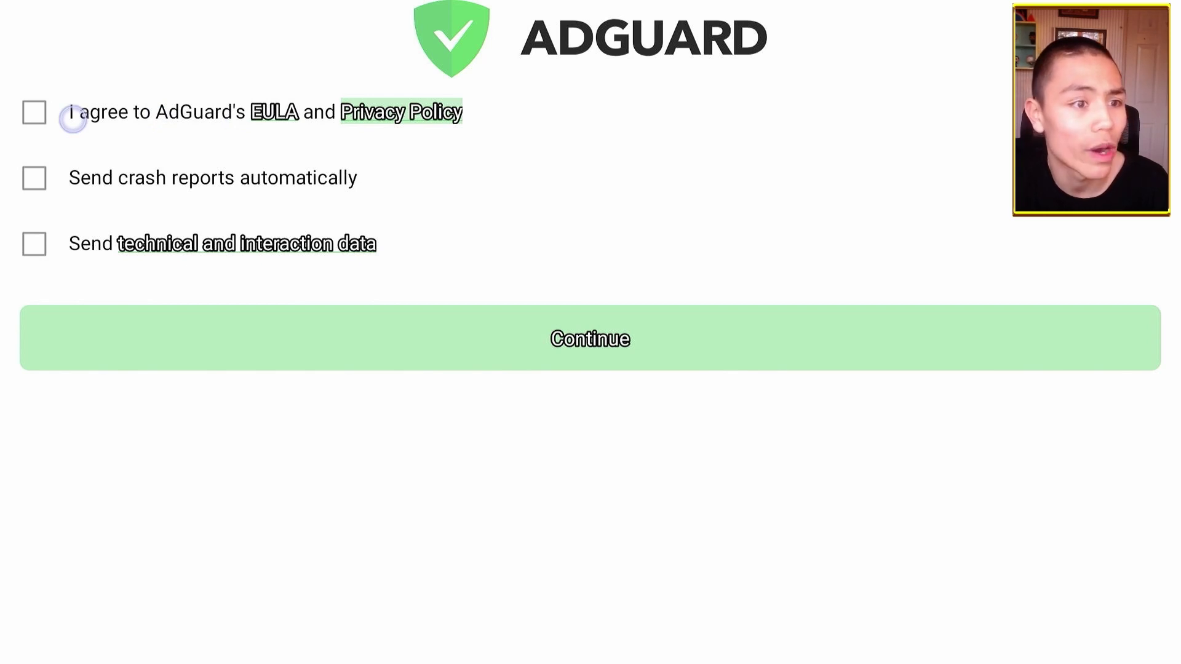
click(39, 117)
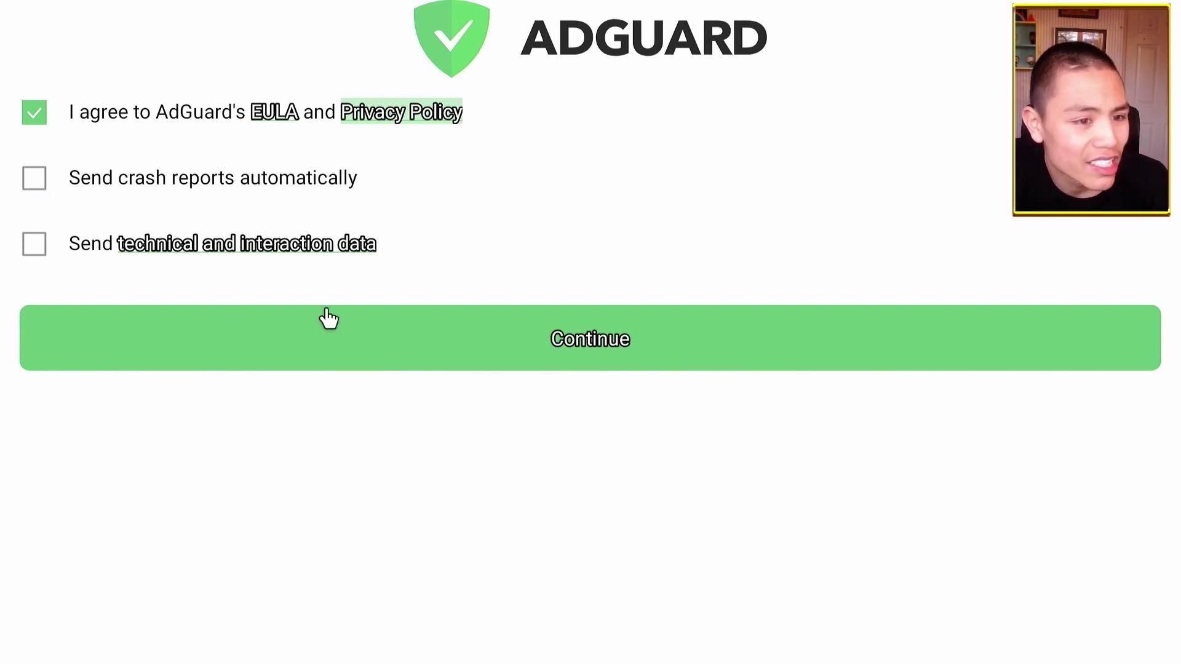
click(878, 312)
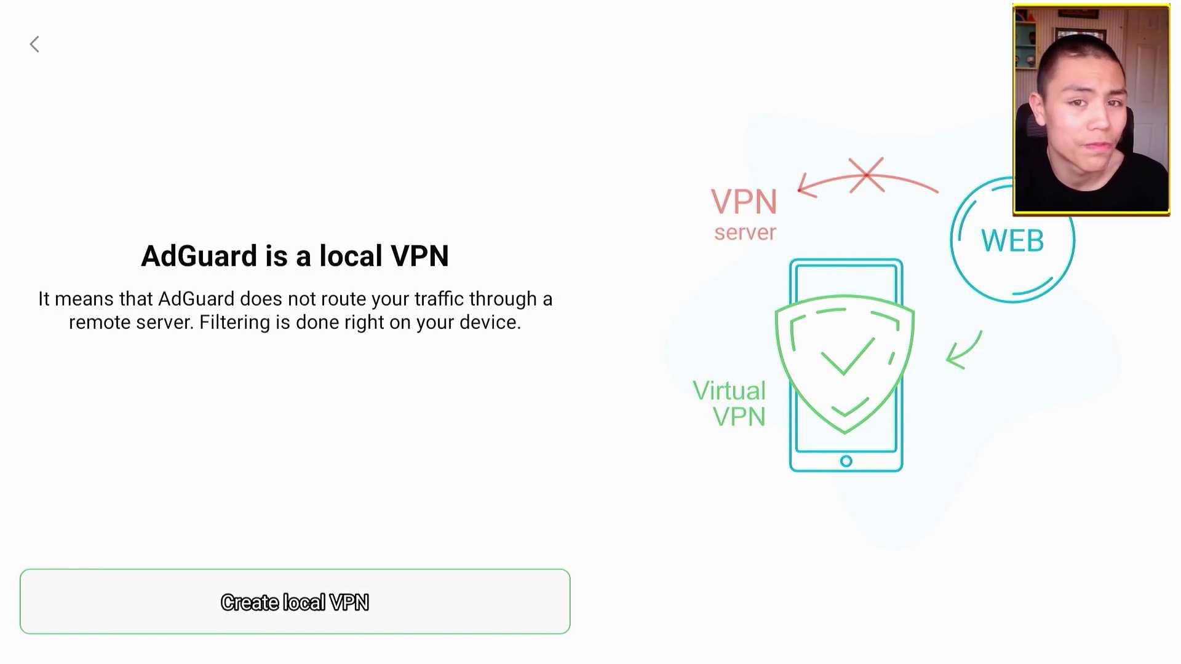
click(526, 302)
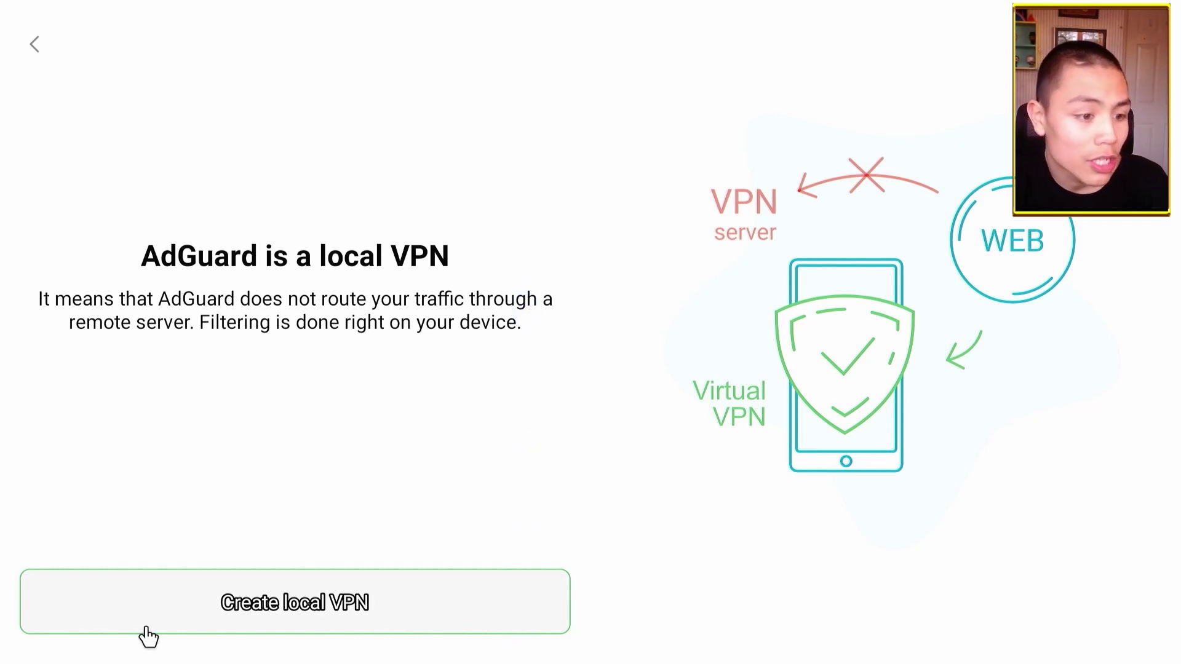
Create AdGuard's local VPN by accepting its connection request, and turn AdGuard's protection on
click(540, 626)
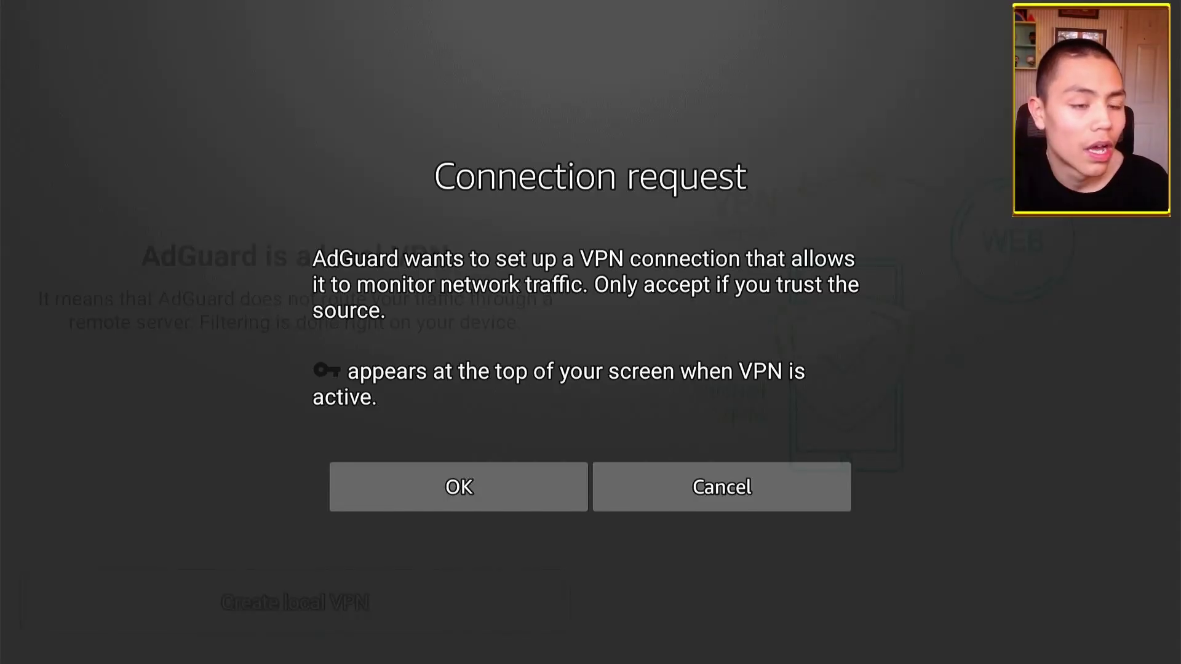
key(Down)
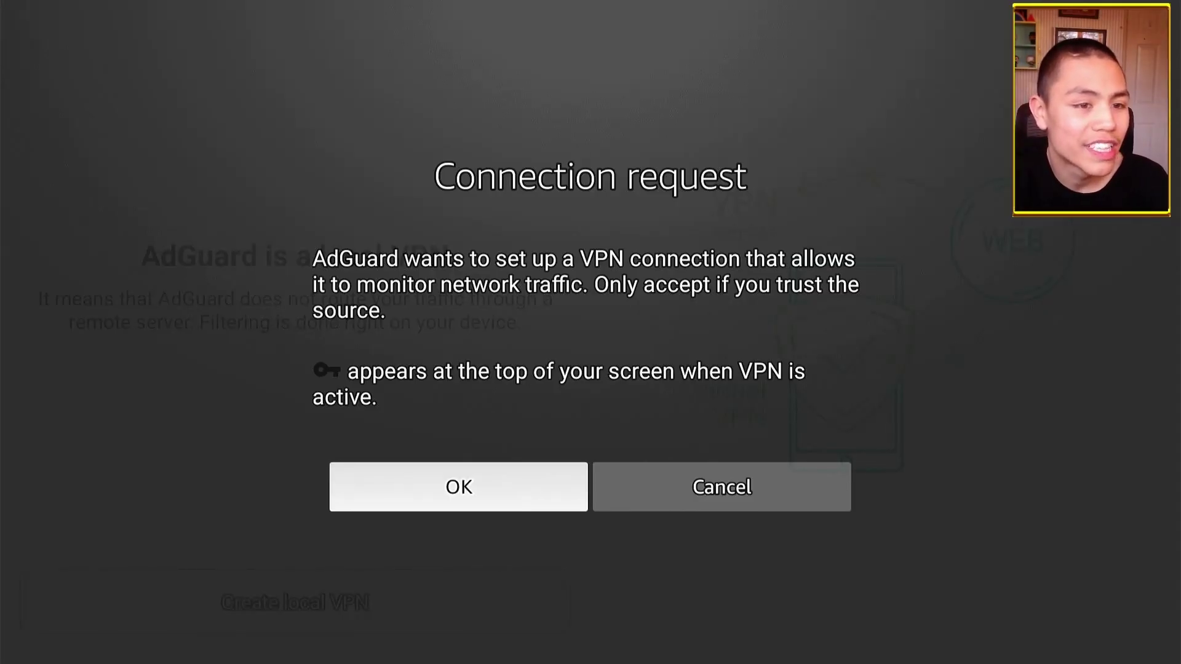
key(Return)
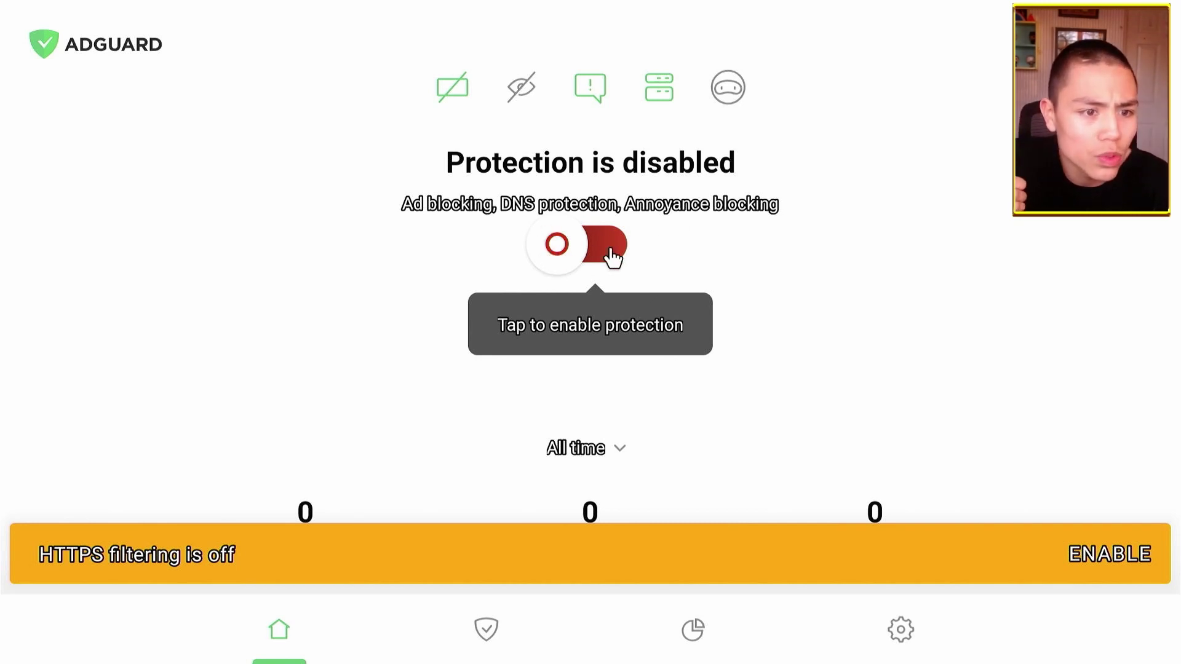
click(547, 250)
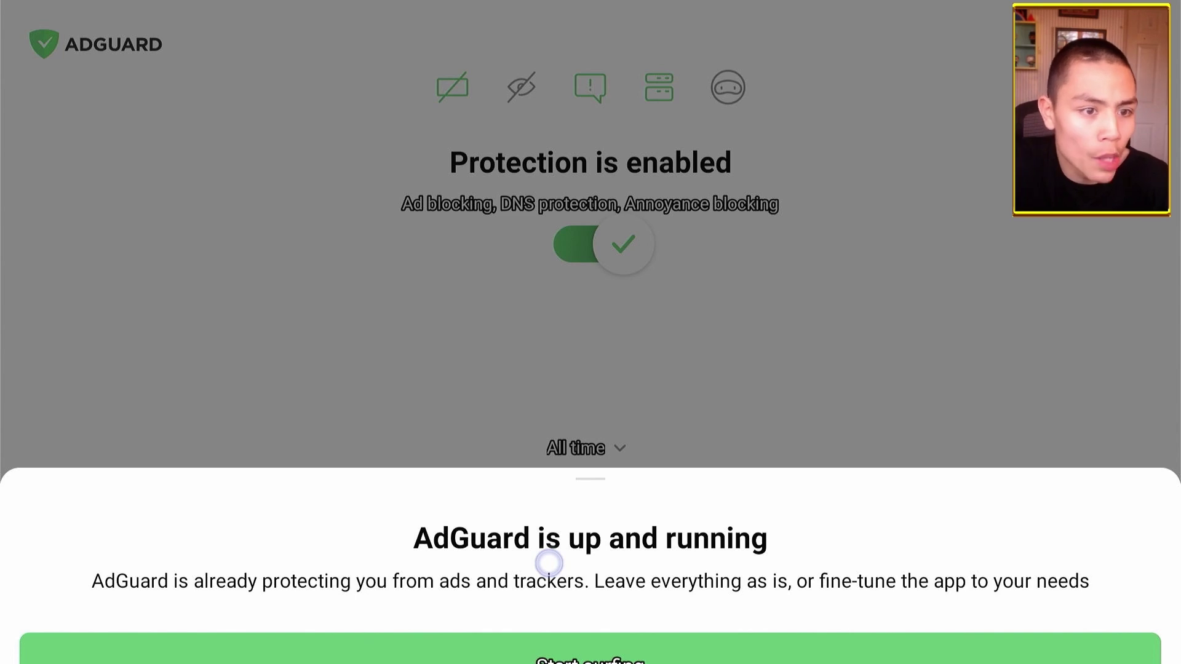
Return to the home screen, reopen AdGuard from the recently used apps, and turn its protection off
key(Home)
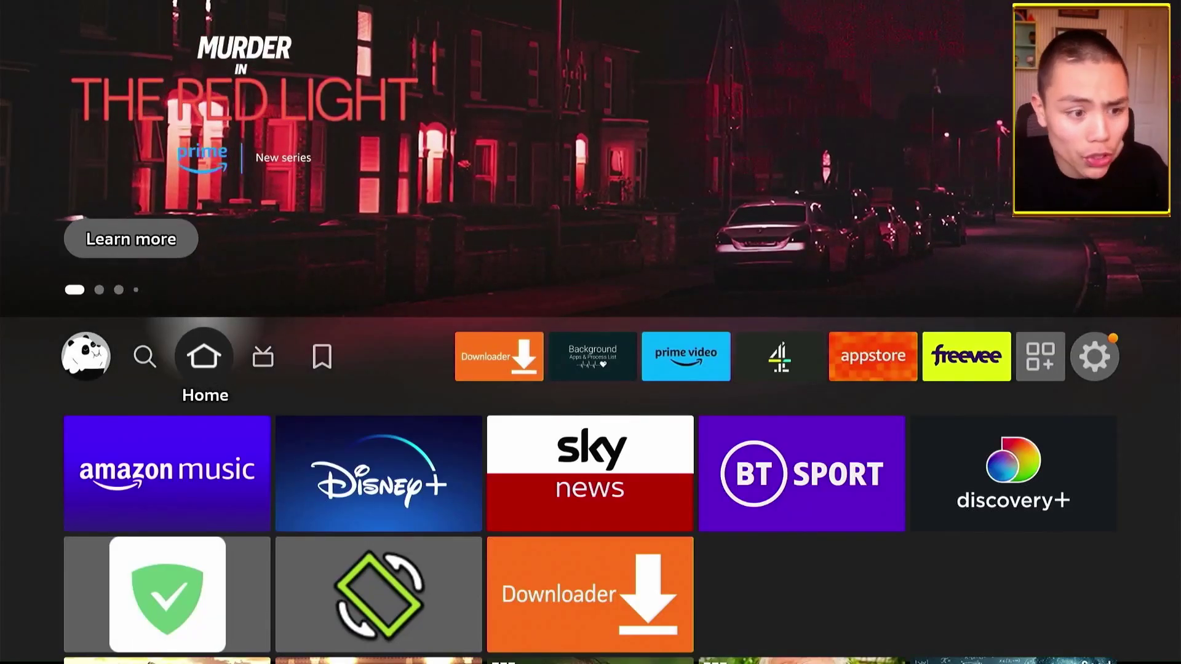
key(Down)
key(Down)
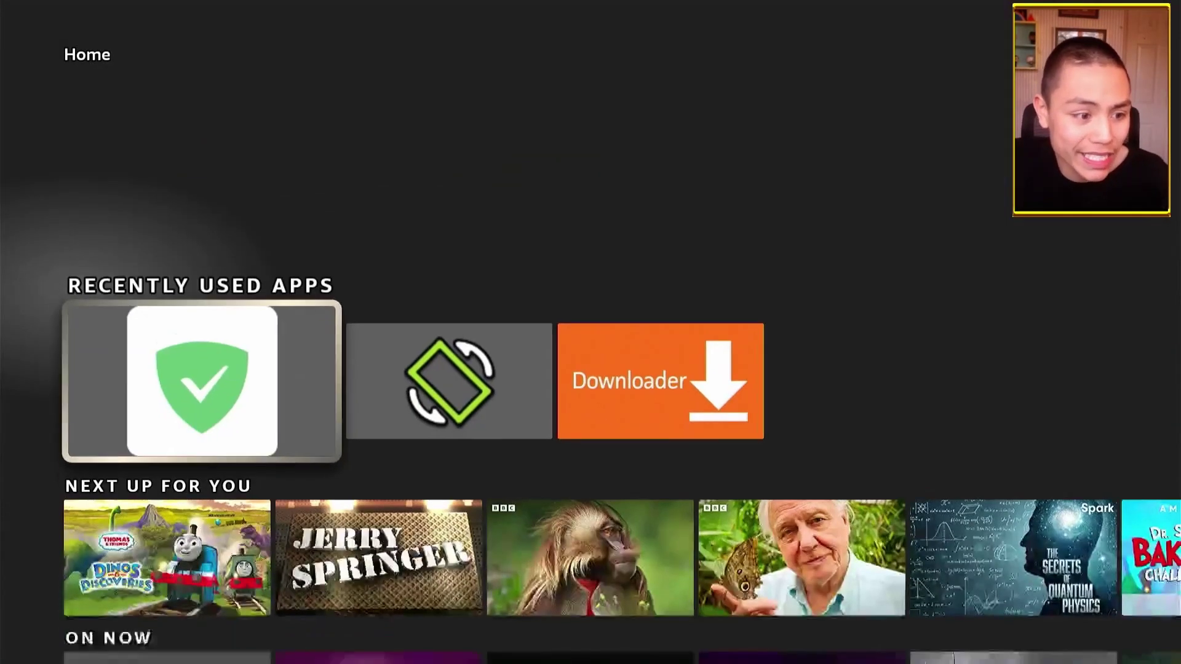
key(Return)
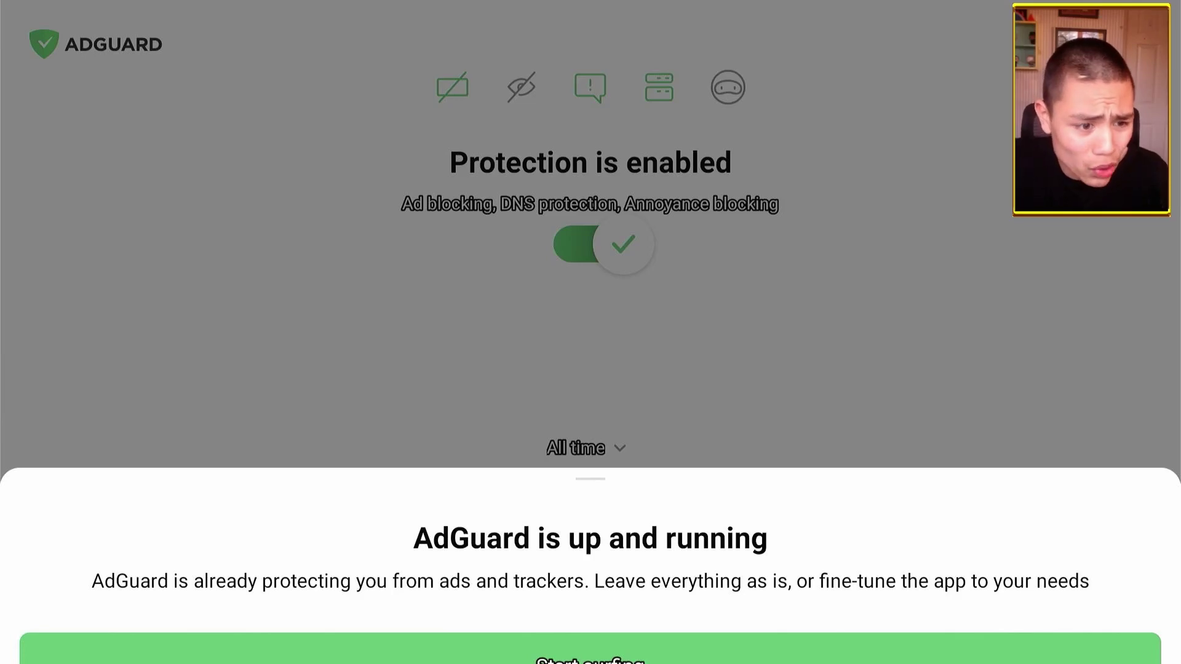
key(Return)
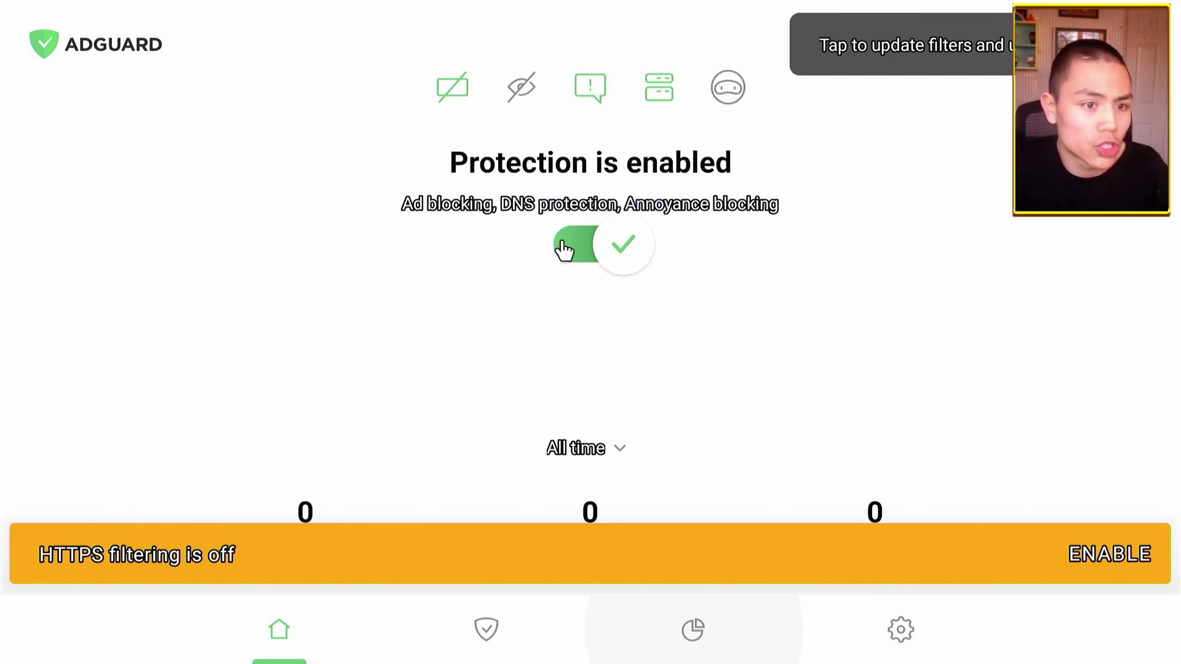
click(630, 249)
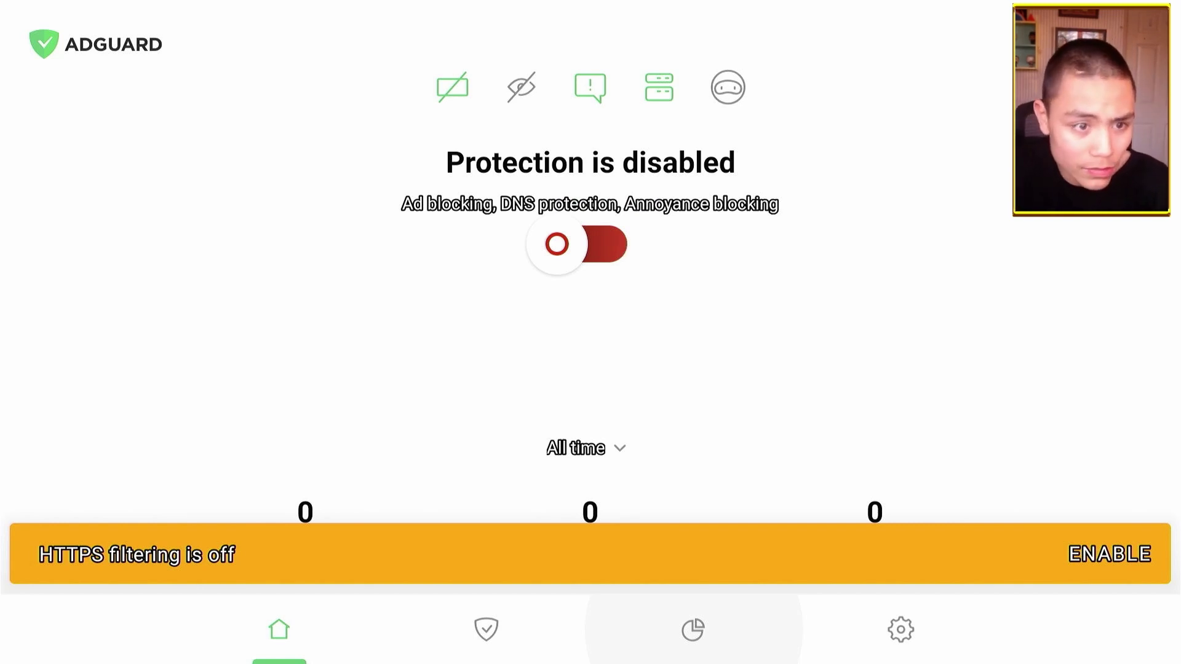
Return to the home screen and open the full Your Apps & Channels list
key(Home)
key(Right)
key(Right)
key(Right)
key(Right)
key(Right)
key(Right)
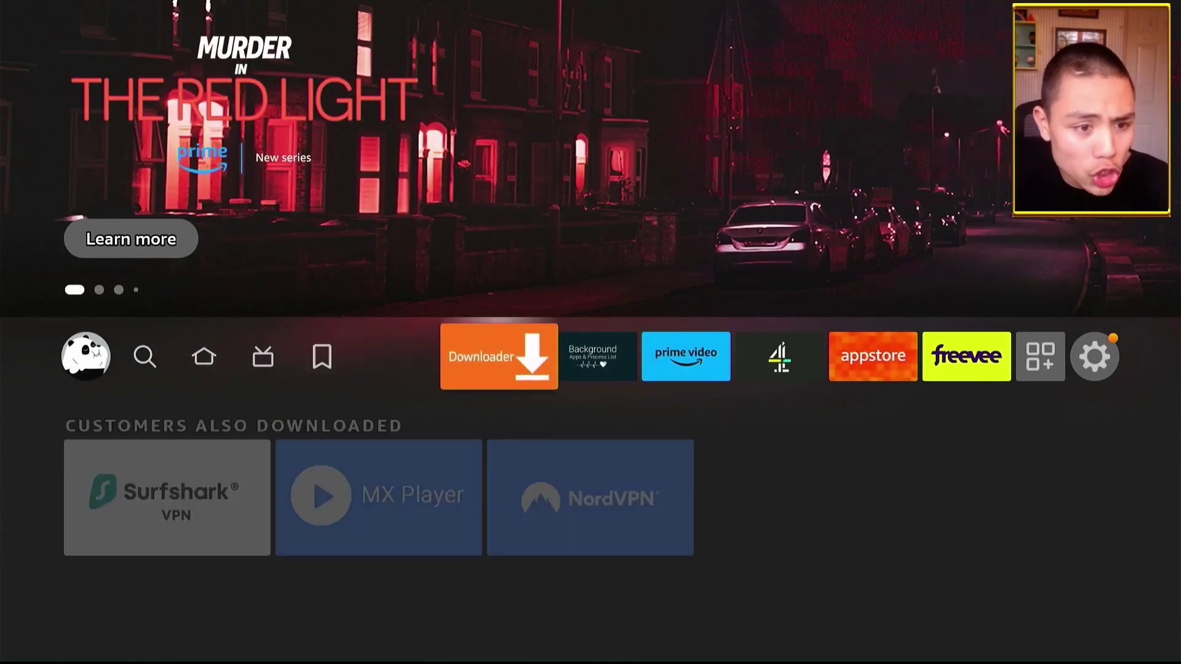
key(Down)
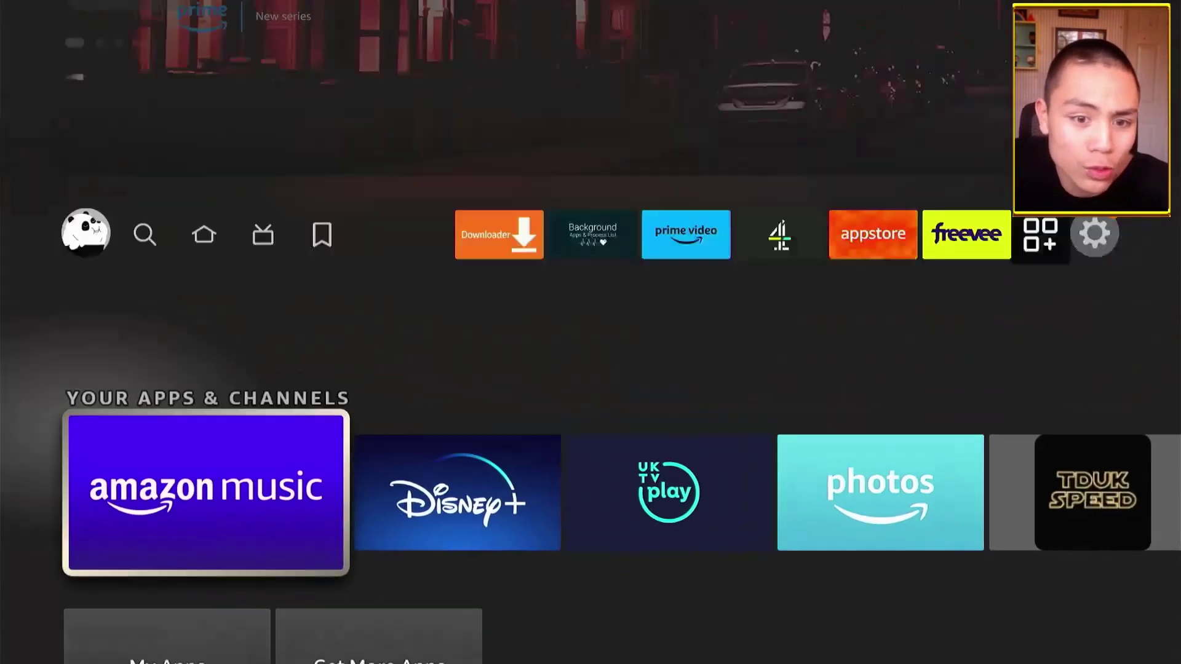
key(Down)
key(Return)
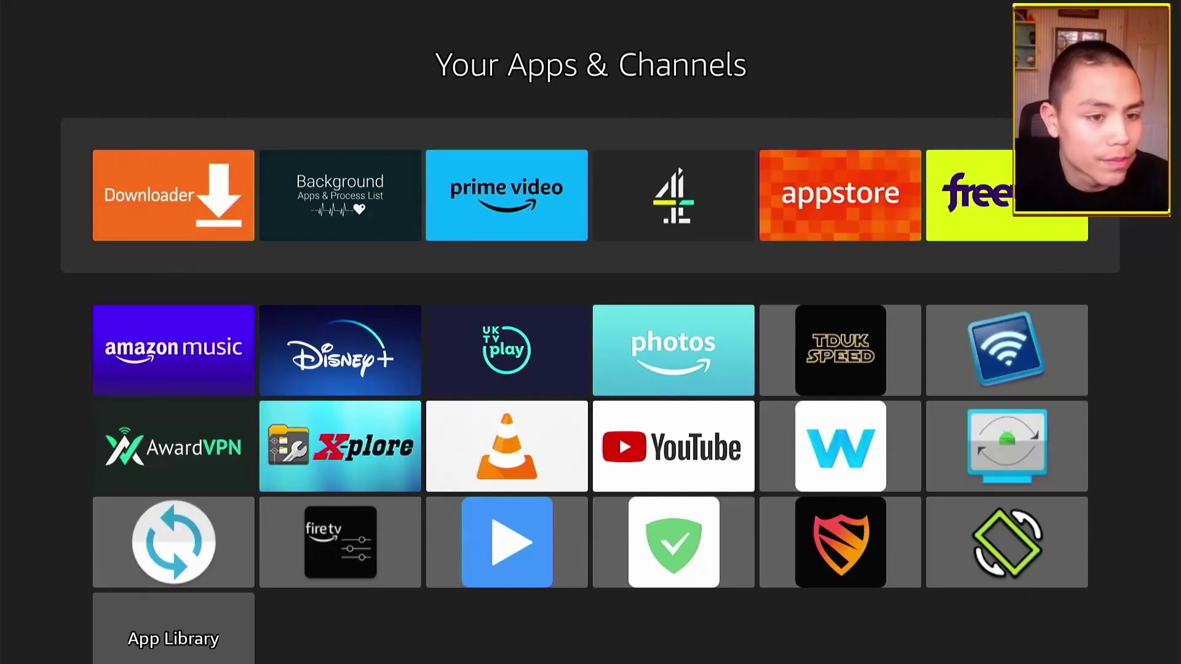
Launch Blokada from the Your Apps & Channels list
key(Down)
key(Down)
key(Right)
key(Right)
key(Right)
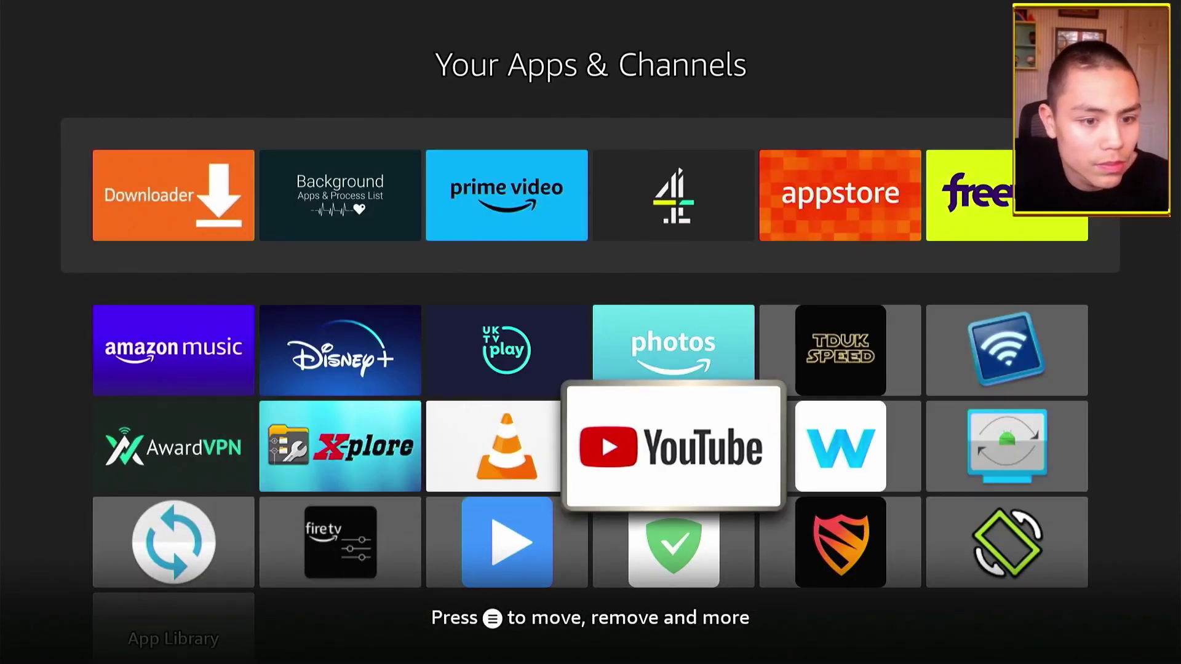
key(Right)
key(Down)
key(Return)
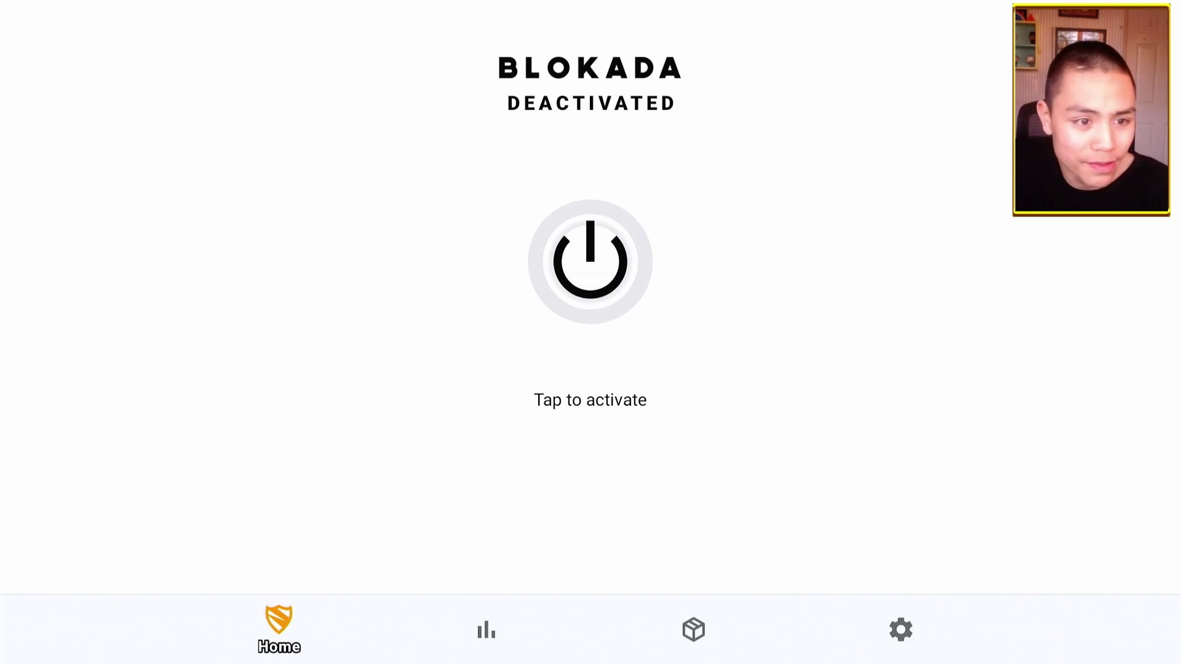
Activate Blokada, allowing its VPN connection request, and continue past the activation notice
click(633, 247)
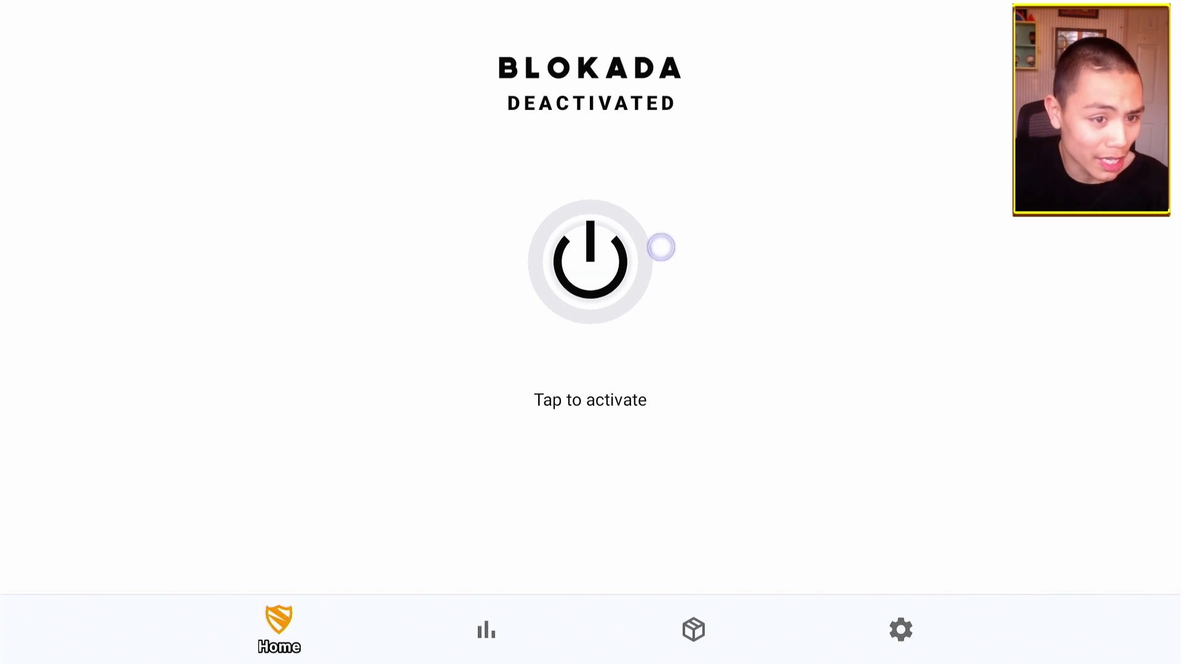
click(611, 247)
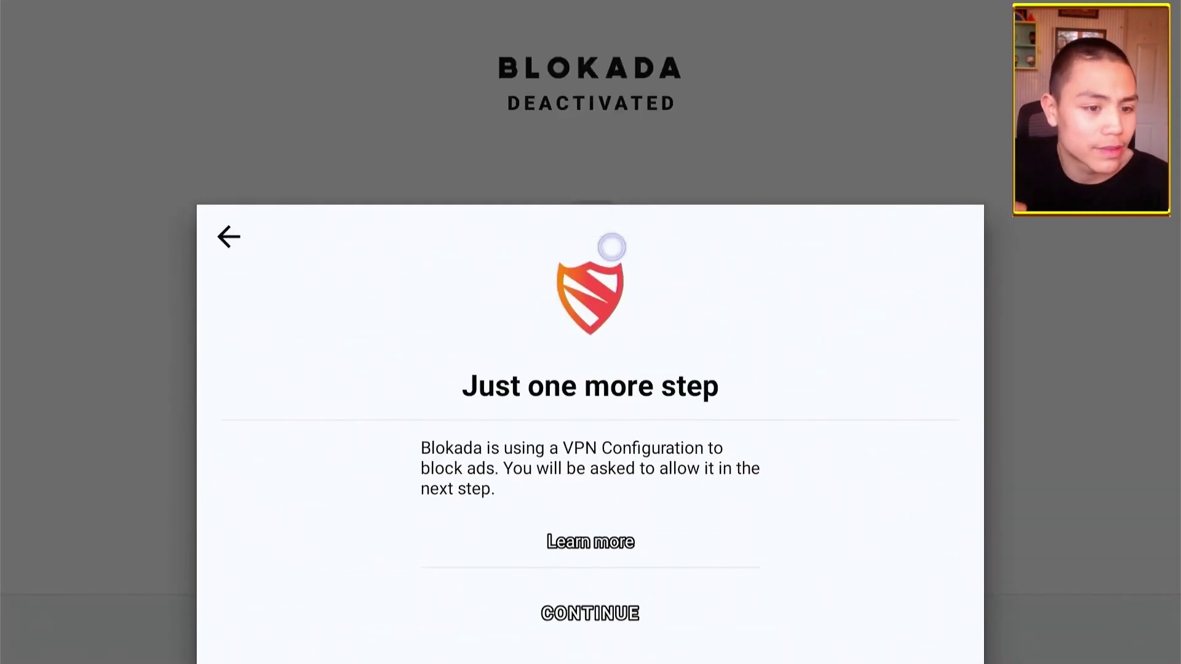
key(Tab)
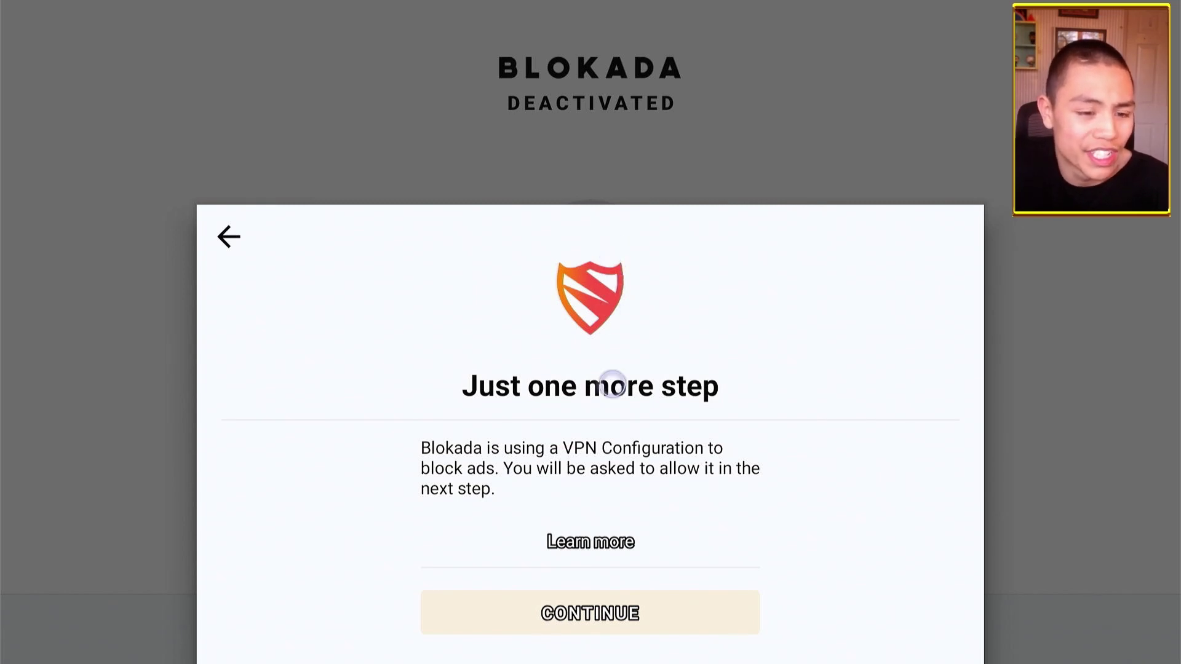
click(608, 621)
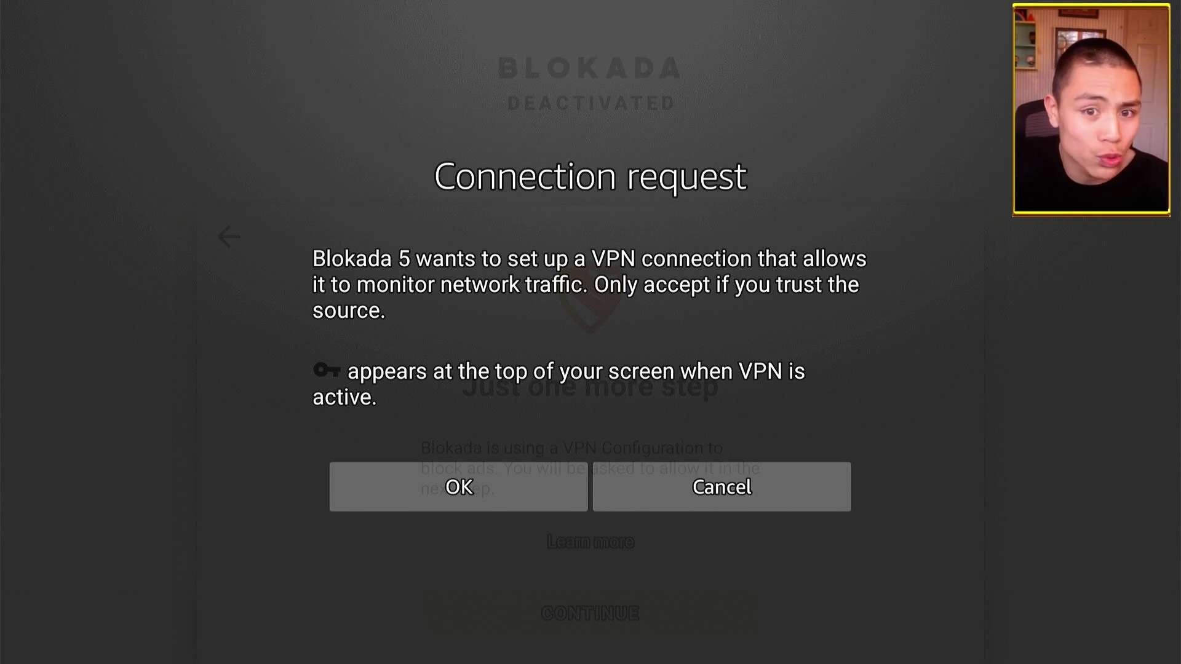
click(459, 486)
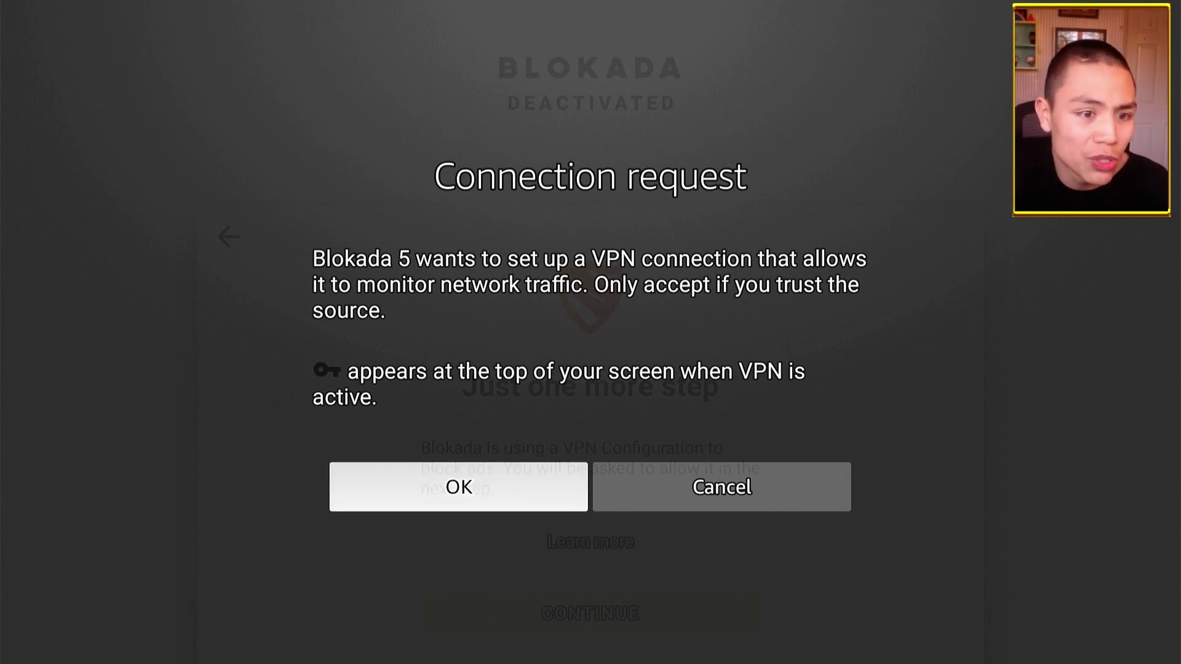
key(Return)
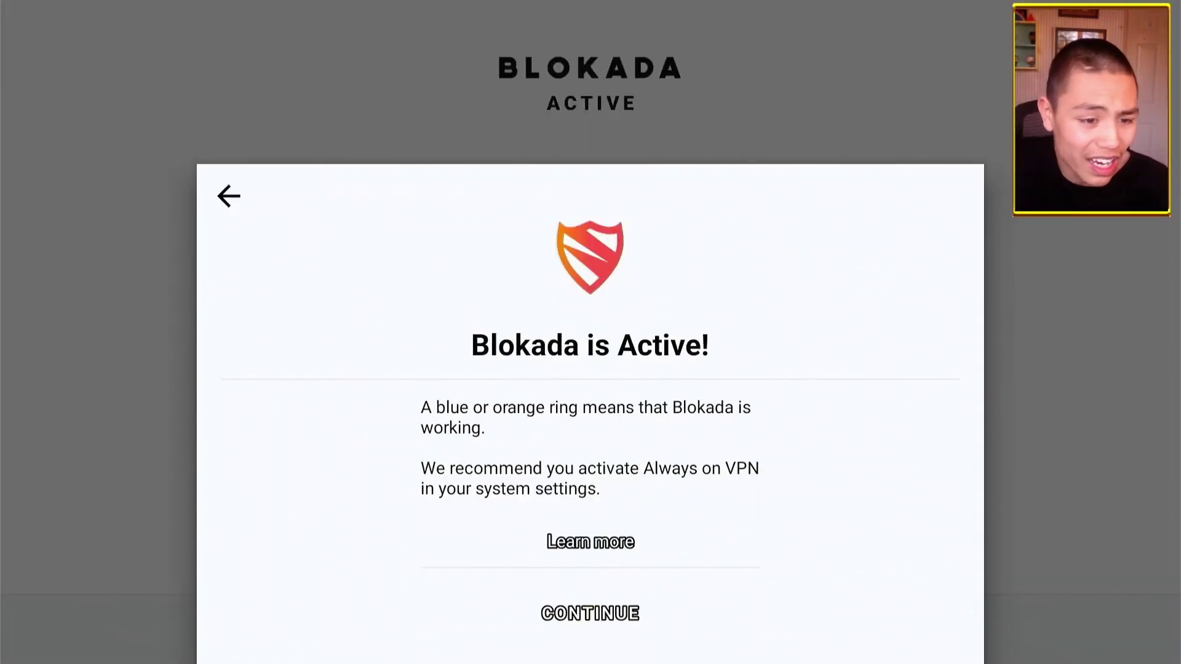
click(590, 613)
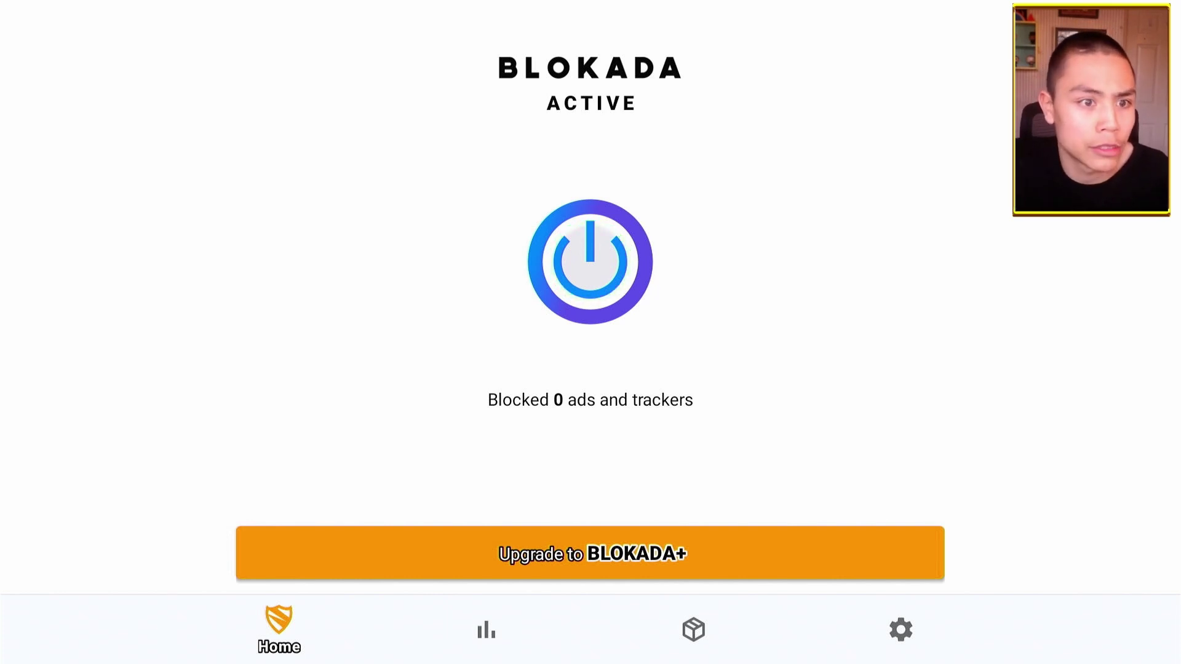
Return to the home screen and look at Blokada 5 and AdGuard in the recently used apps
key(Home)
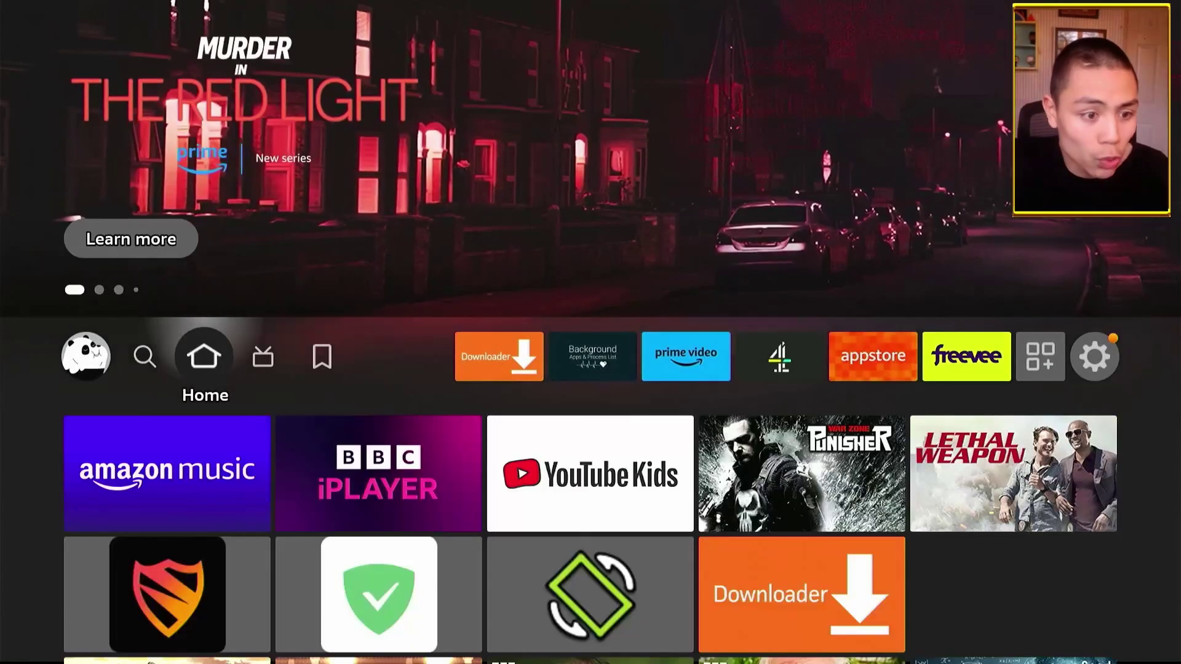
key(Down)
key(Right)
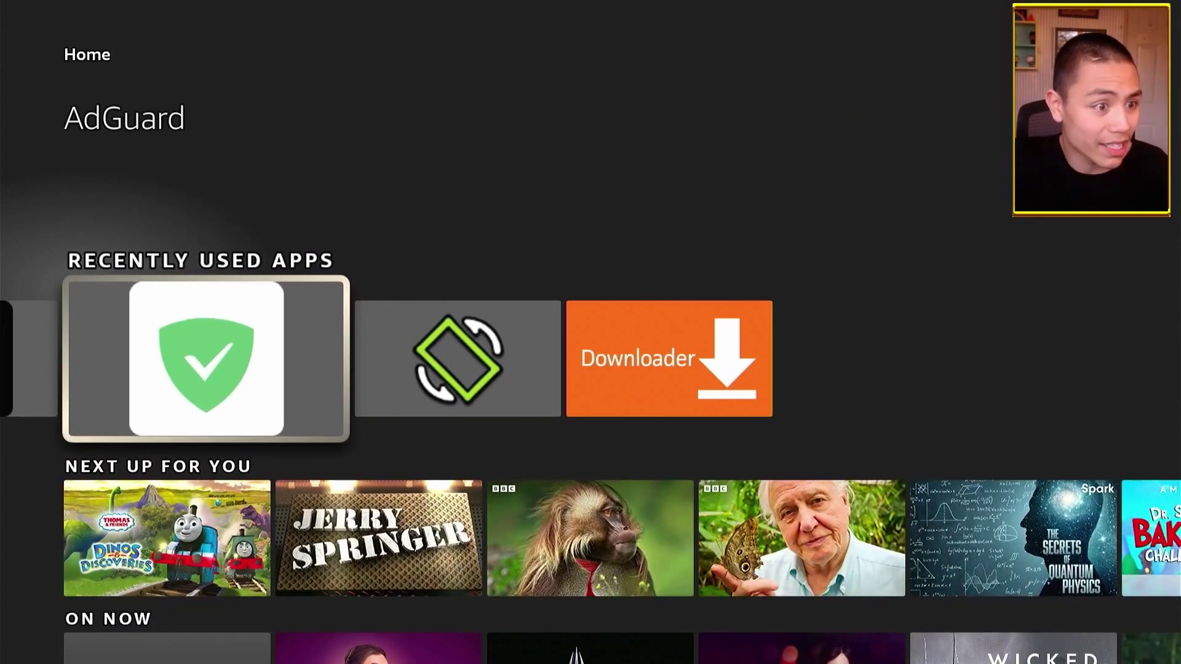
key(Left)
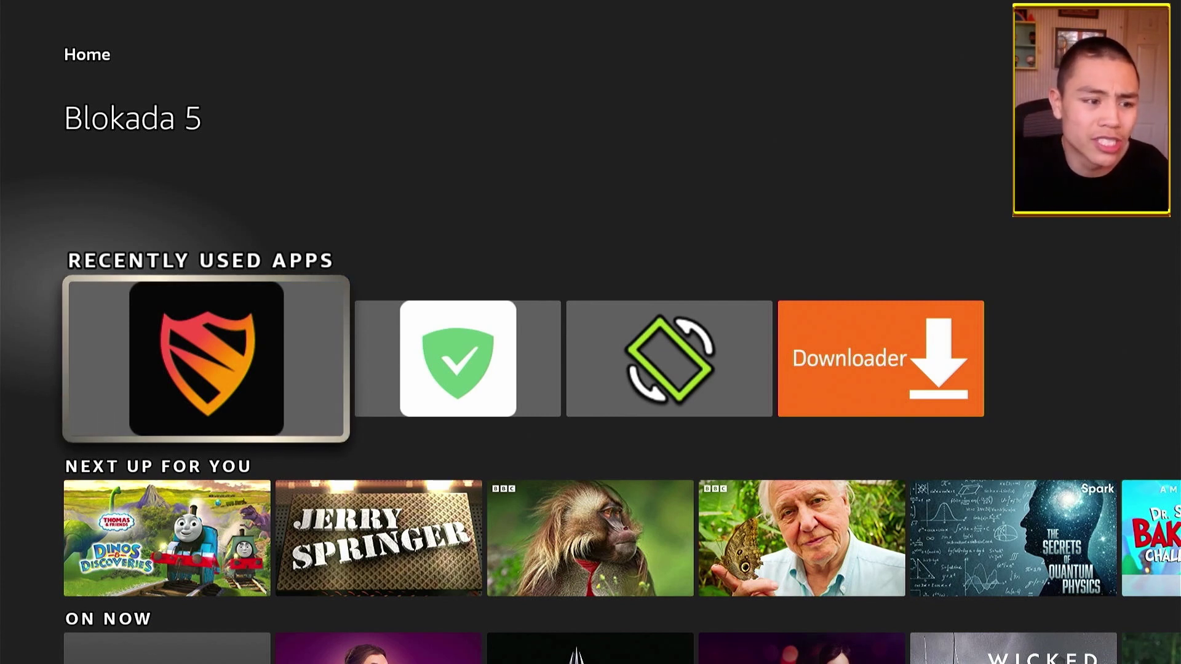
key(Right)
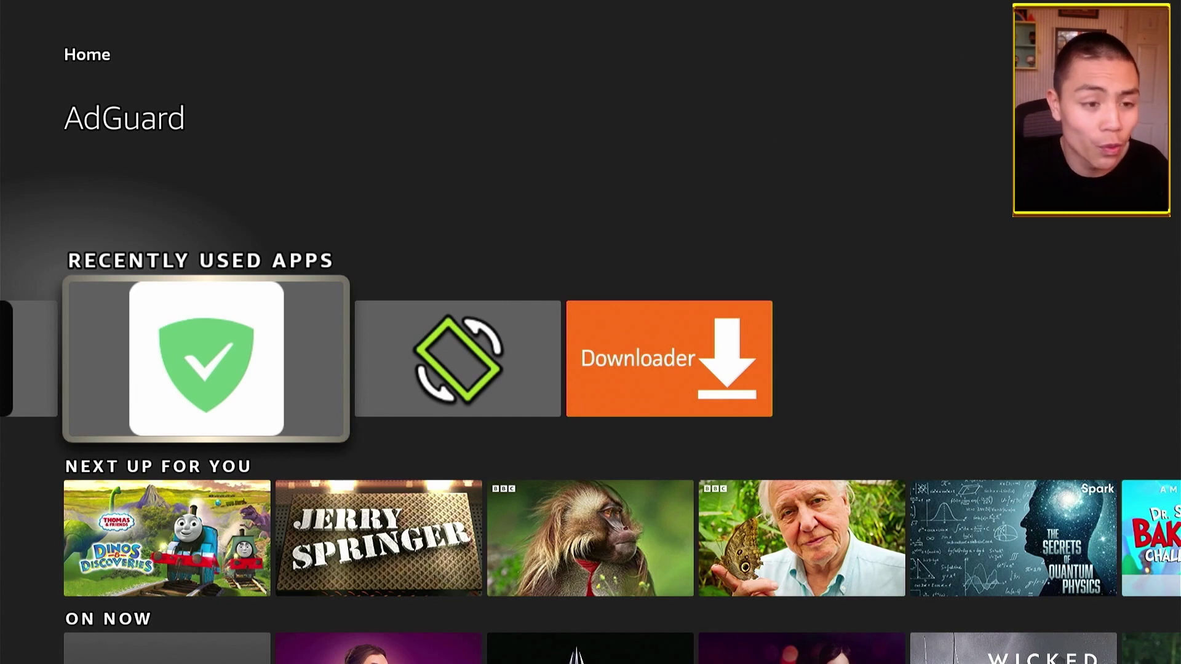
key(Left)
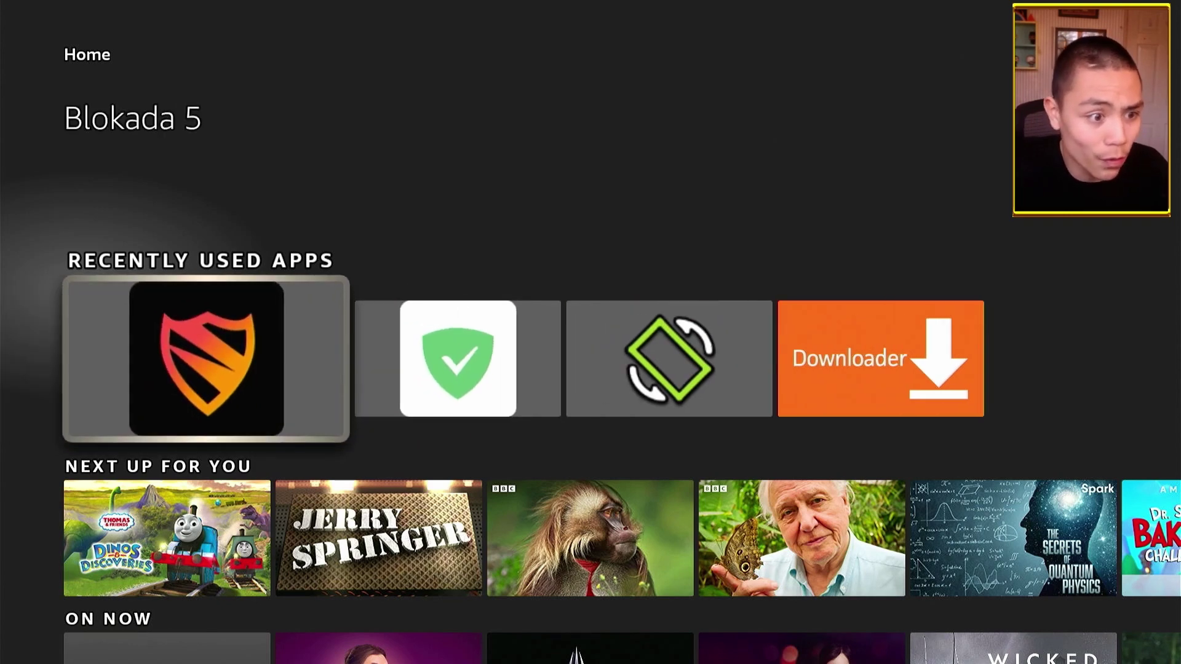